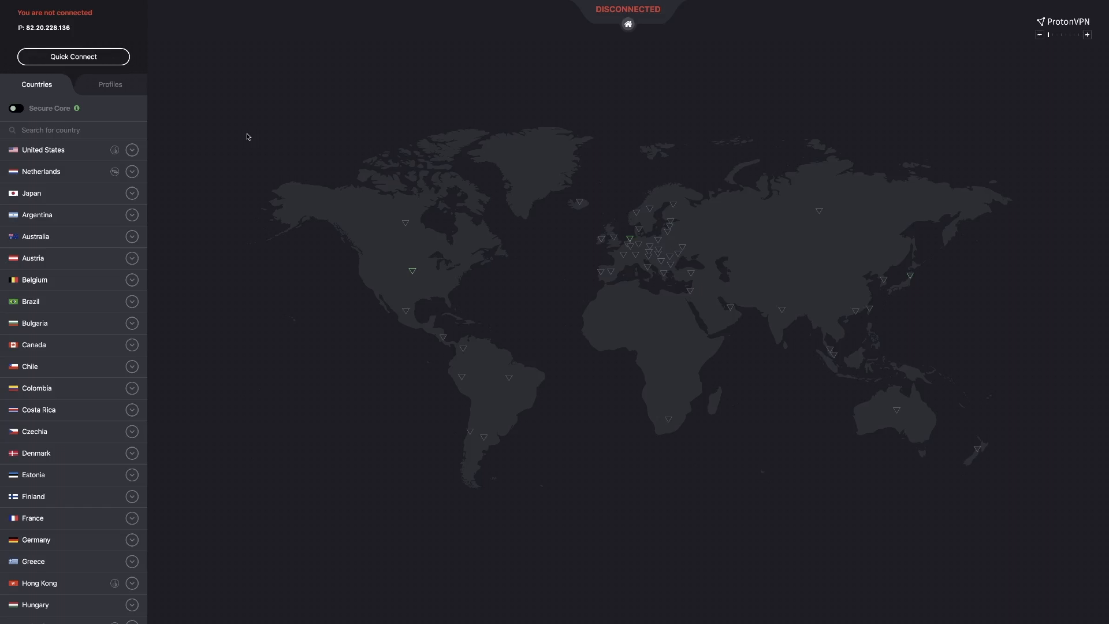
- Connect the VPN to the United States and look through the list of available server countries
mouse_move(100, 154)
click(100, 154)
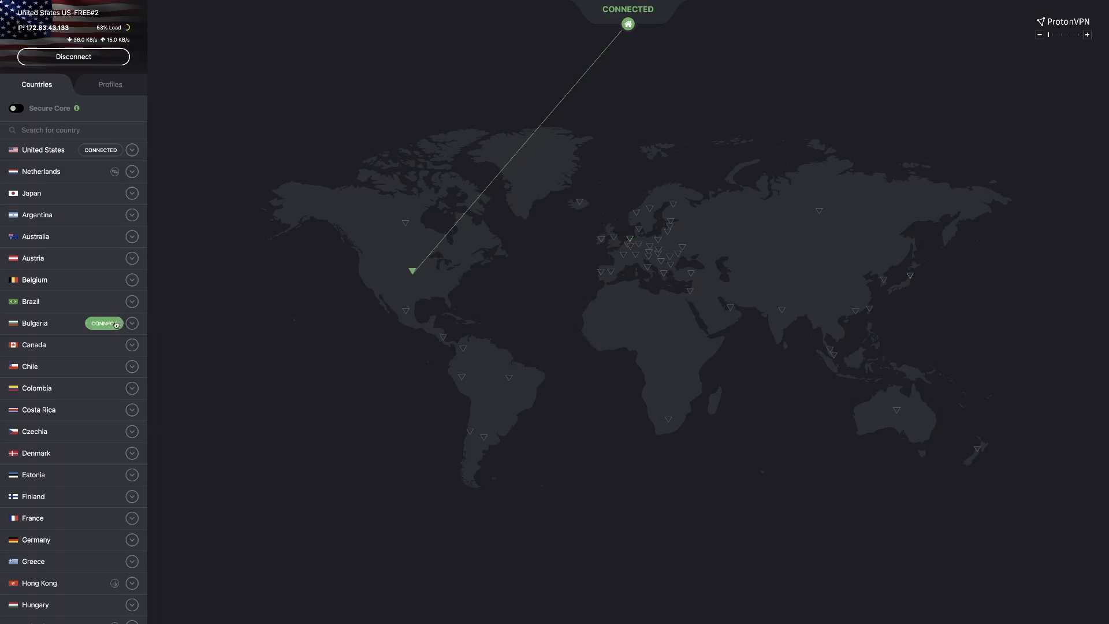
scroll(115, 323, down, 3)
scroll(116, 325, down, 10)
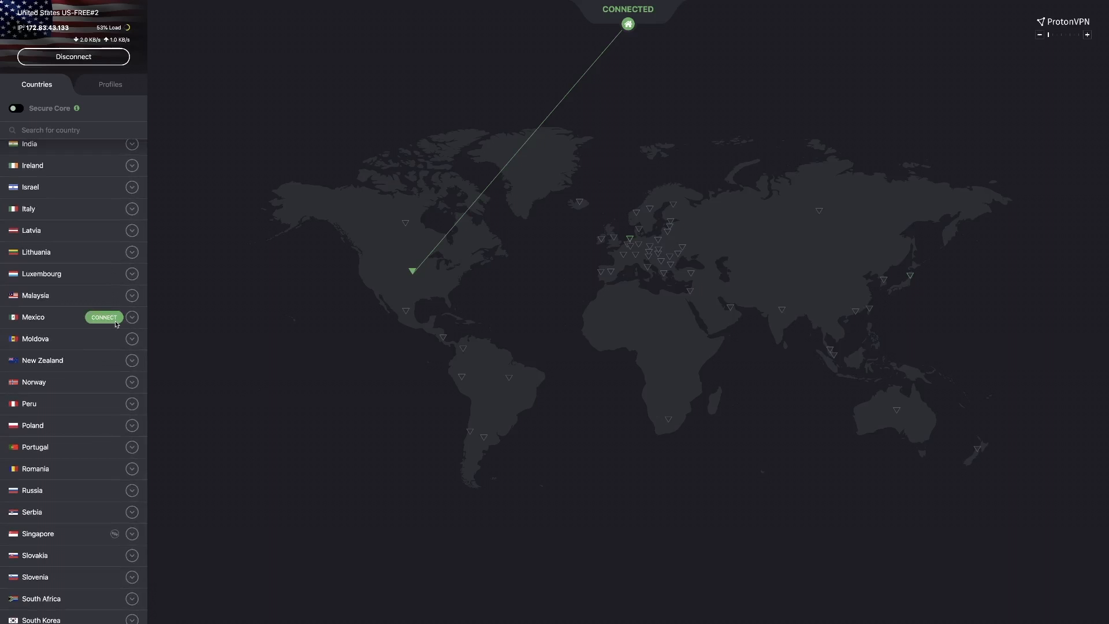
scroll(118, 383, up, 8)
scroll(118, 383, up, 6)
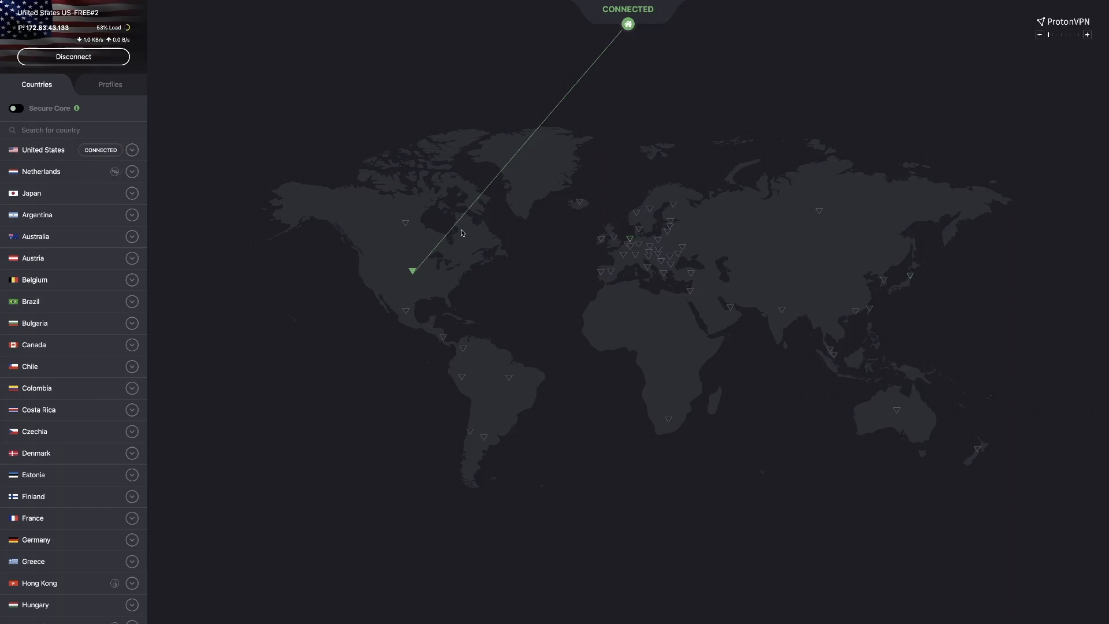
- Switch to Google in the browser and enter "do guinea pigs" as the query to bring up its suggestions
mouse_move(309, 3)
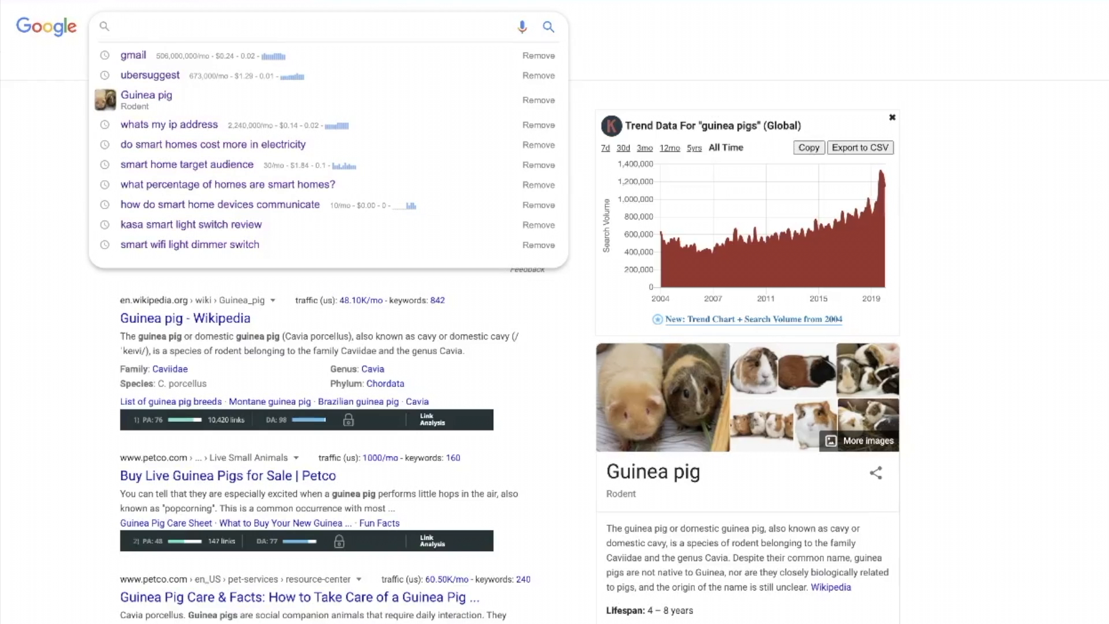
text(do guinea )
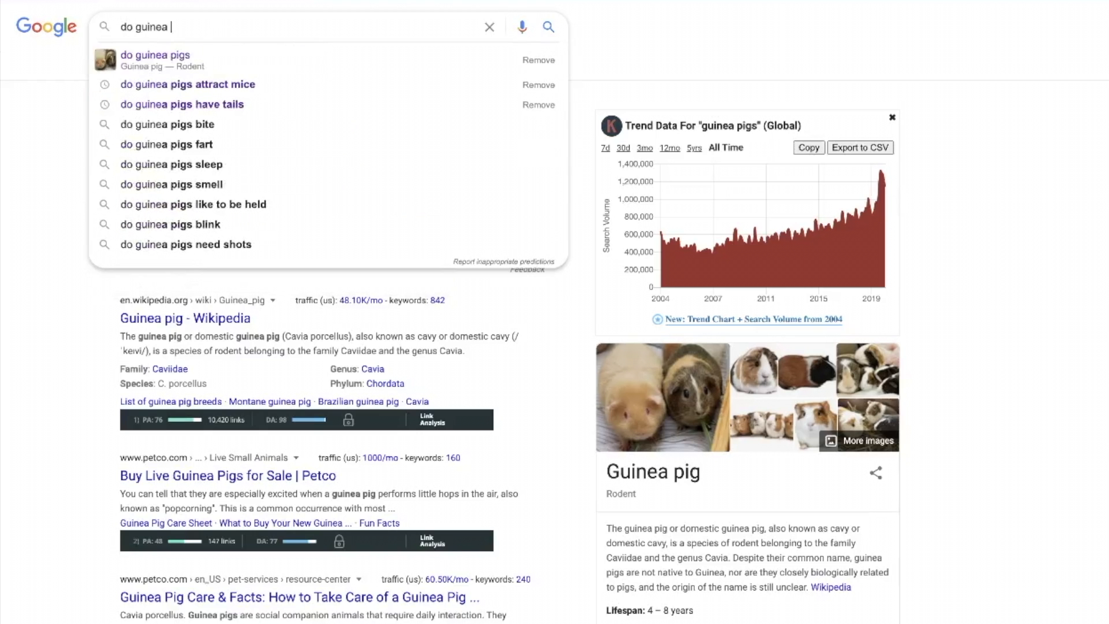
text(pigs)
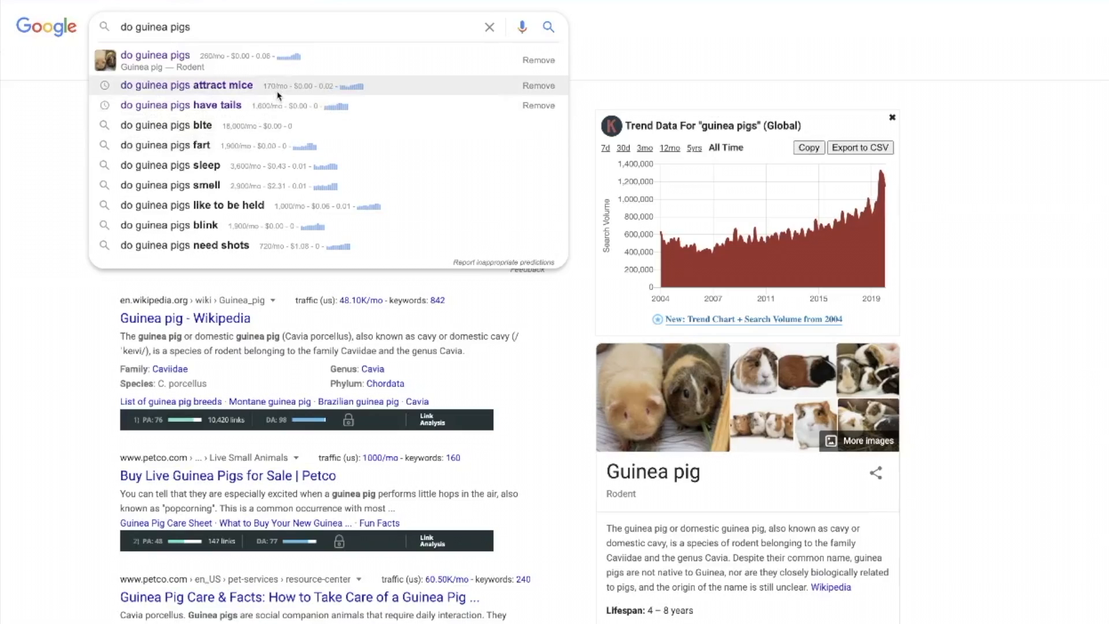
- Examine the monthly search volume under the query and the authority and link metrics of the Wikipedia result
click(52, 147)
drag(107, 49, 183, 48)
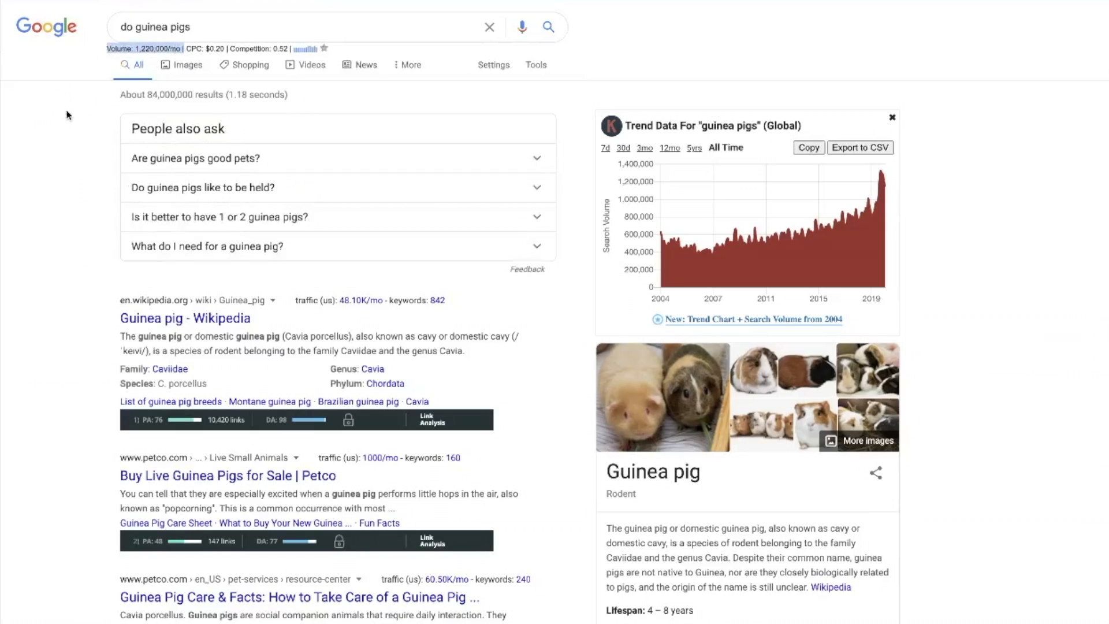
click(73, 144)
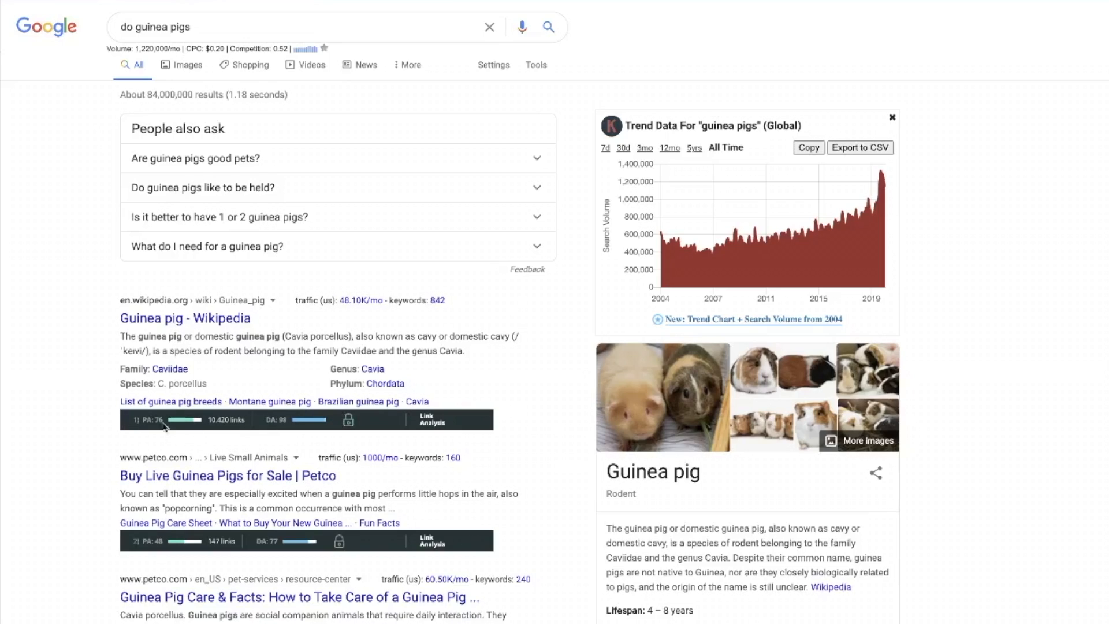
drag(430, 403, 90, 412)
click(90, 412)
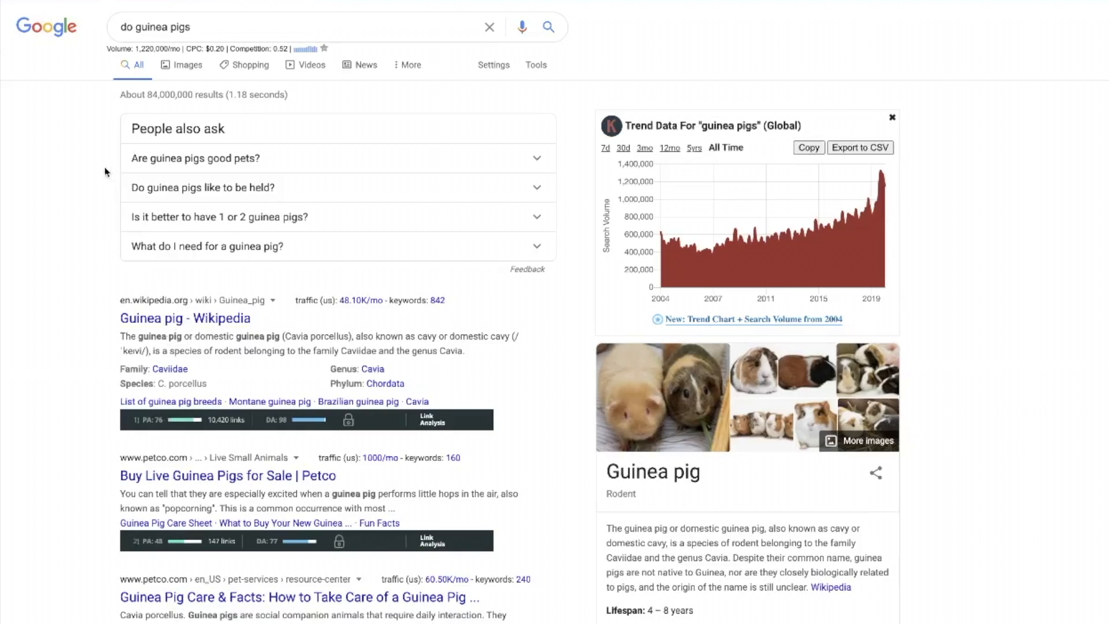
- Search for the suggested query "do guinea pigs have tails" and look over its featured snippet and related questions
click(199, 27)
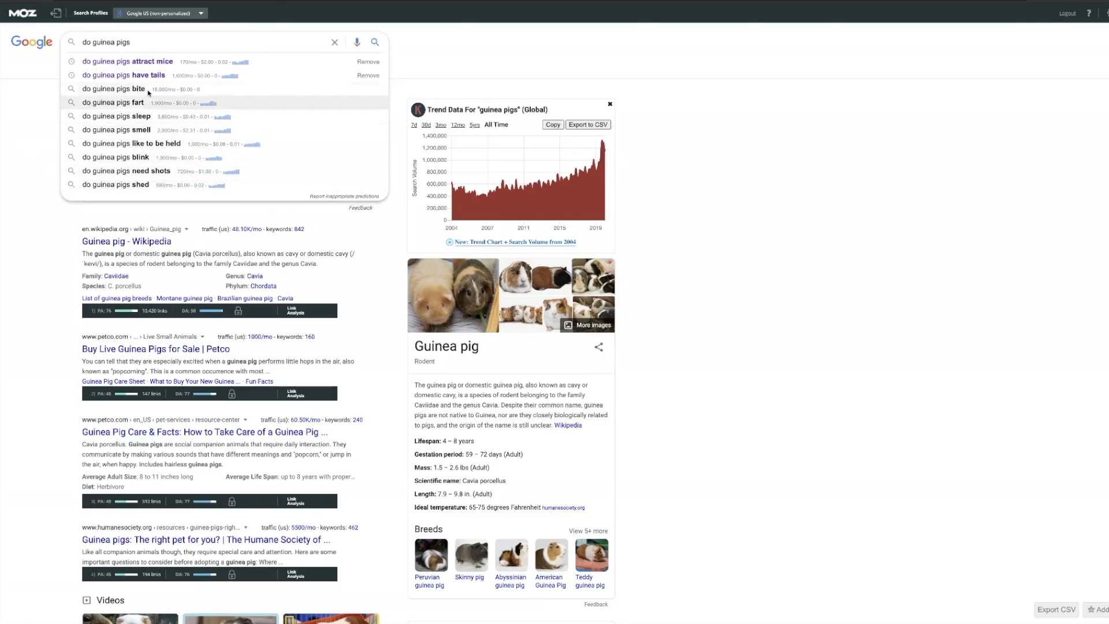
click(146, 76)
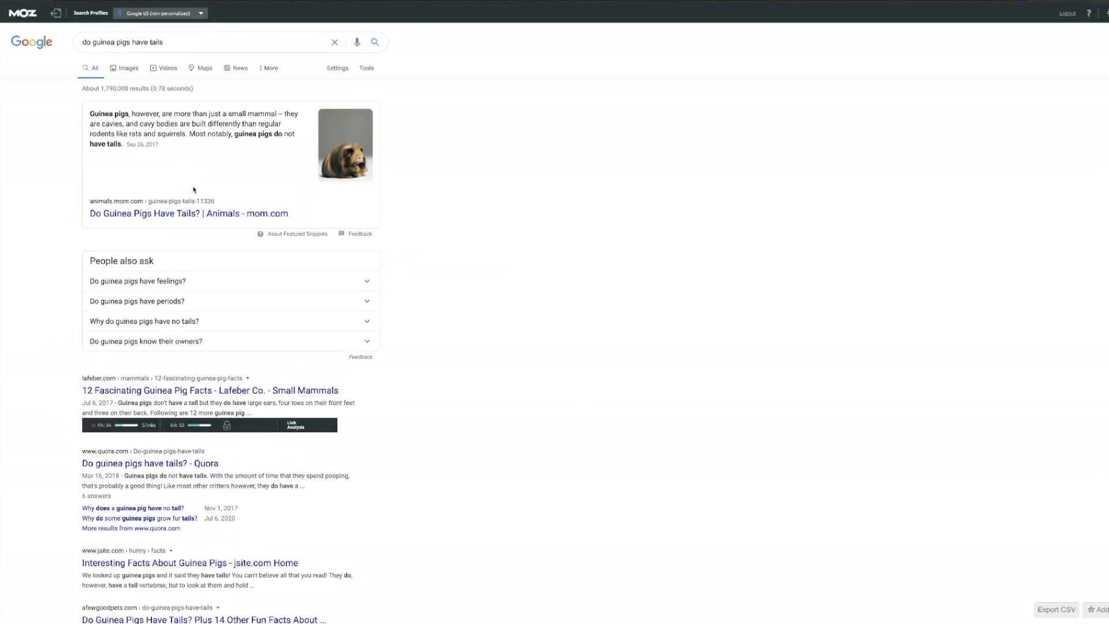
scroll(196, 239, down, 1)
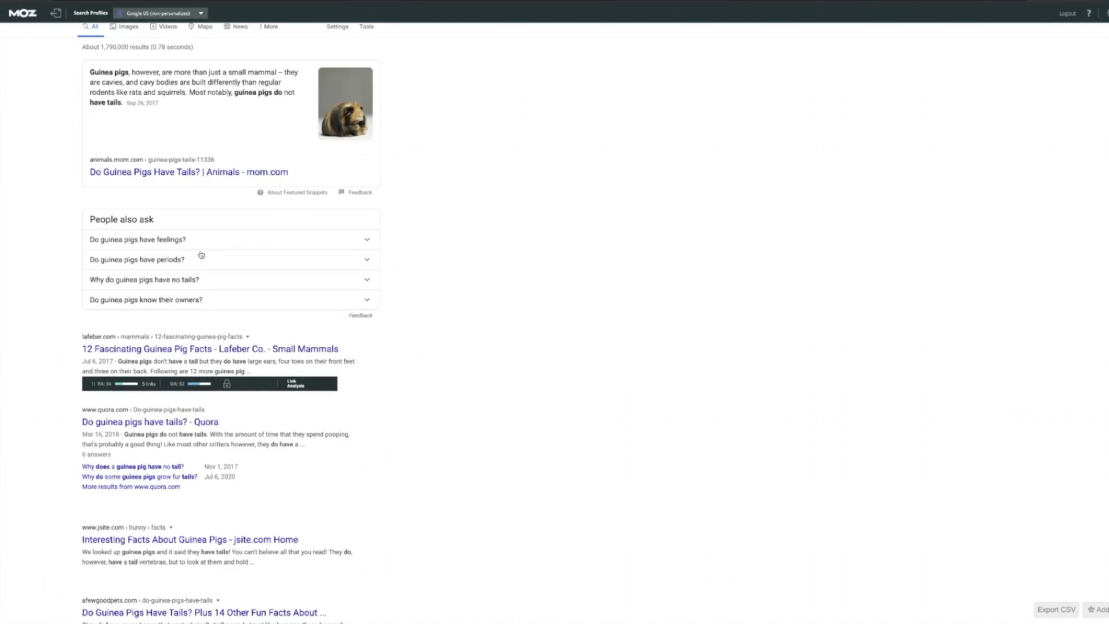
scroll(203, 276, down, 1)
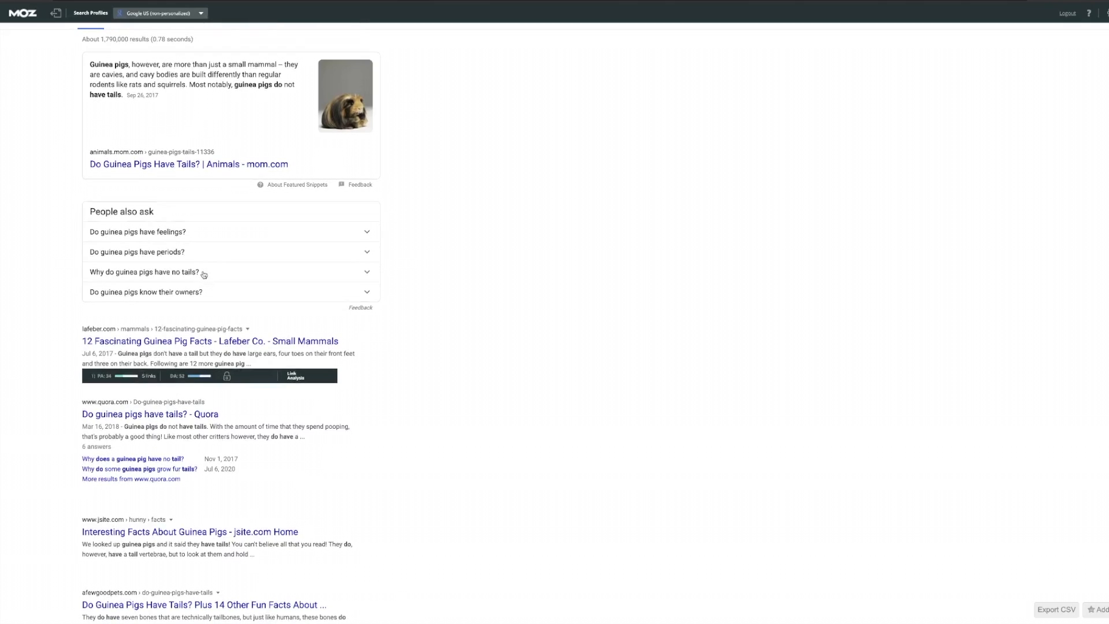
scroll(202, 277, up, 1)
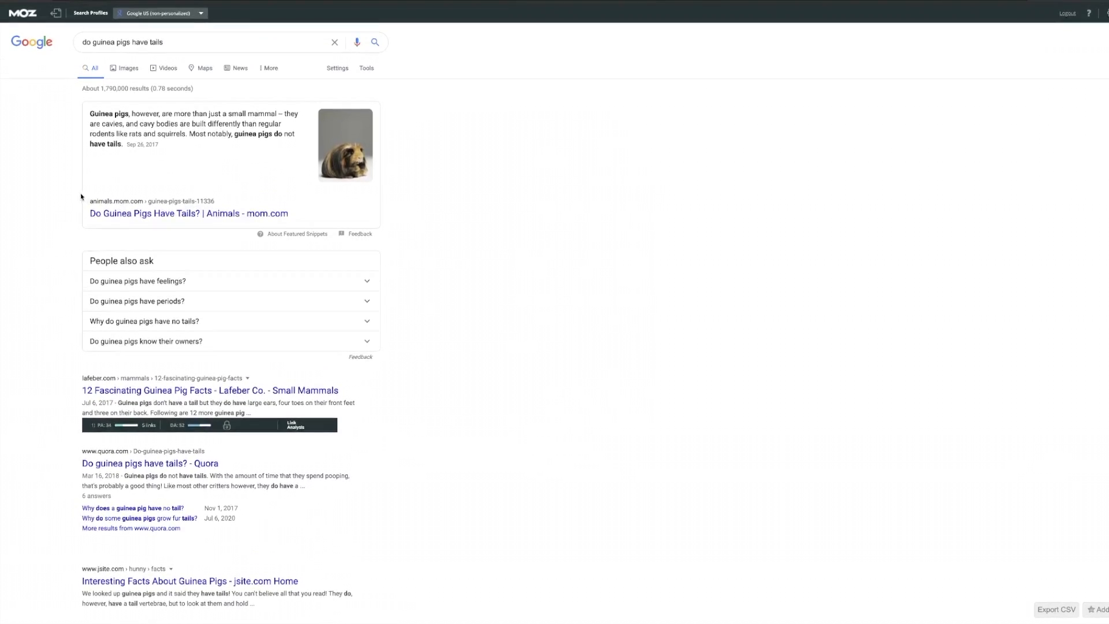
click(139, 211)
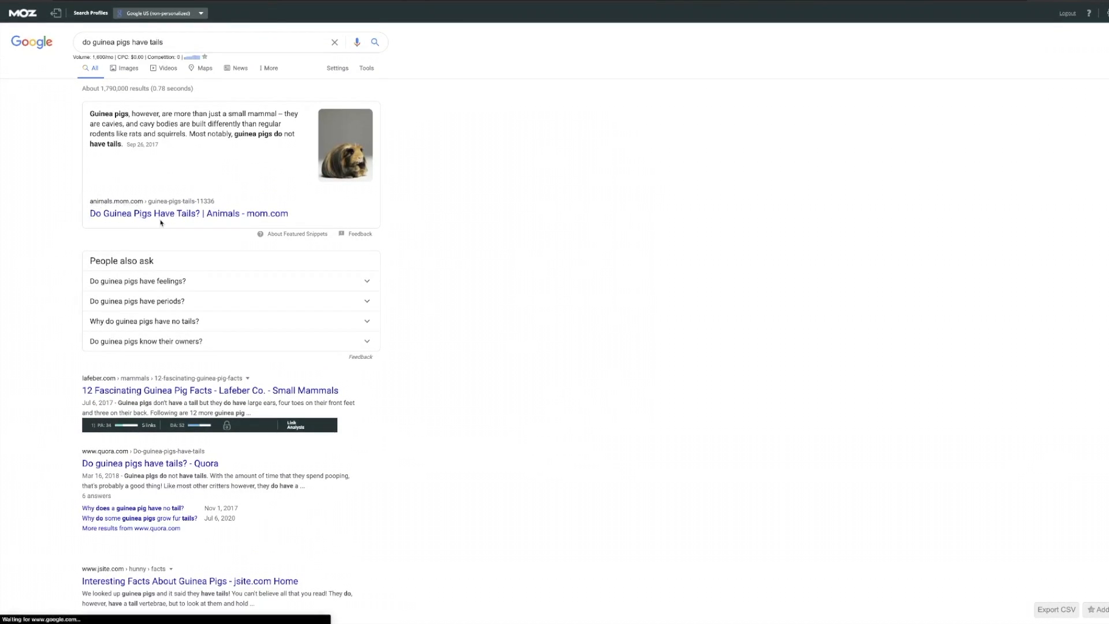
- Examine the domain authority and link counts of the results for the tails query, starting with the lafeber.com page
scroll(162, 223, down, 3)
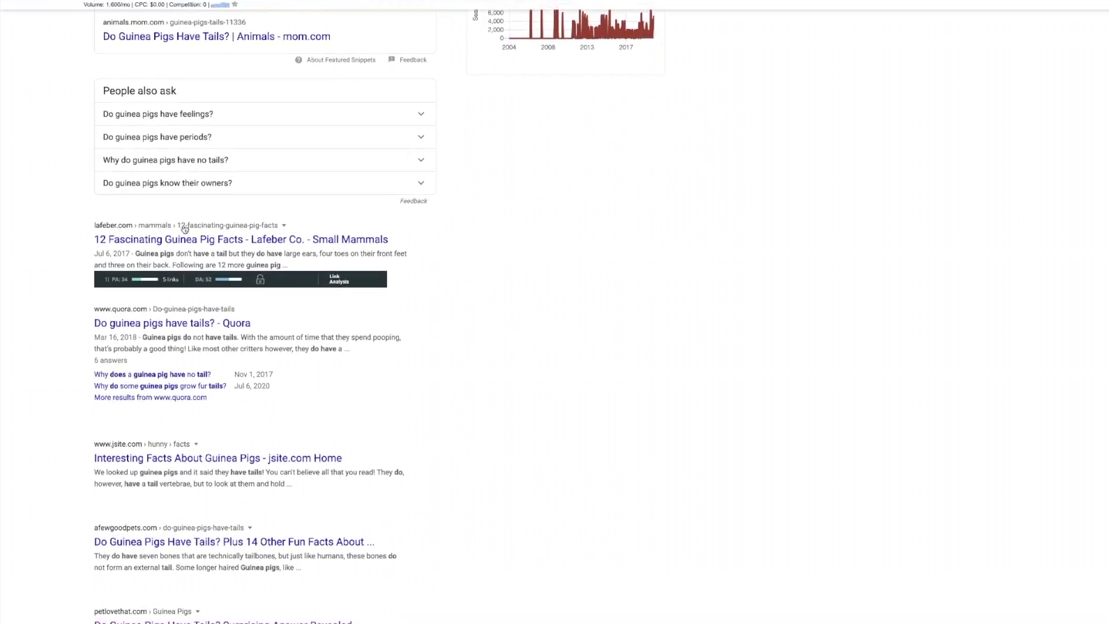
scroll(185, 229, down, 1)
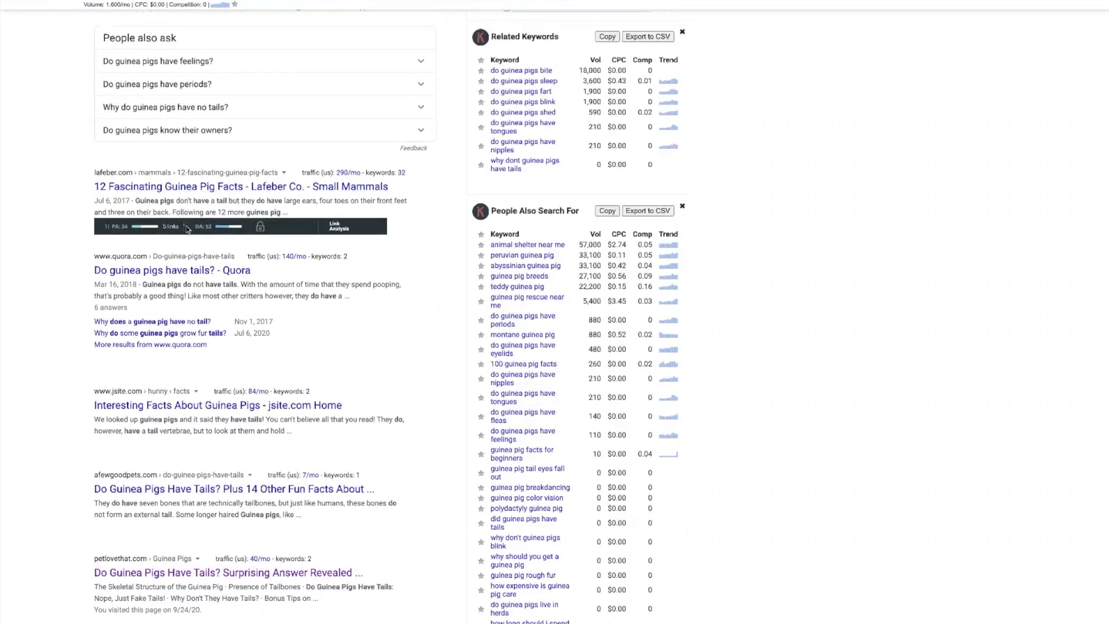
drag(195, 227, 220, 230)
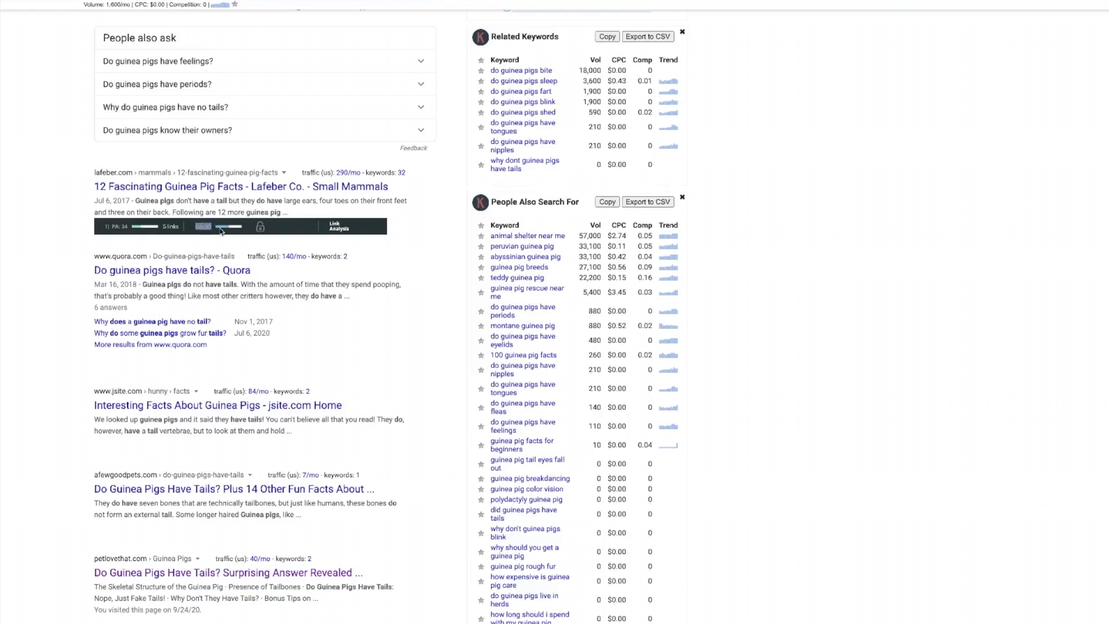
scroll(185, 254, down, 2)
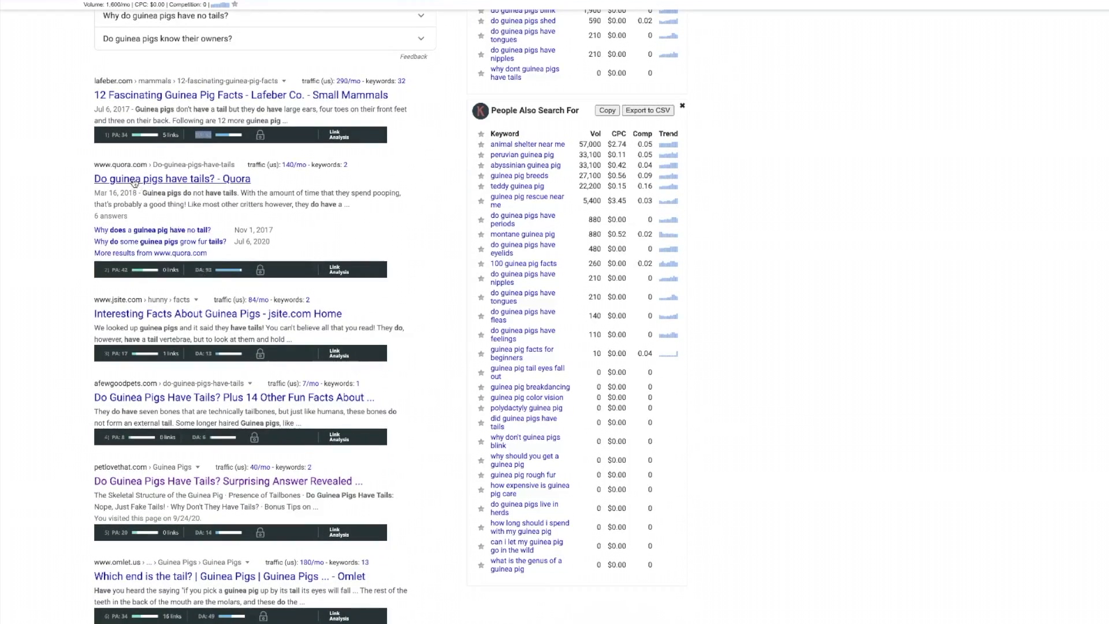
scroll(209, 292, down, 1)
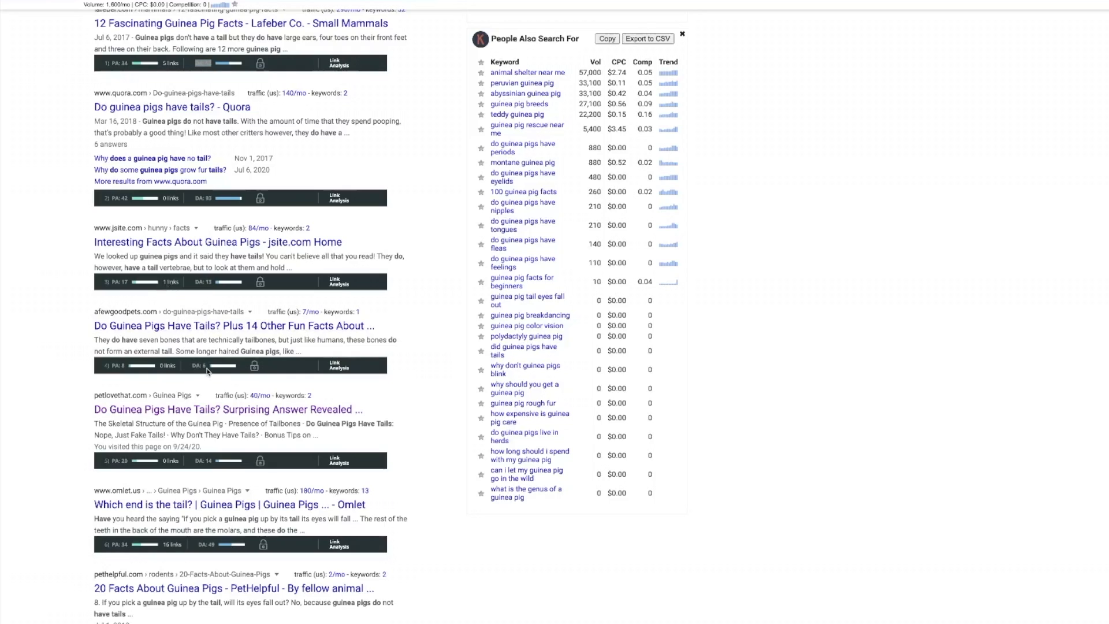
scroll(177, 402, down, 1)
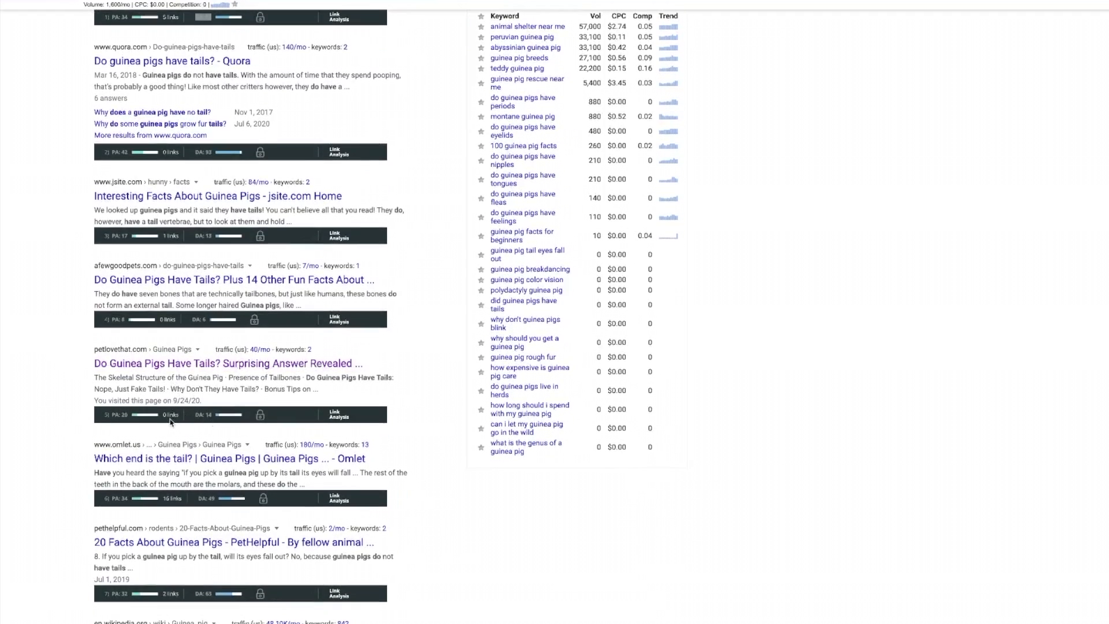
scroll(170, 421, up, 8)
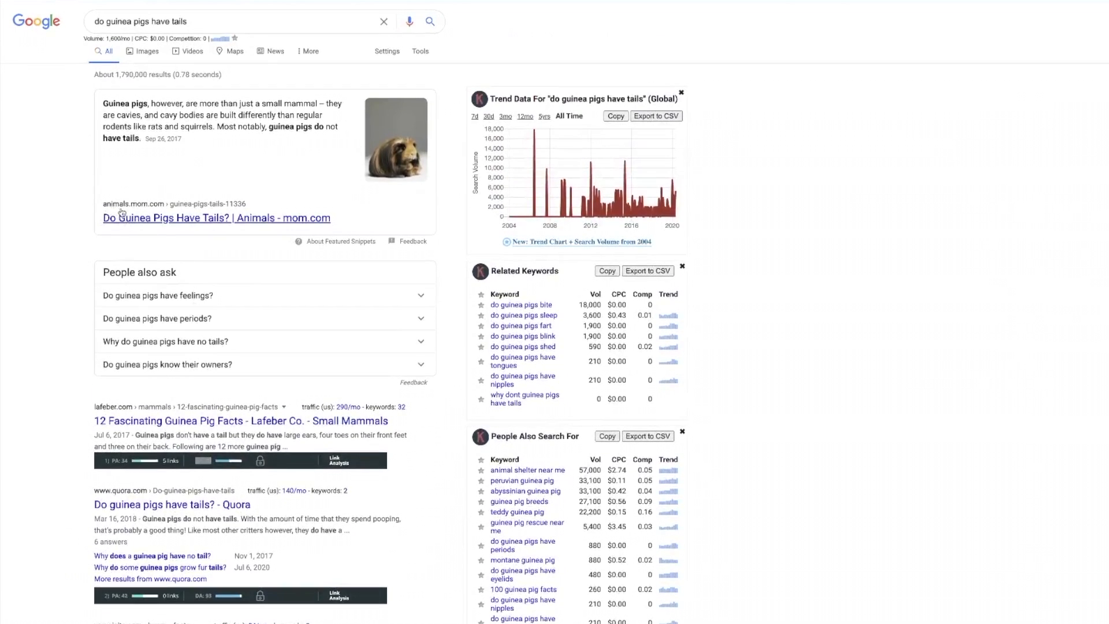
- Compare the query's monthly search volume with the authority of the ranking pages, from the featured snippet to petlovethat.com
scroll(177, 291, down, 2)
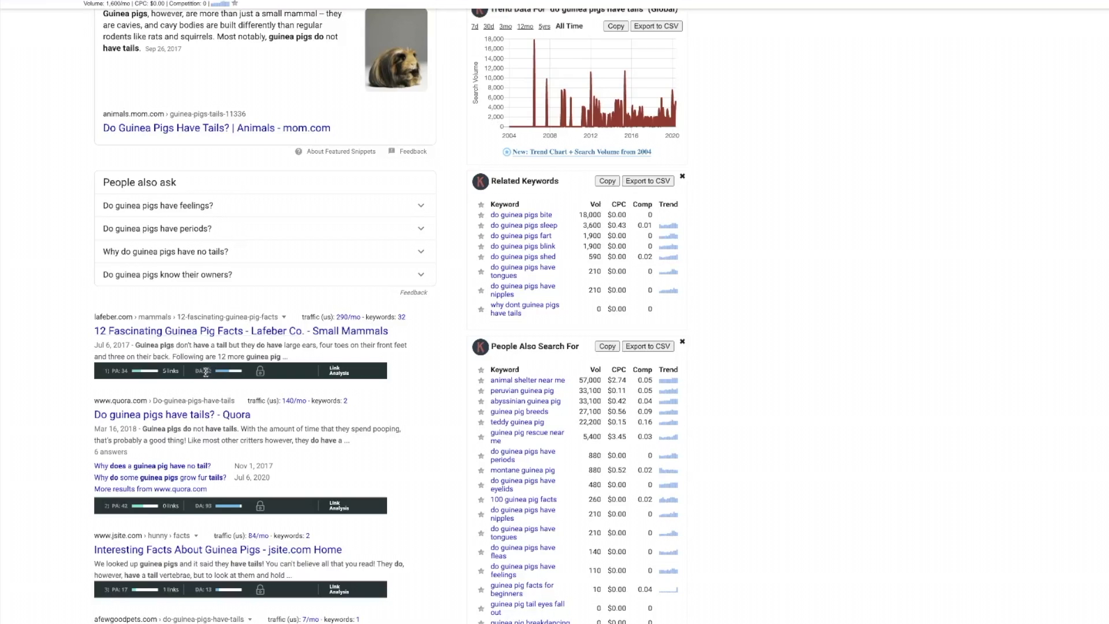
scroll(198, 372, down, 1)
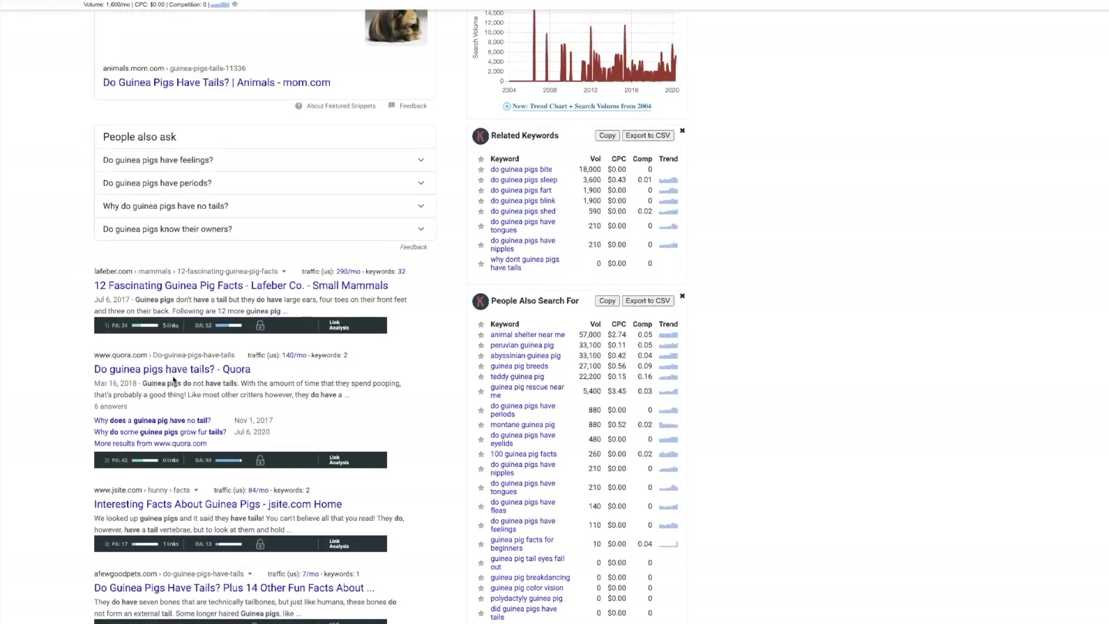
scroll(174, 380, down, 2)
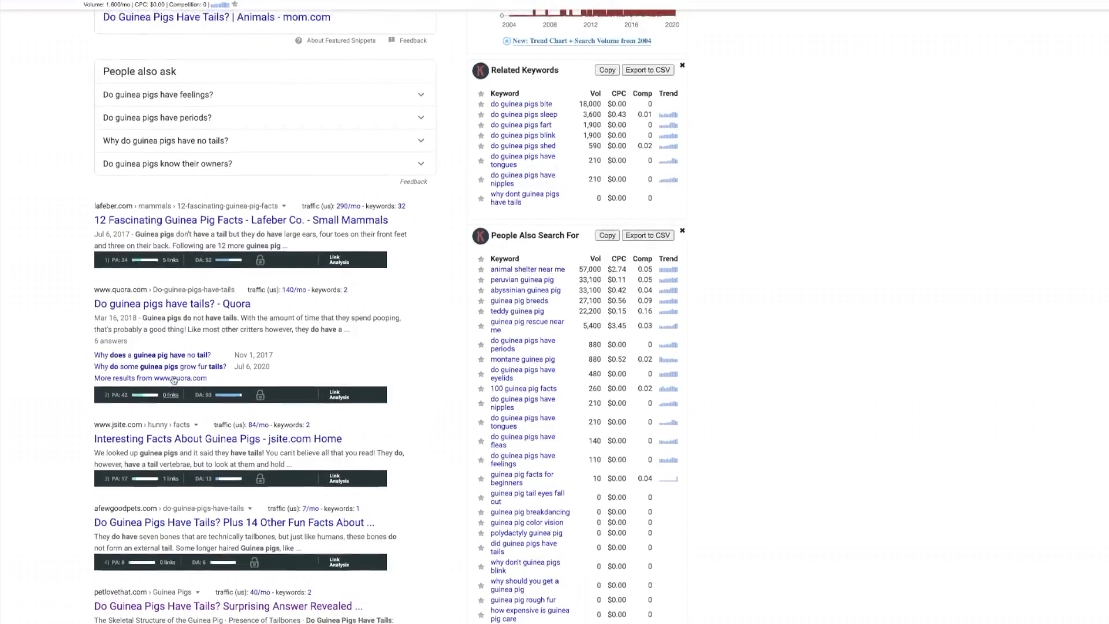
scroll(173, 380, up, 4)
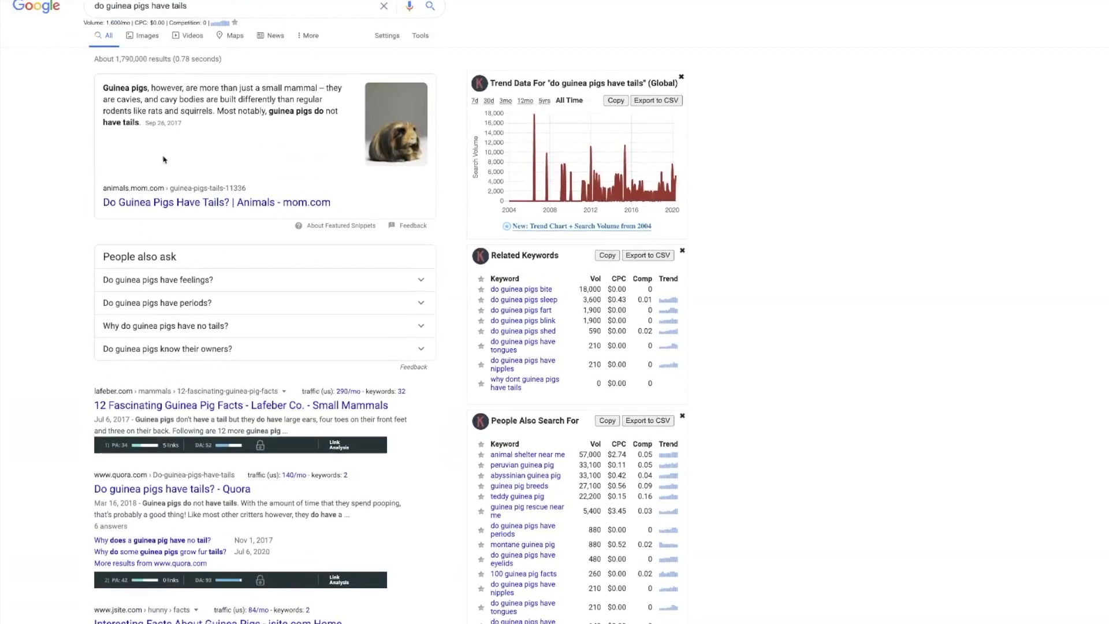
scroll(174, 183, down, 1)
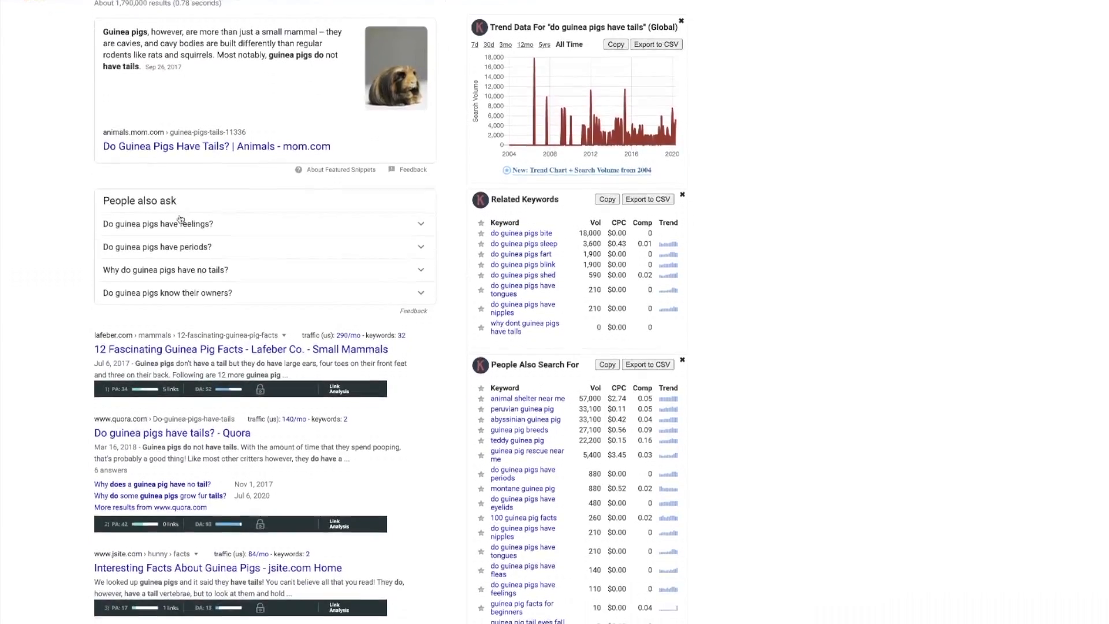
scroll(122, 125, up, 1)
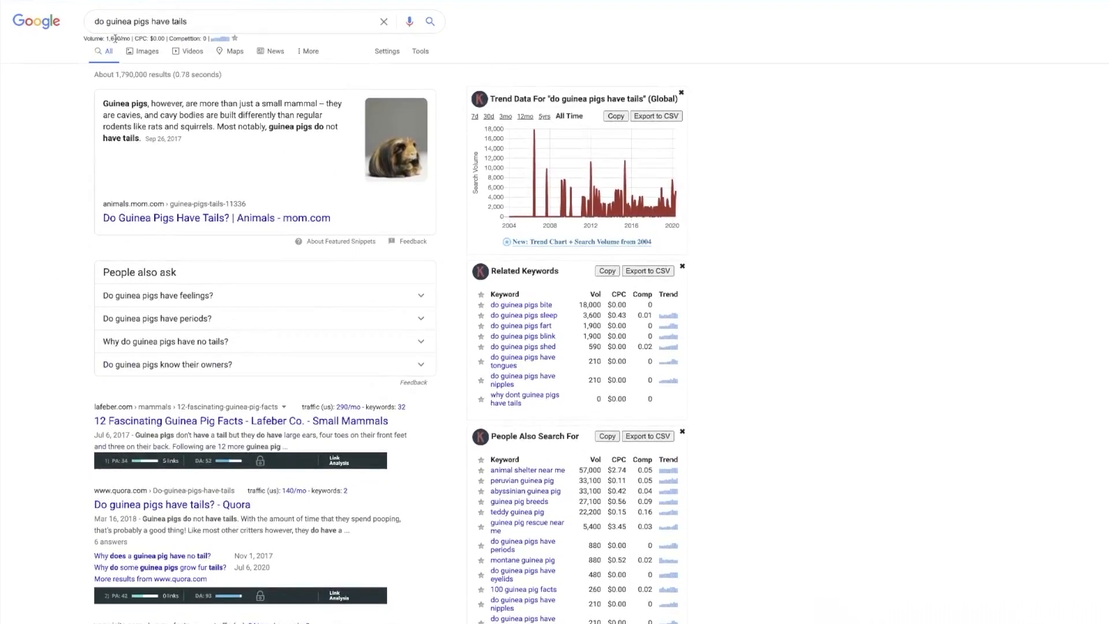
scroll(190, 190, down, 5)
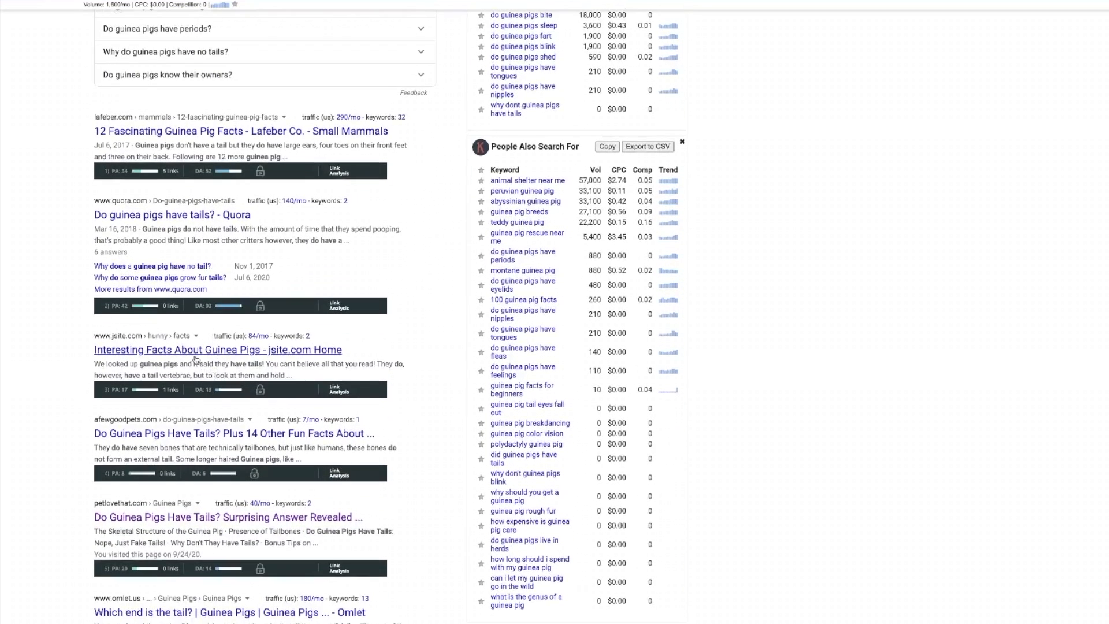
scroll(199, 538, down, 1)
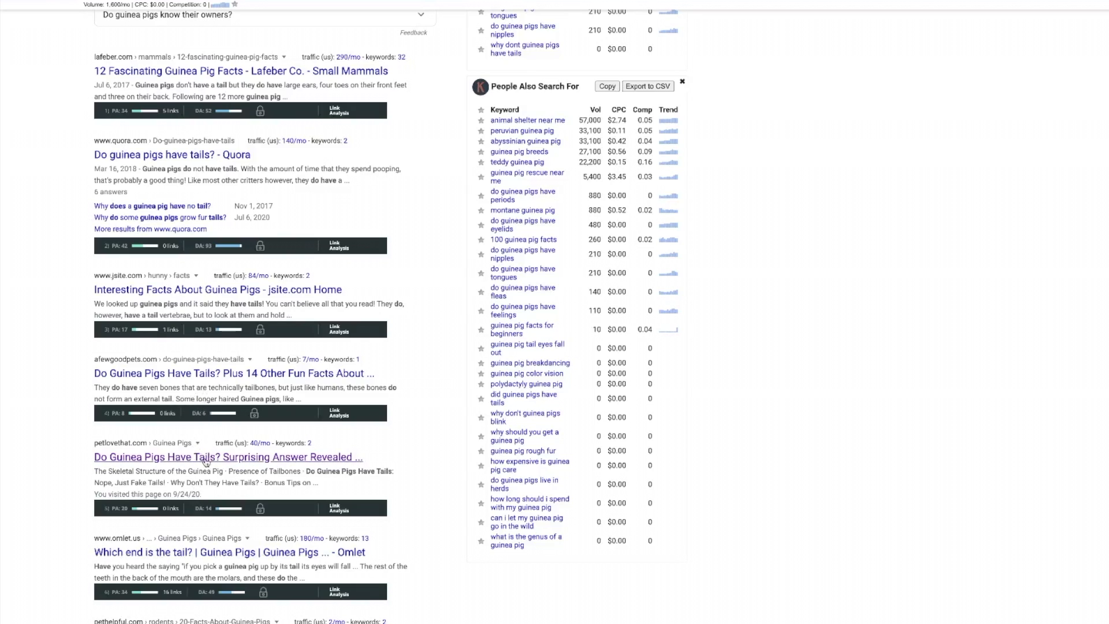
scroll(209, 286, up, 6)
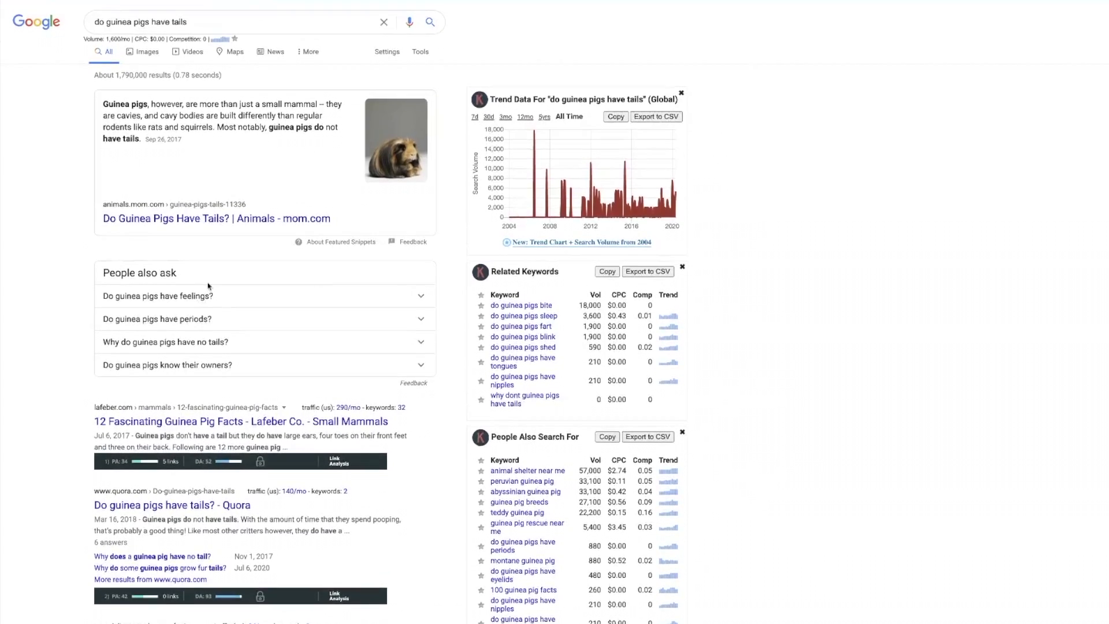
- Copy the query "do guinea pigs have tails" and dismiss the search suggestions
triple_click(200, 28)
key(super+c)
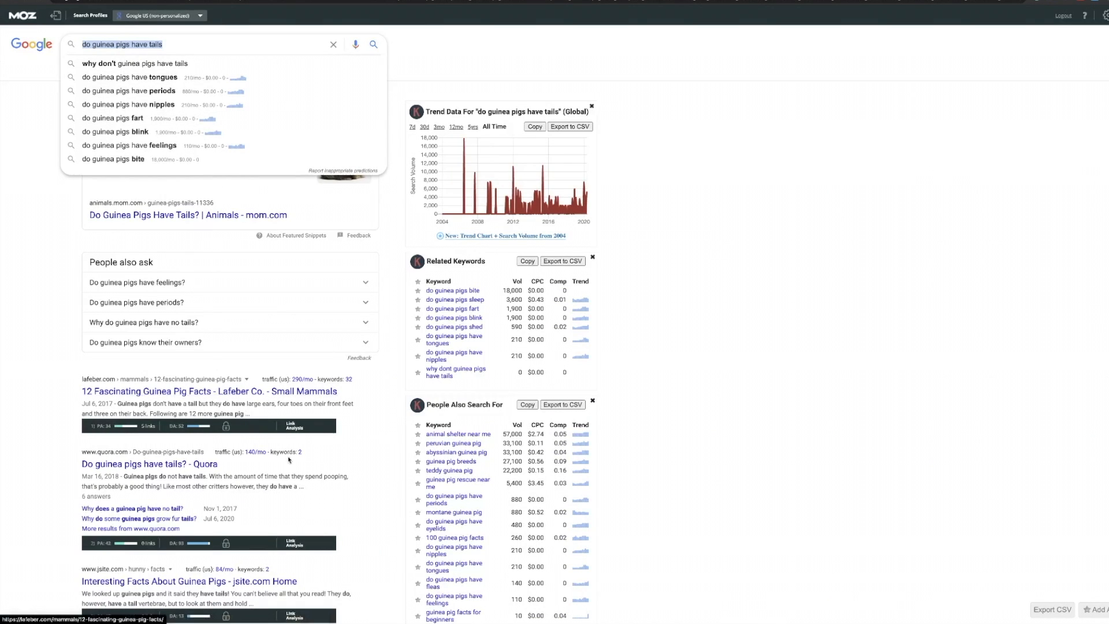
mouse_move(583, 604)
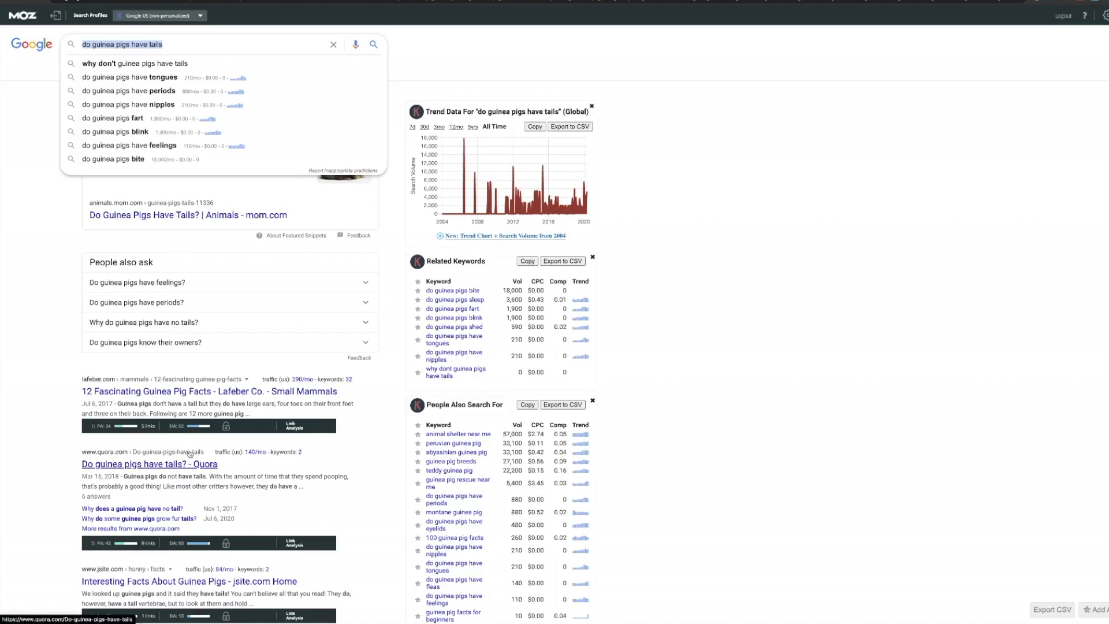
scroll(192, 455, down, 1)
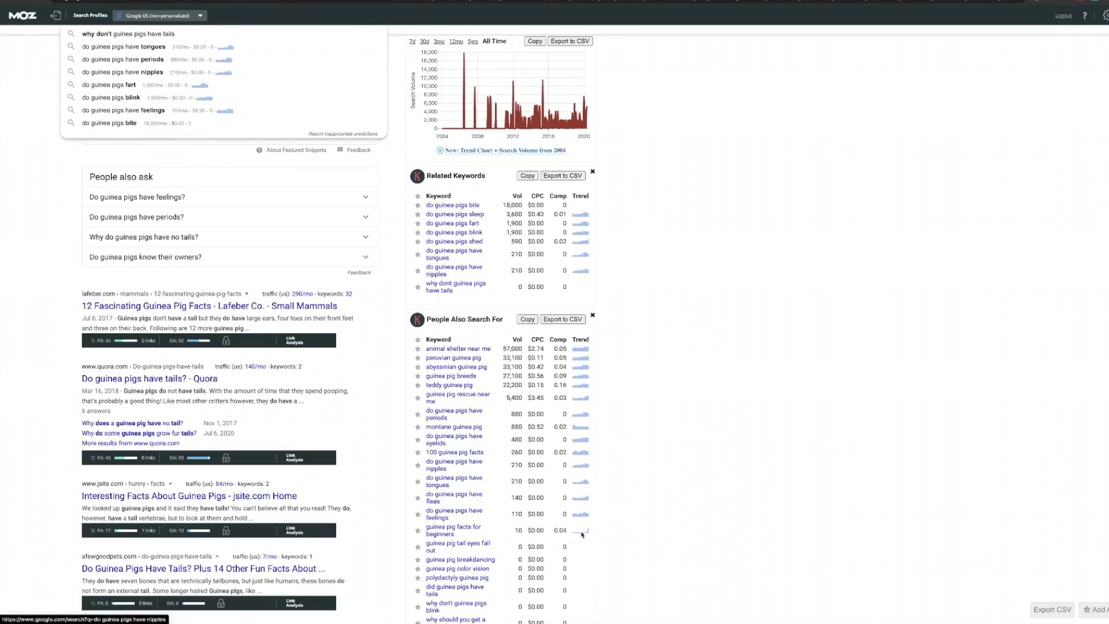
click(39, 132)
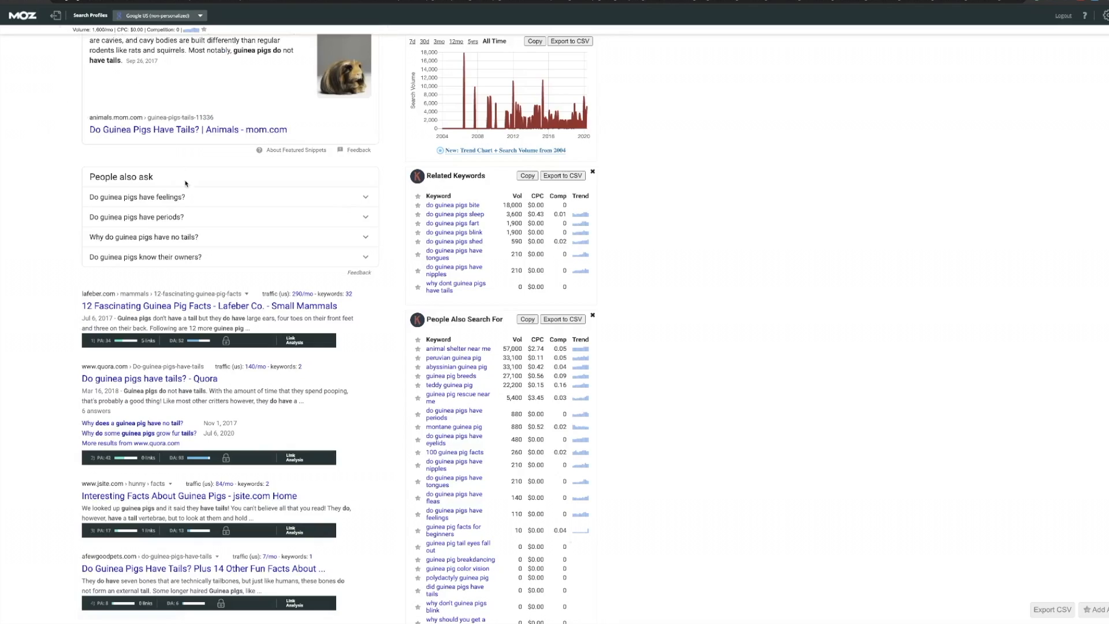
- Switch to Word and paste the copied query "do guinea pigs have tails" into the blank document
mouse_move(614, 603)
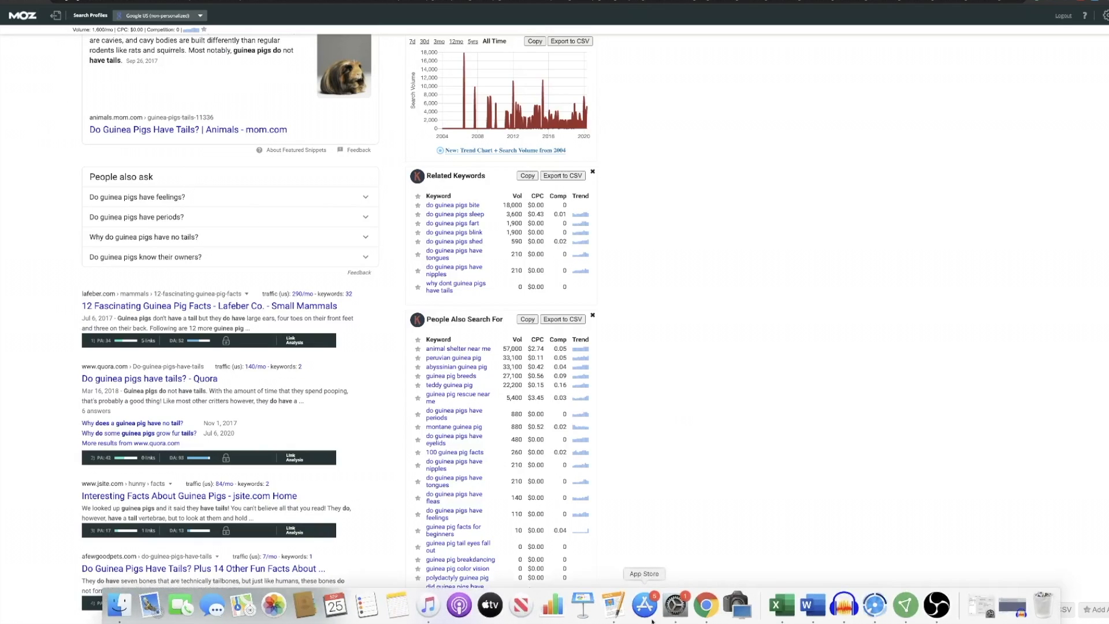
click(813, 605)
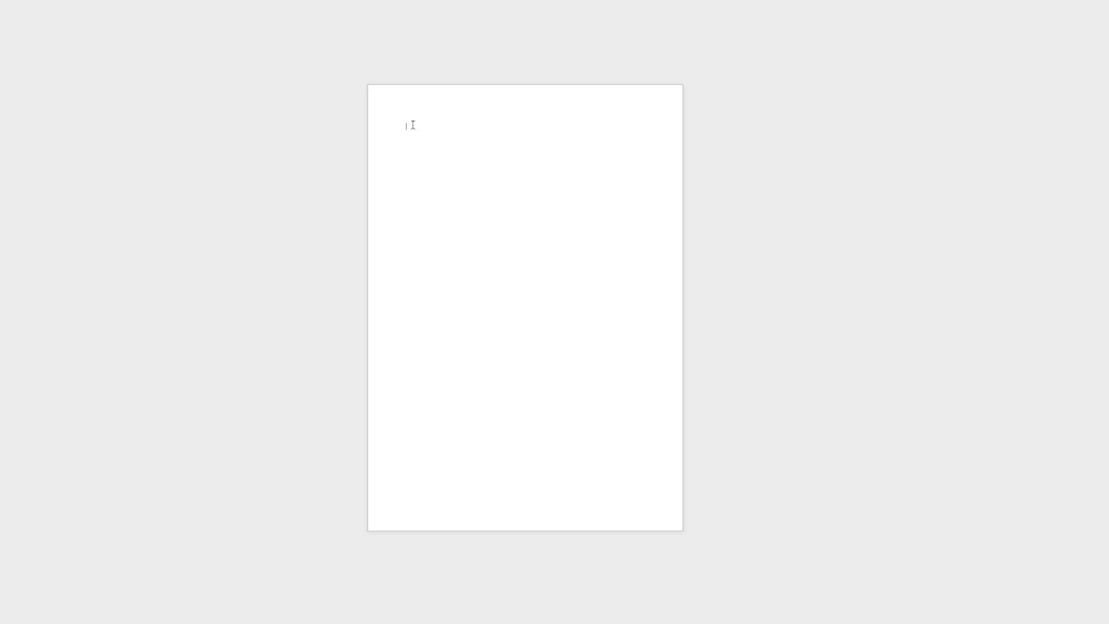
key(super+v)
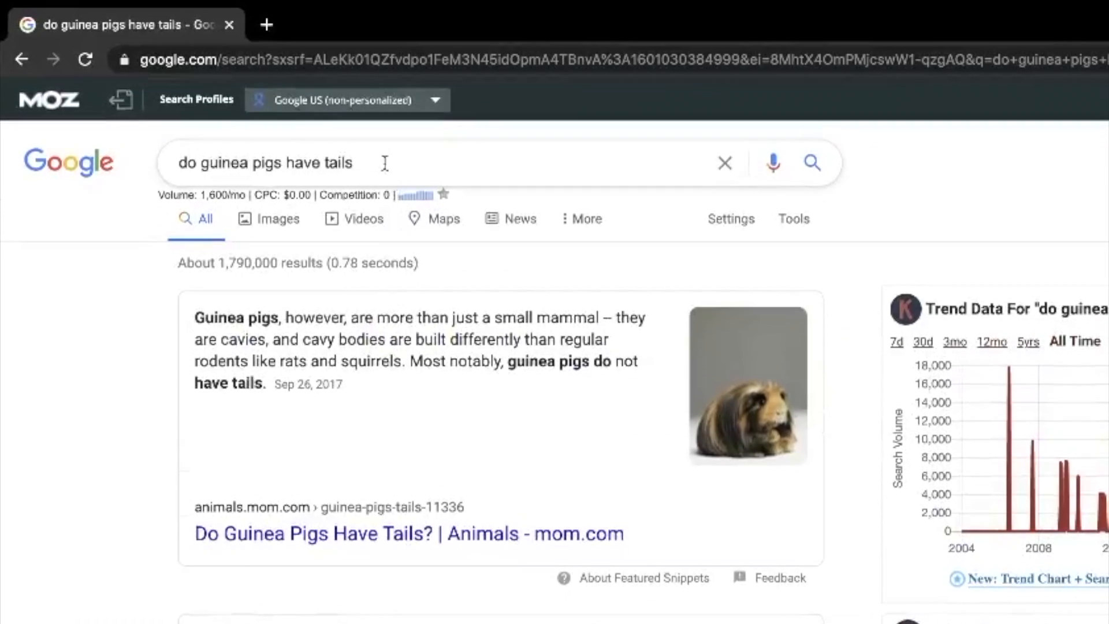
- Shorten the Google query to "do guinea pigs" and review the suggestions for the added letter "a"
drag(384, 164, 274, 162)
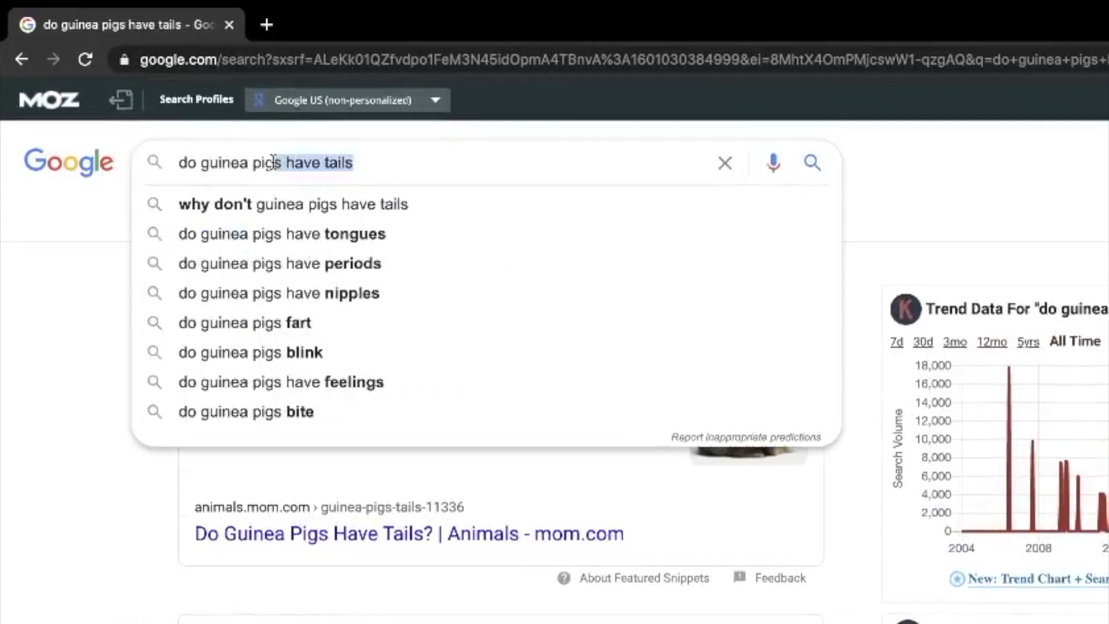
key(BackSpace)
text(g)
key(BackSpace)
text(s)
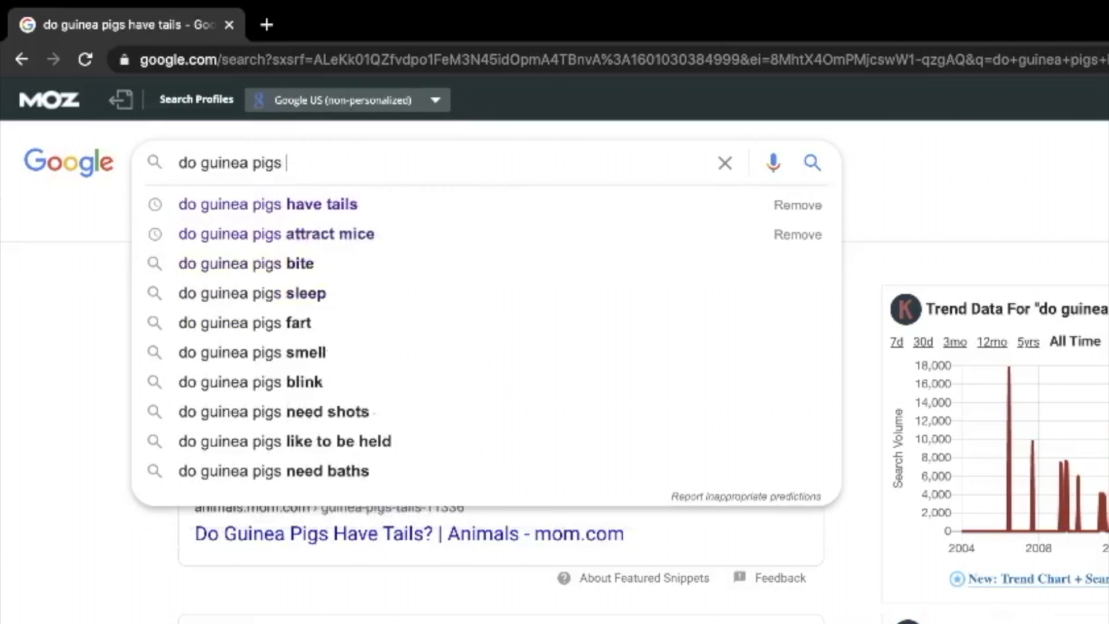
text( a)
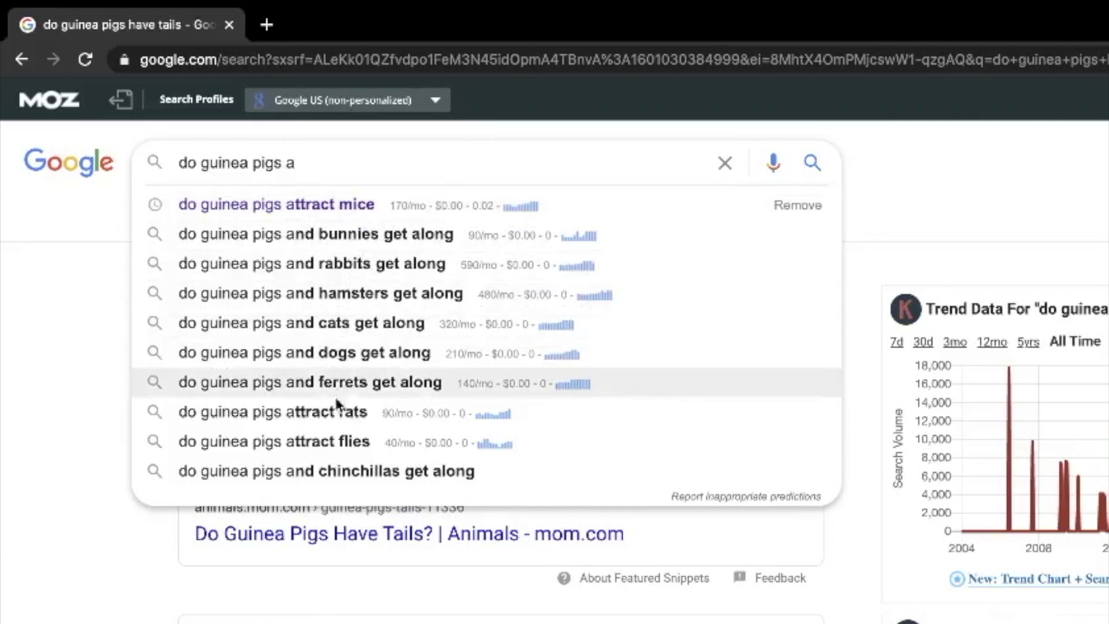
- Replace the final letter with "b", search for the suggested "do guinea pigs blink" and highlight its monthly search volume
key(BackSpace)
text(b)
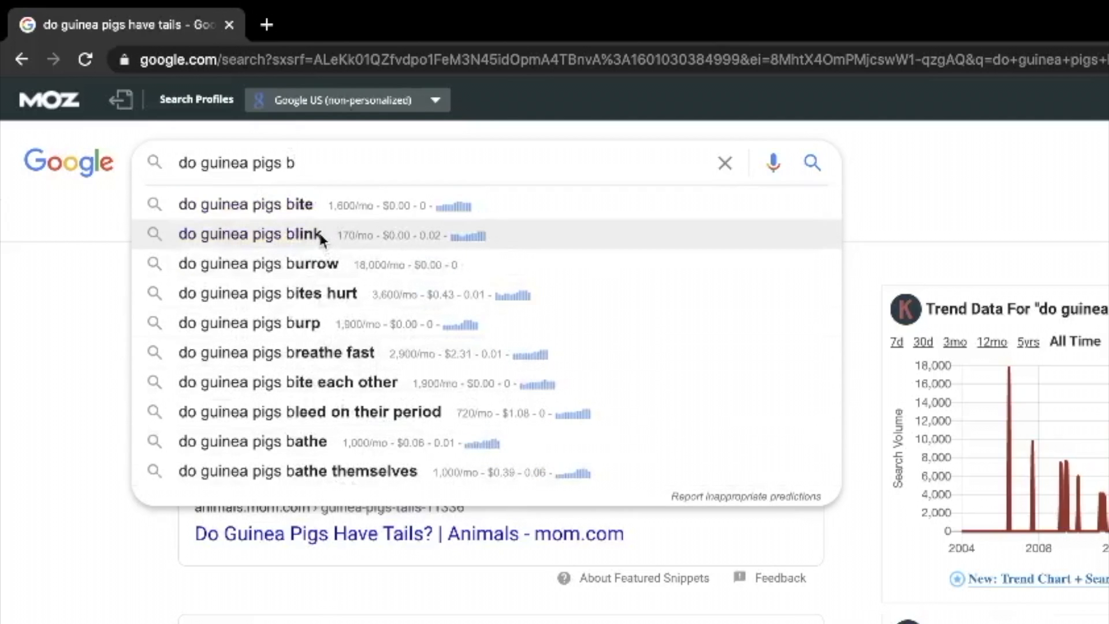
click(277, 234)
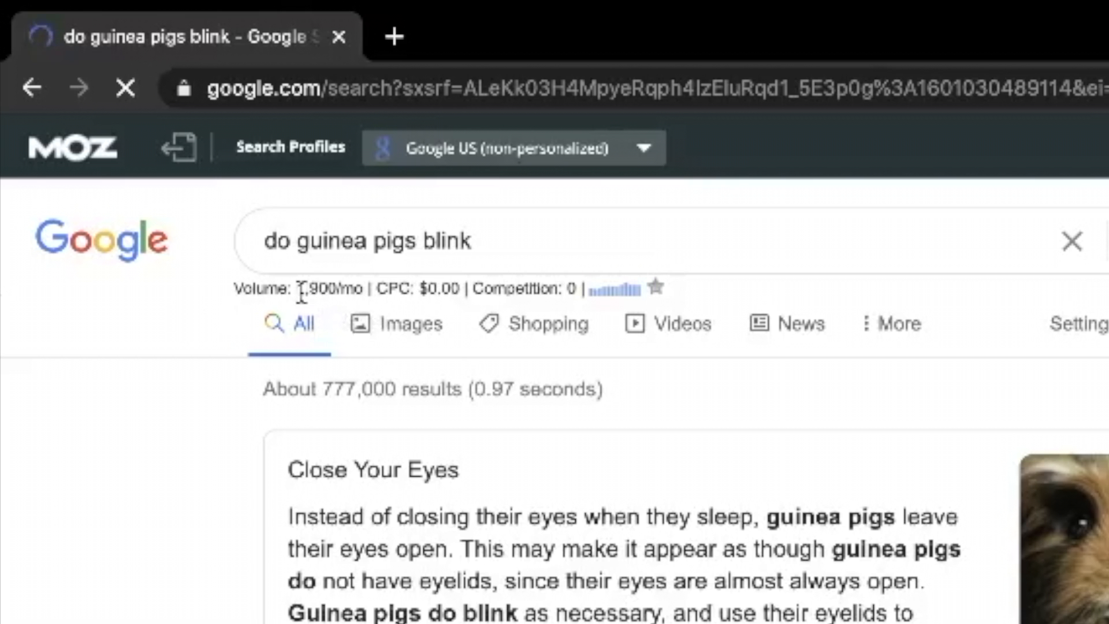
drag(298, 289, 366, 299)
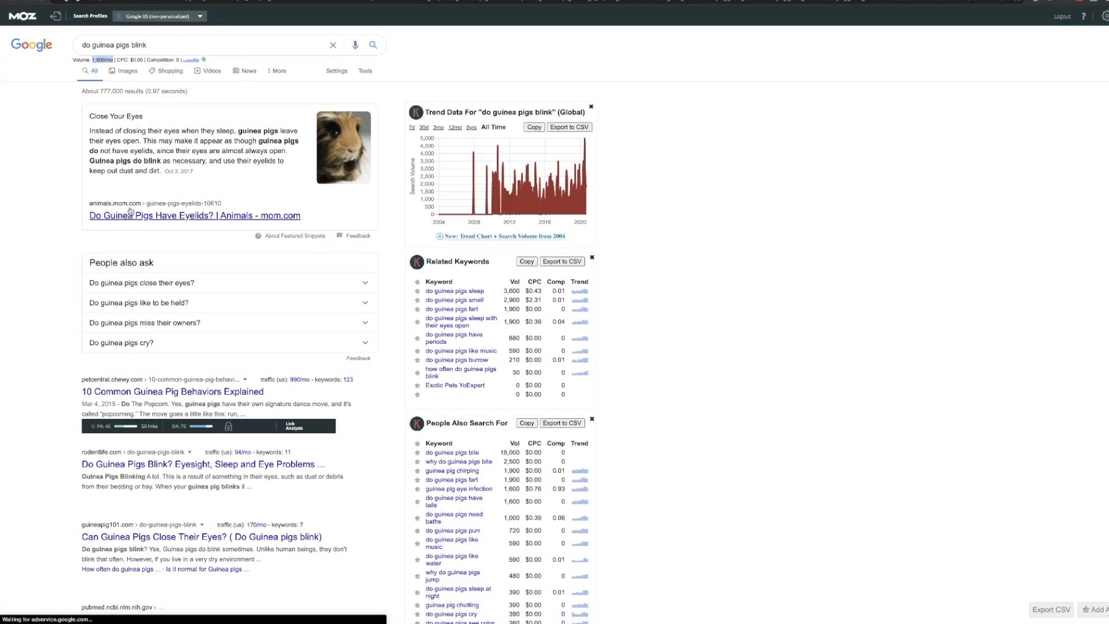
- Examine the domain authority and link counts of the pages ranking for the blink query, from the featured snippet to hartz.com
scroll(125, 197, down, 2)
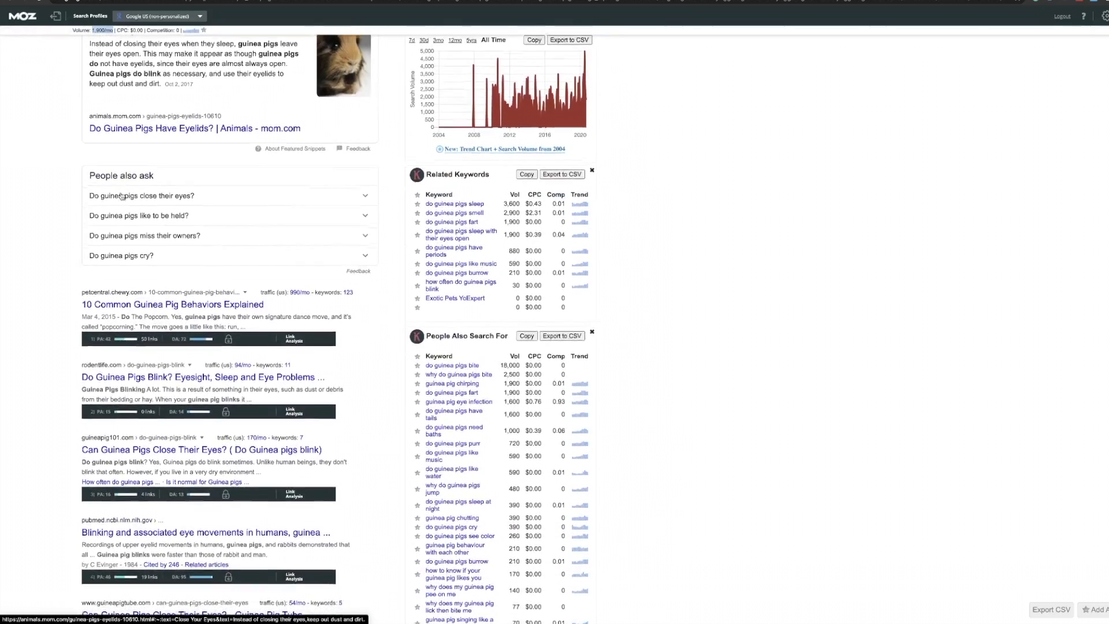
scroll(136, 204, up, 2)
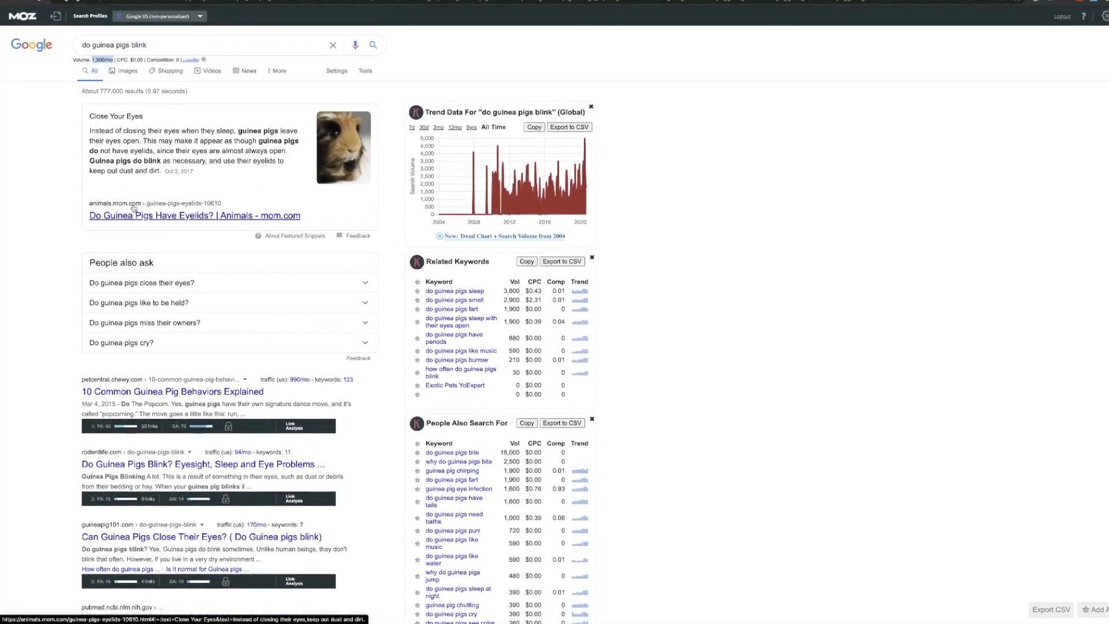
scroll(153, 209, down, 1)
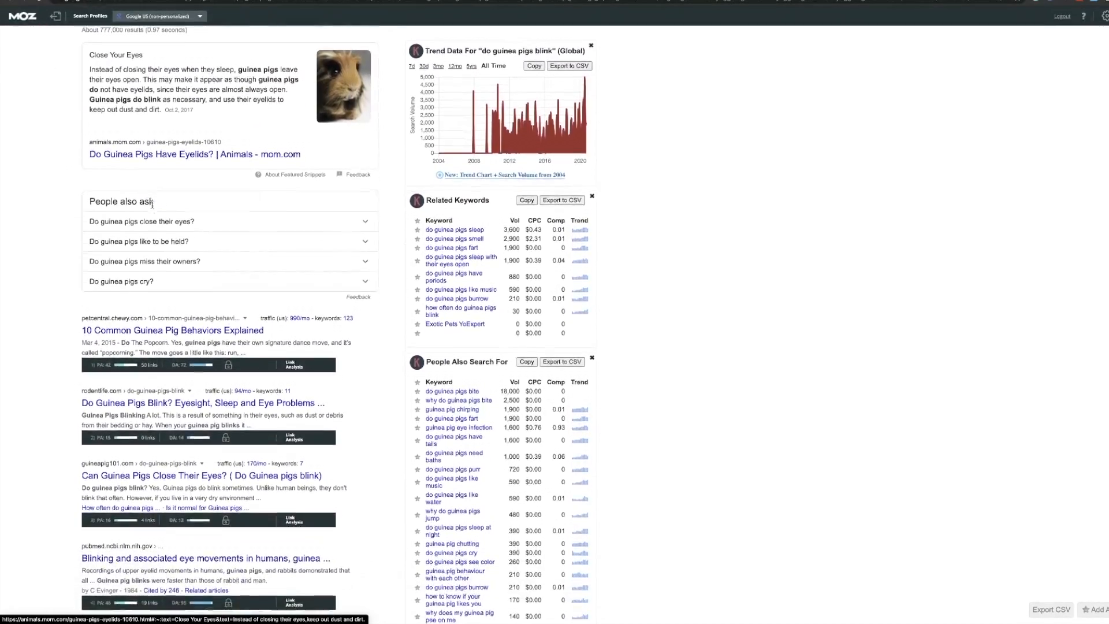
scroll(153, 209, down, 1)
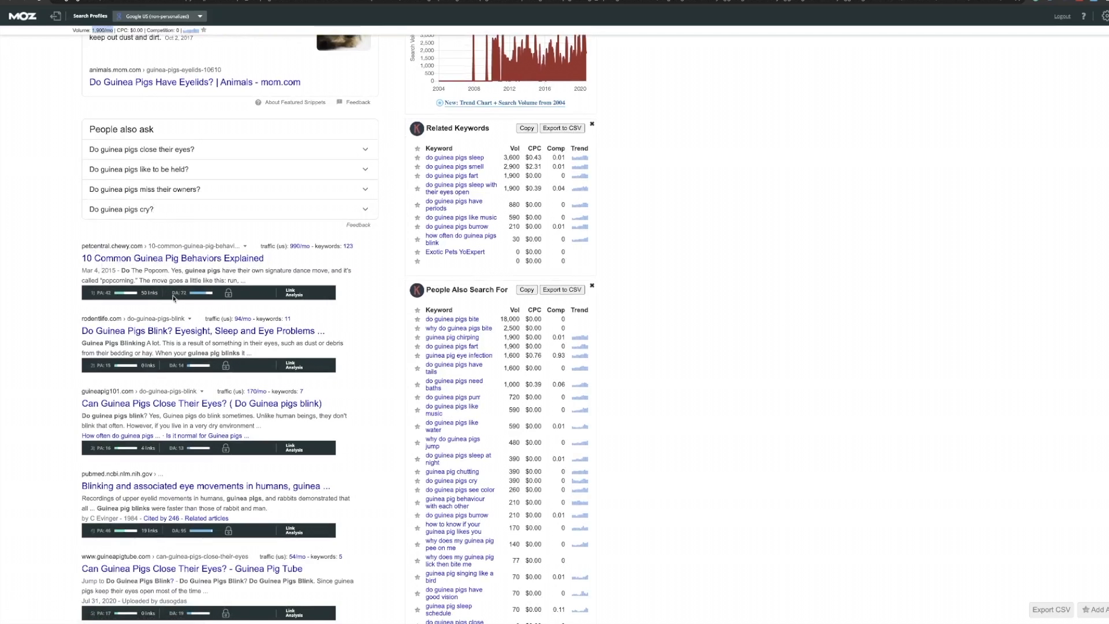
scroll(183, 294, down, 1)
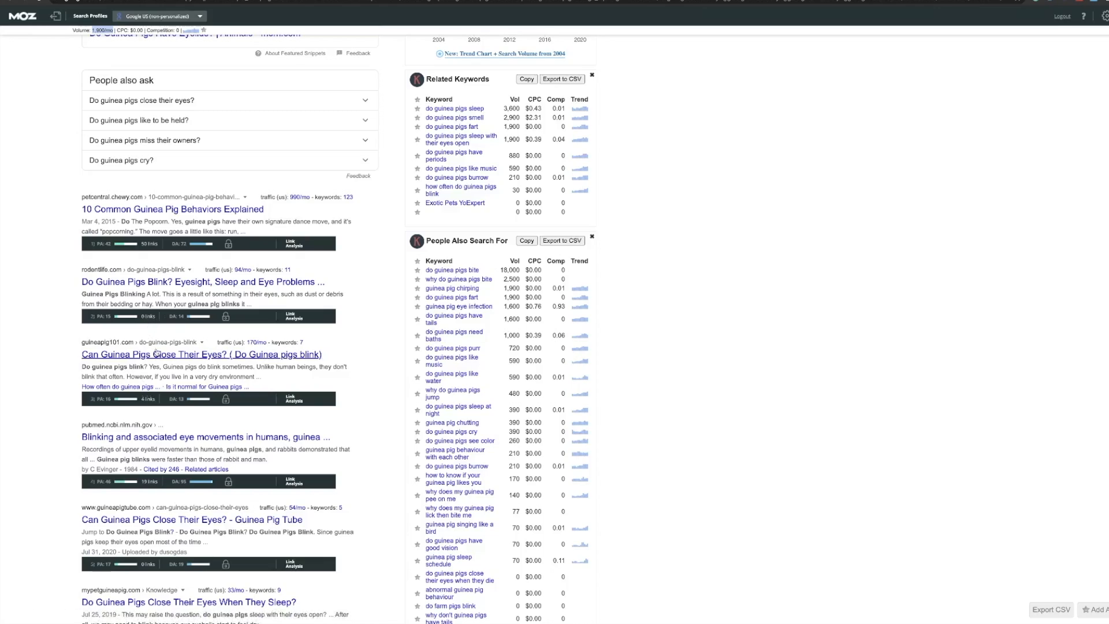
scroll(159, 355, down, 2)
scroll(159, 375, down, 1)
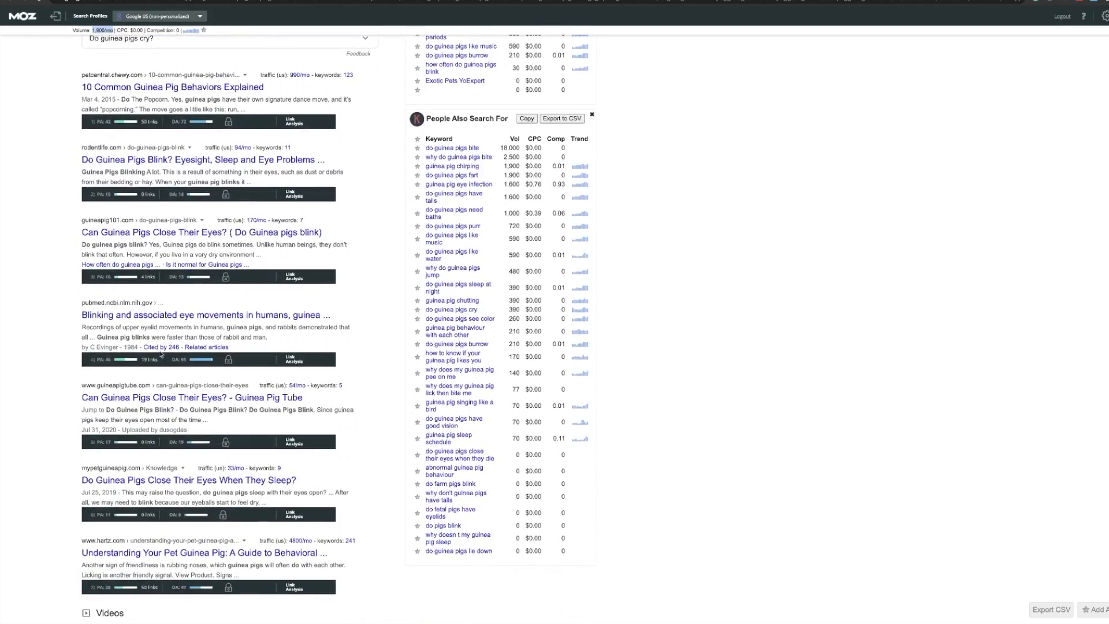
scroll(174, 341, down, 1)
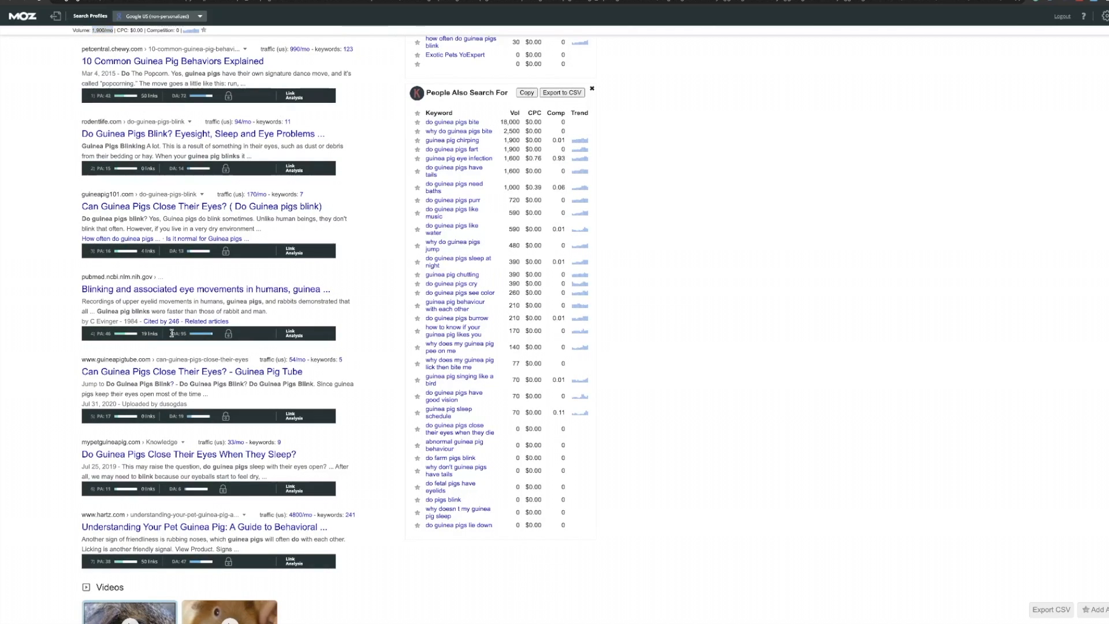
scroll(170, 358, down, 1)
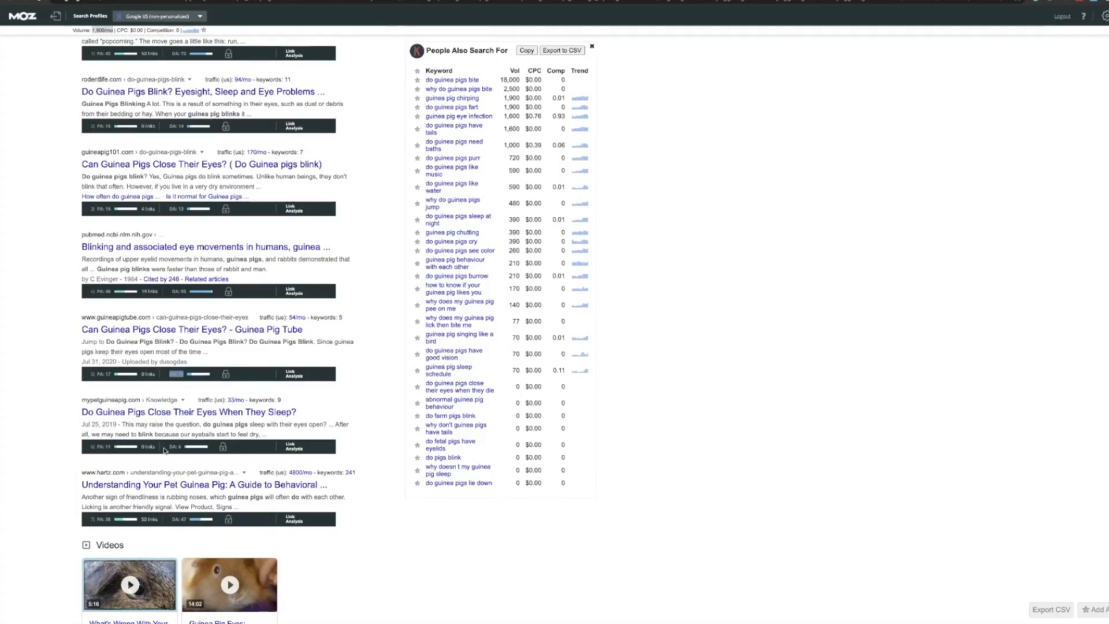
- Compare the blink query's search volume and featured snippet with the authority of the top-ranking pages
scroll(174, 447, up, 6)
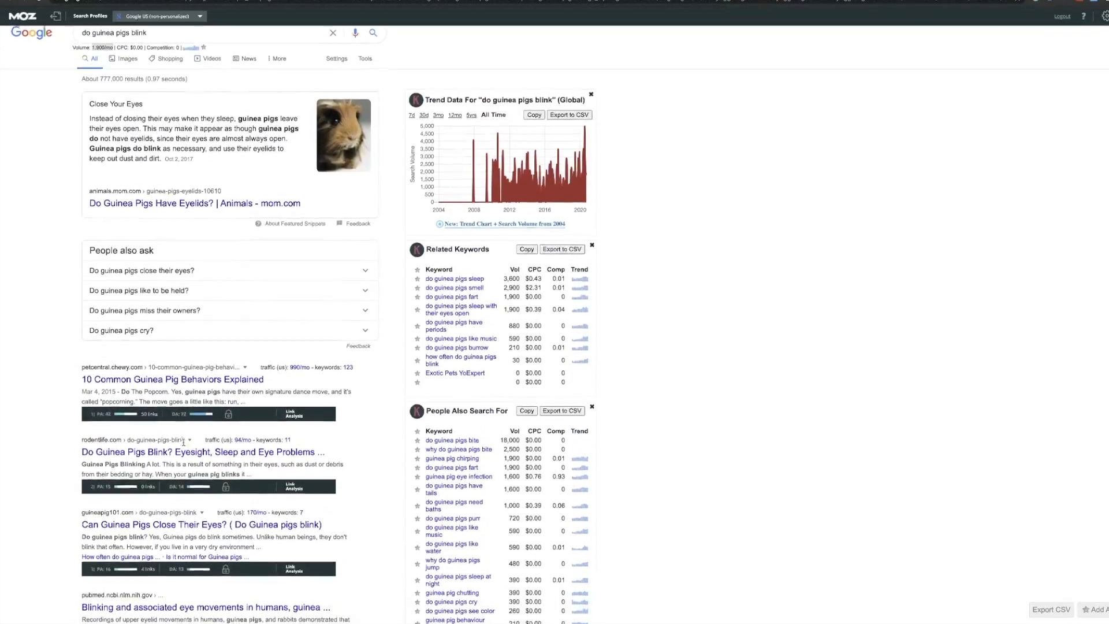
scroll(184, 445, down, 1)
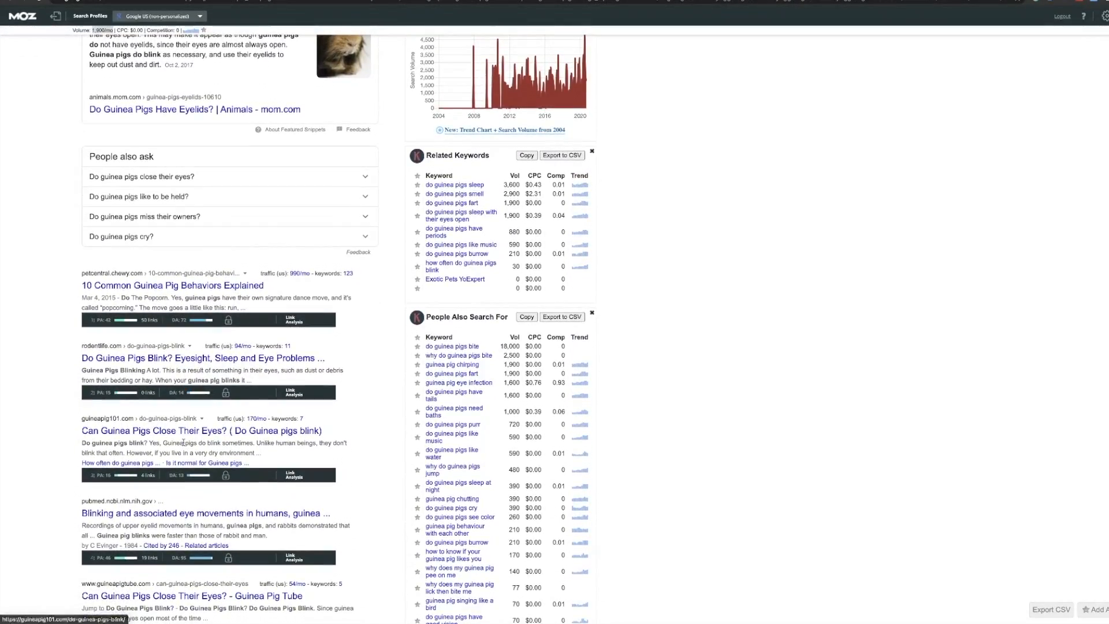
scroll(183, 443, up, 2)
scroll(184, 443, down, 1)
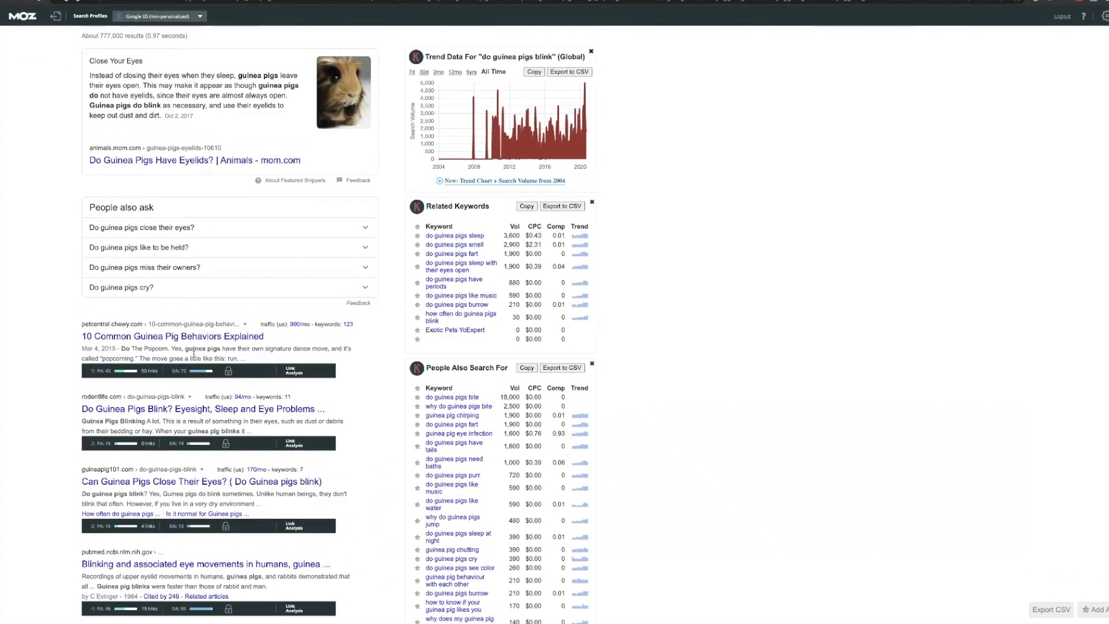
scroll(193, 359, down, 1)
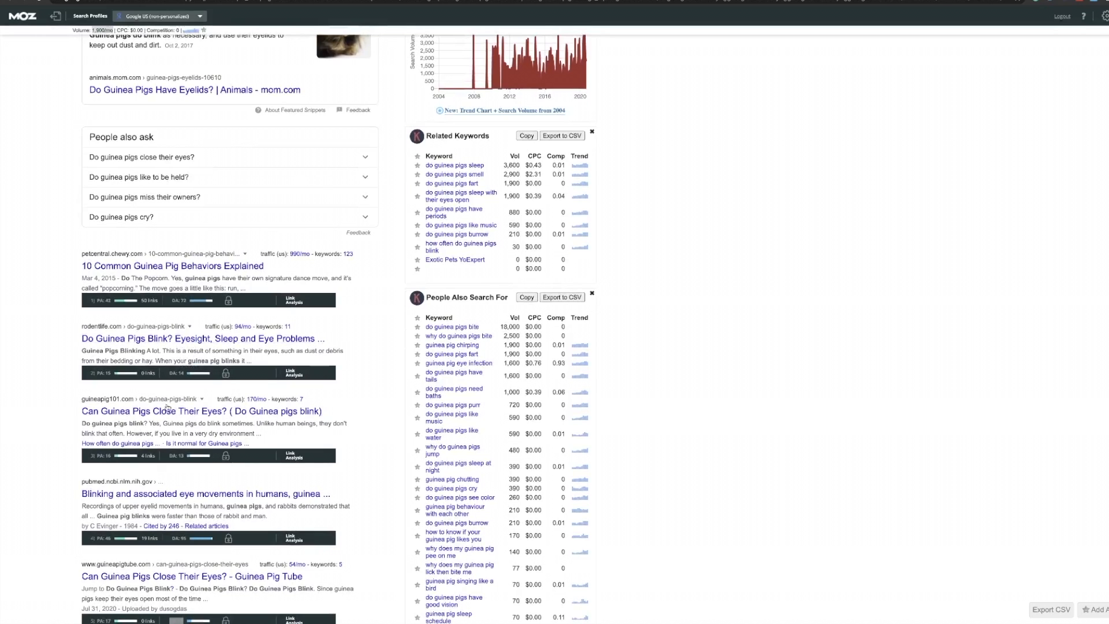
scroll(172, 421, up, 1)
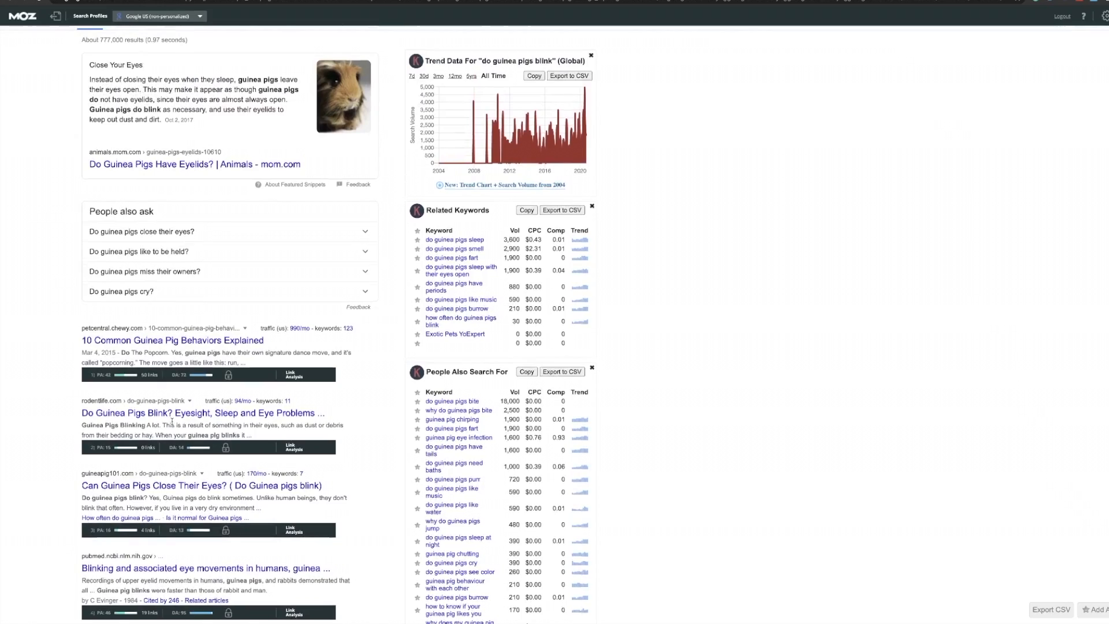
scroll(172, 422, up, 1)
scroll(173, 425, down, 1)
scroll(172, 425, up, 2)
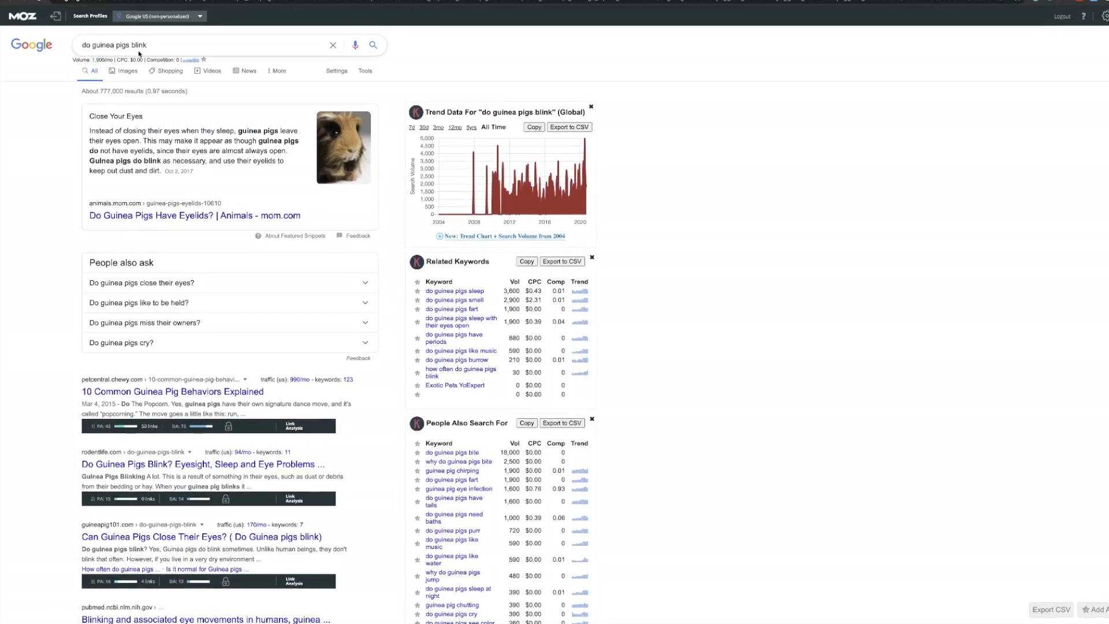
- Copy the query "do guinea pigs blink" into the Word document below the tails query and return to Chrome
drag(152, 46, 82, 46)
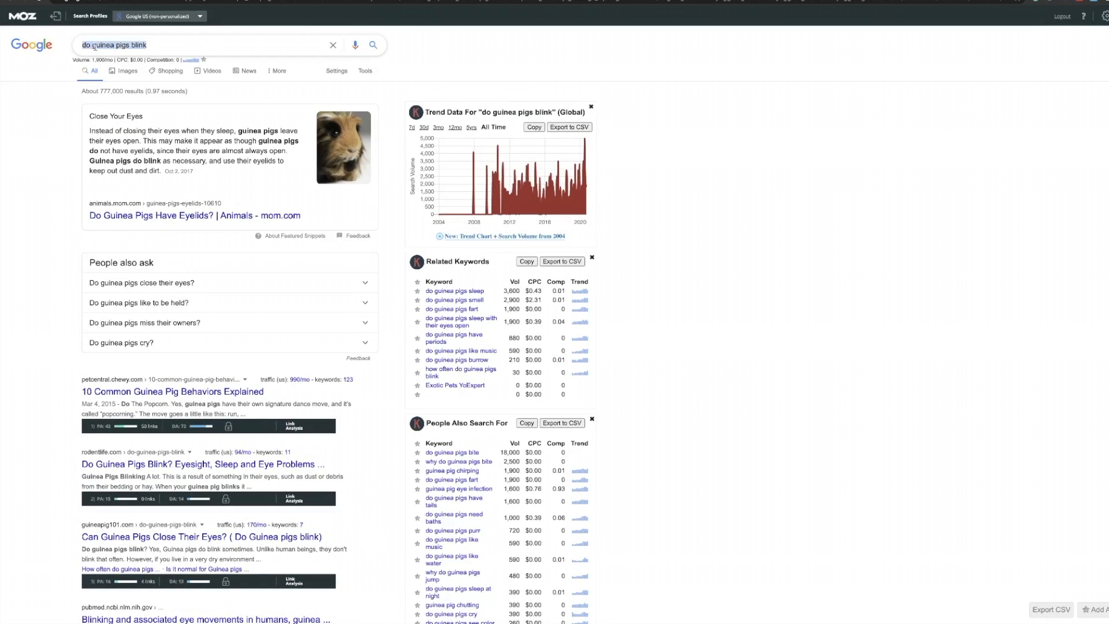
right_click(95, 46)
click(114, 111)
click(652, 610)
key(super+v)
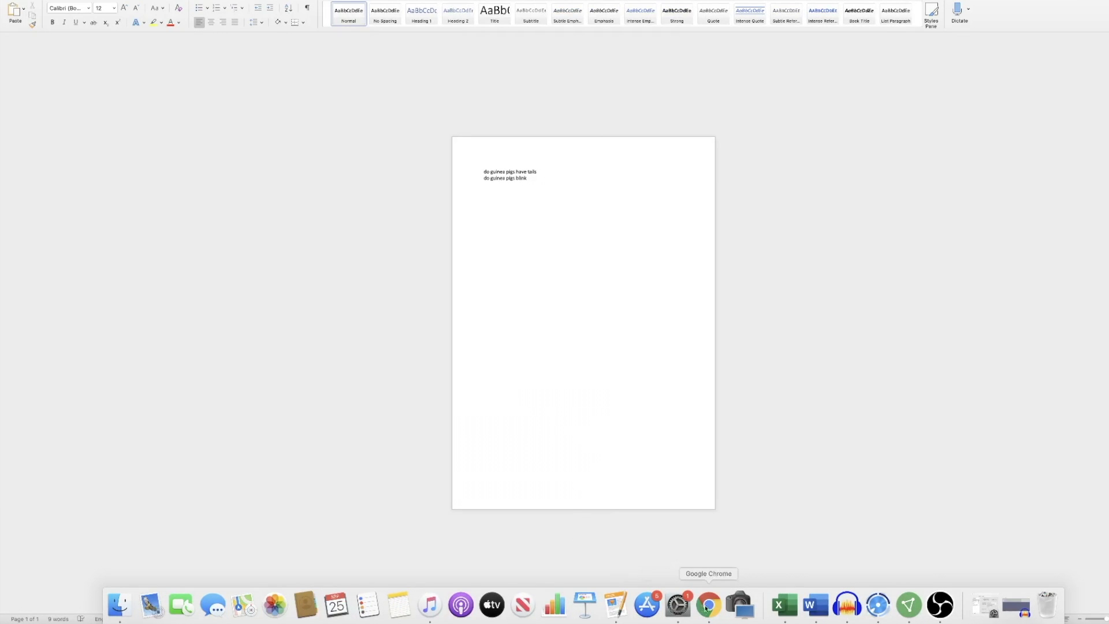
click(714, 608)
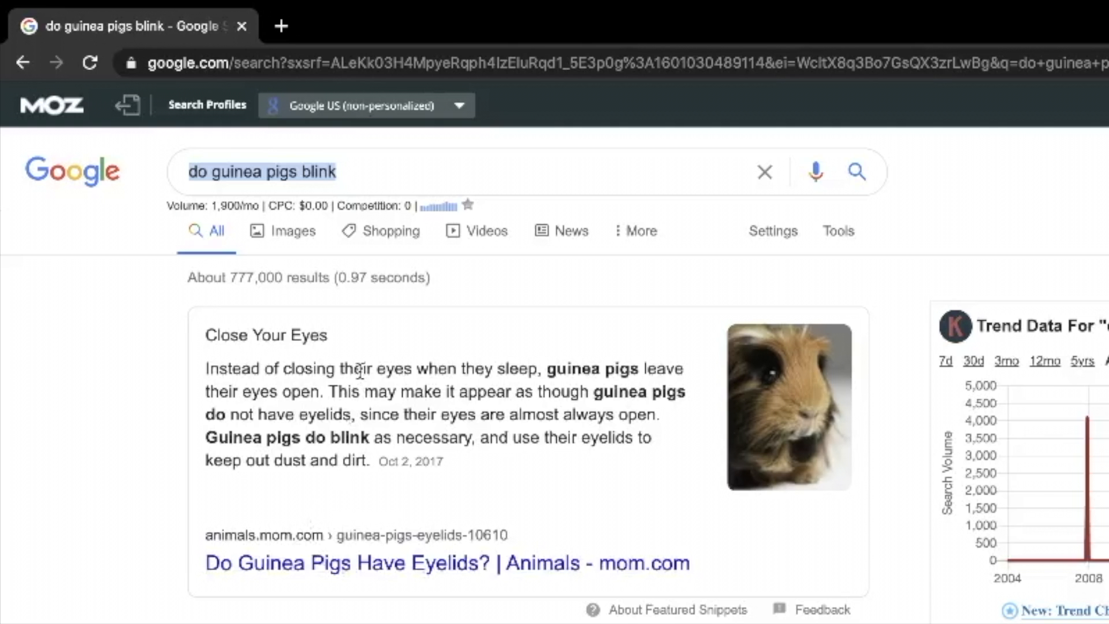
click(354, 171)
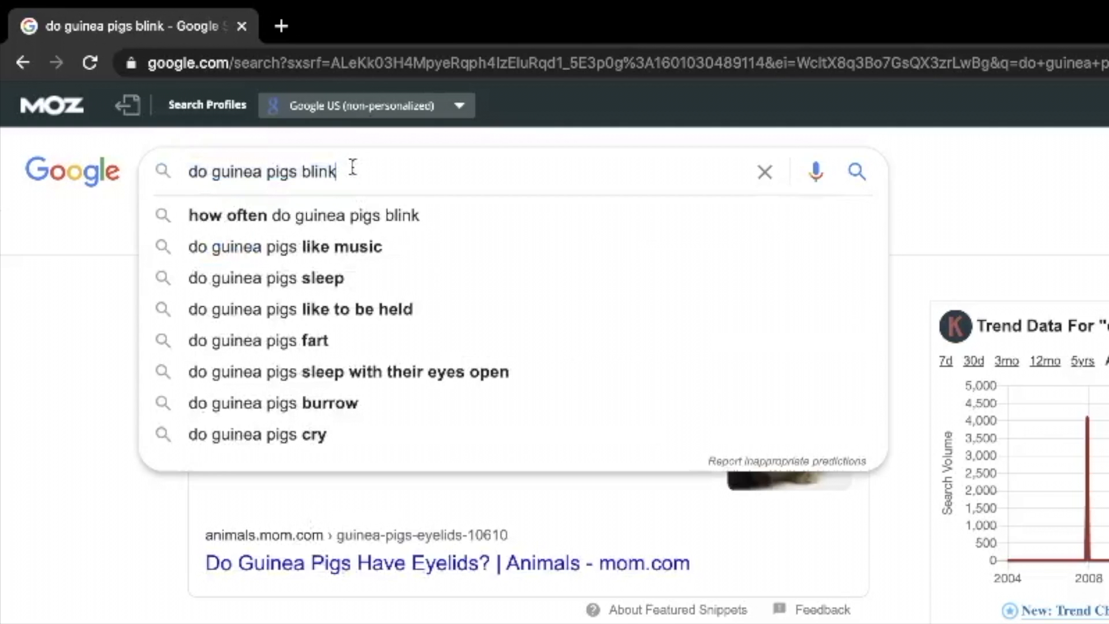
drag(350, 171, 194, 172)
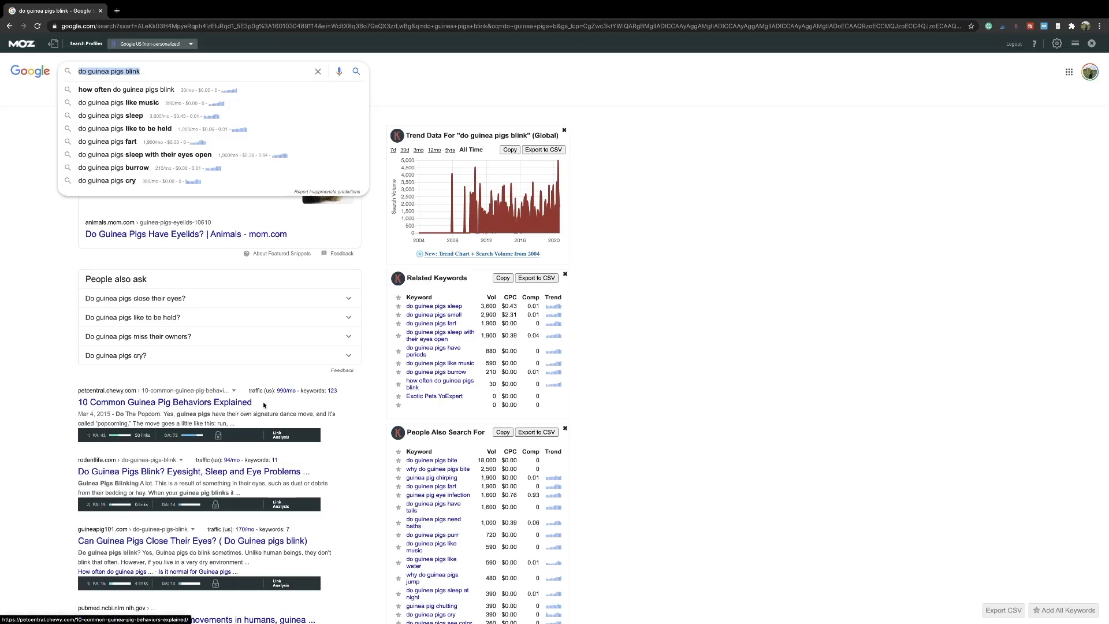
click(46, 319)
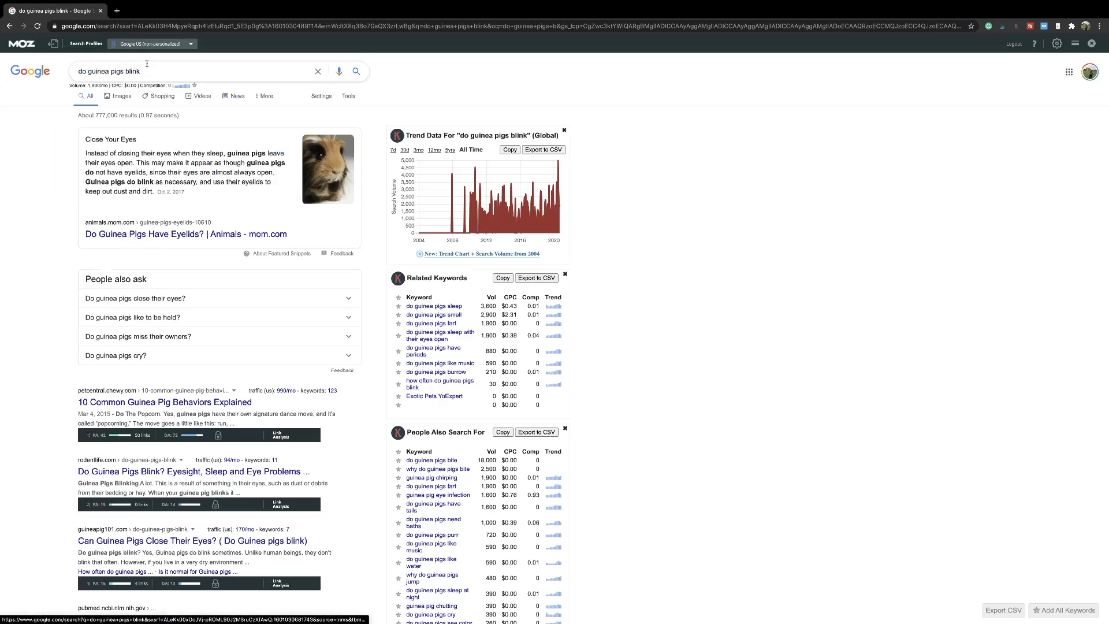
- Check the titles of the pages ranking for "do guinea pigs blink" against the exact query, from the featured snippet down to hartz.com
drag(144, 70, 76, 72)
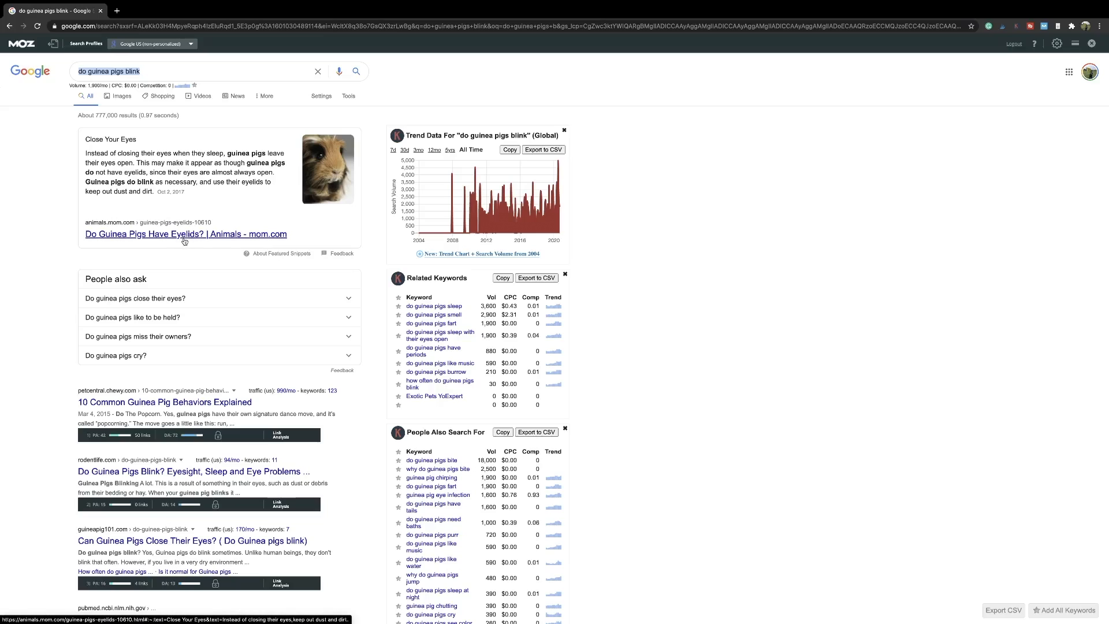
click(179, 189)
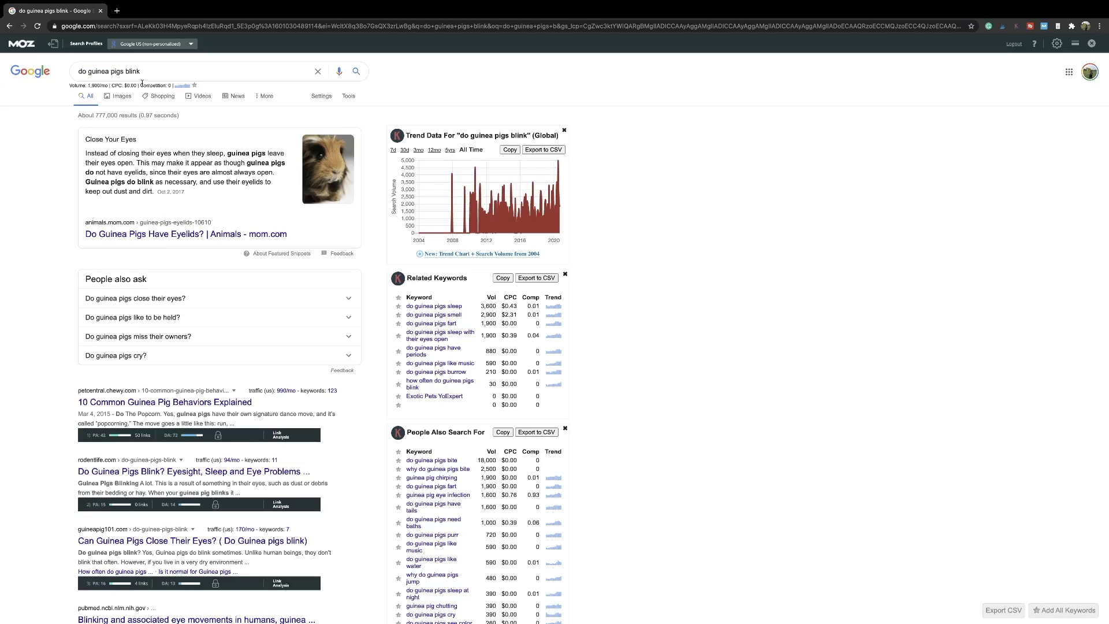
drag(141, 71, 79, 75)
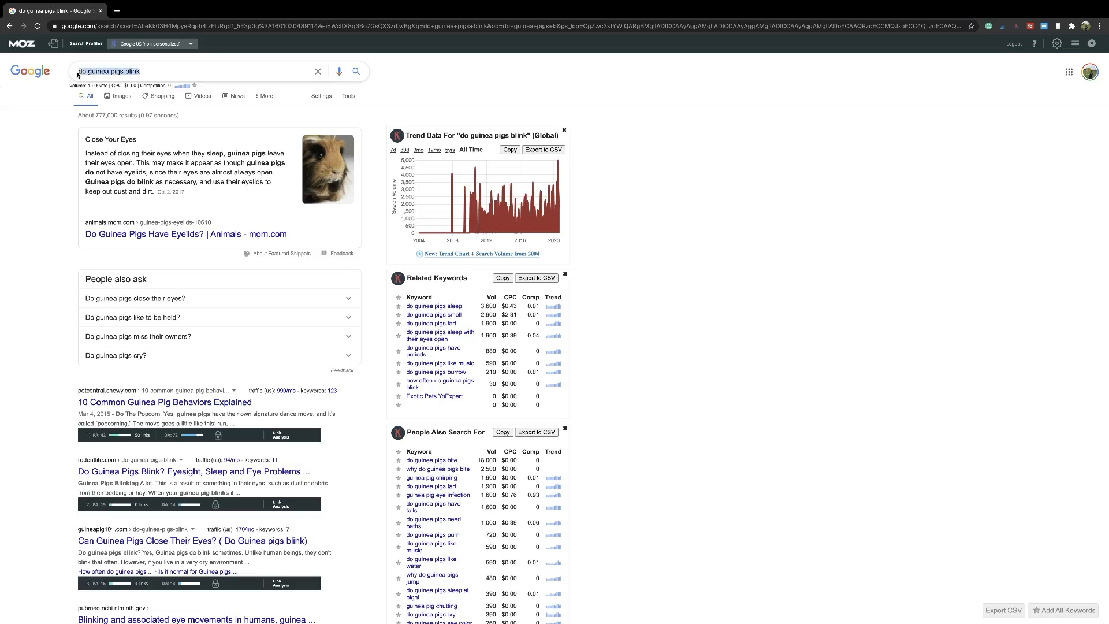
click(127, 161)
scroll(159, 328, down, 1)
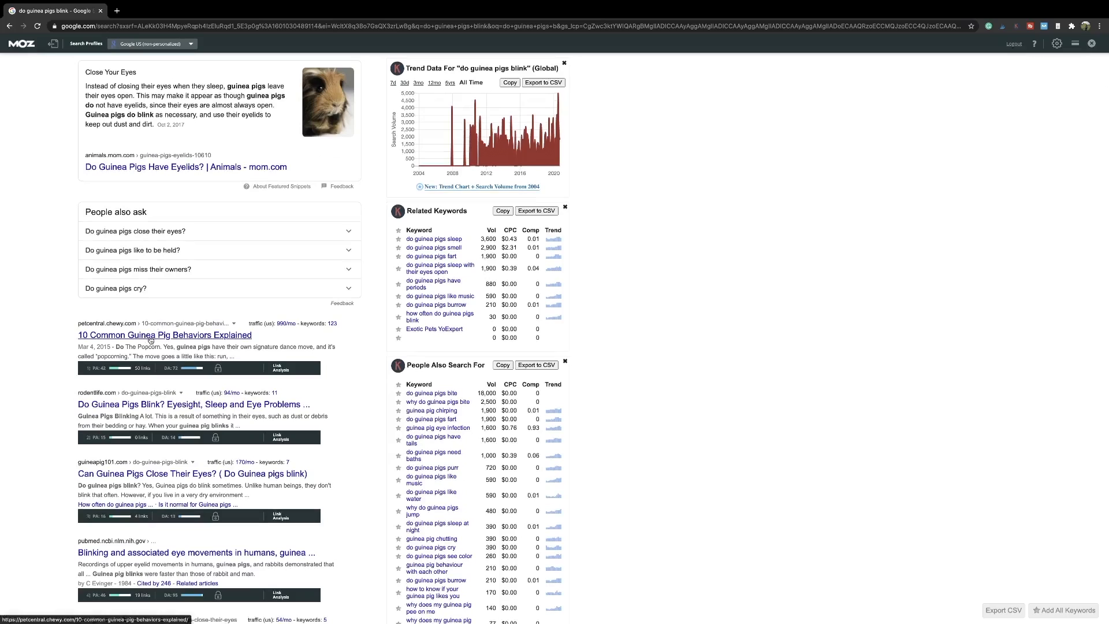
scroll(133, 358, down, 1)
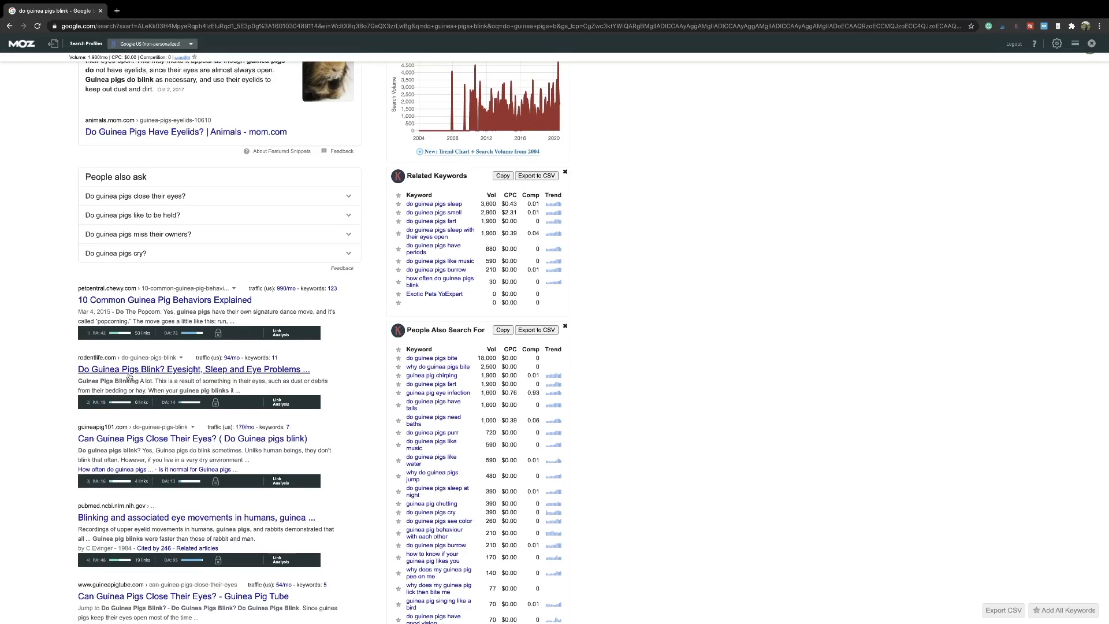
scroll(149, 398, down, 1)
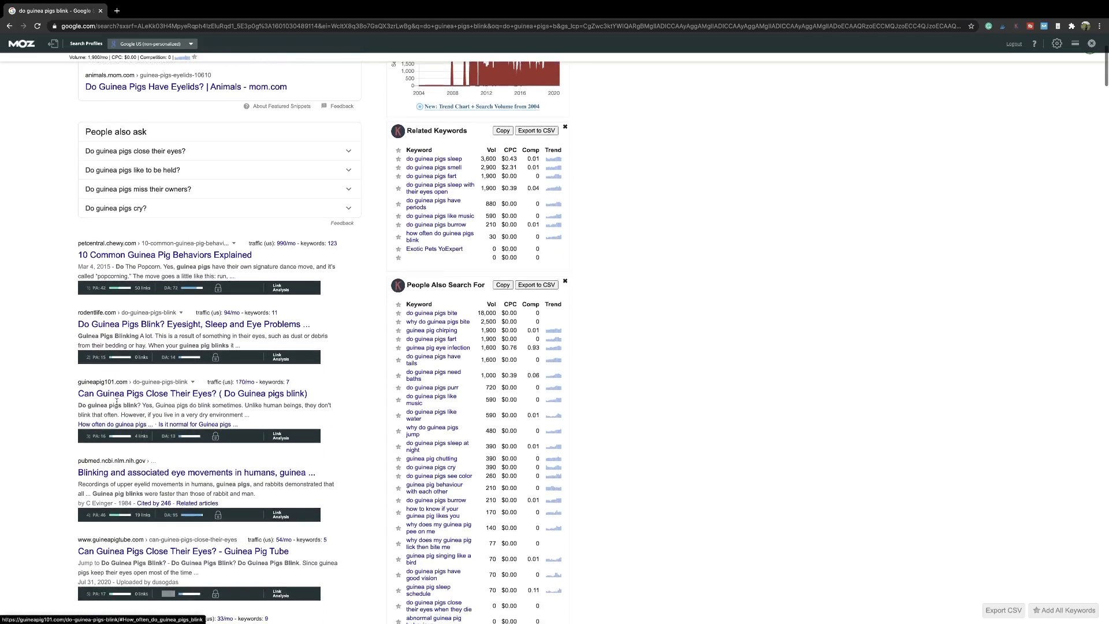
scroll(173, 381, down, 1)
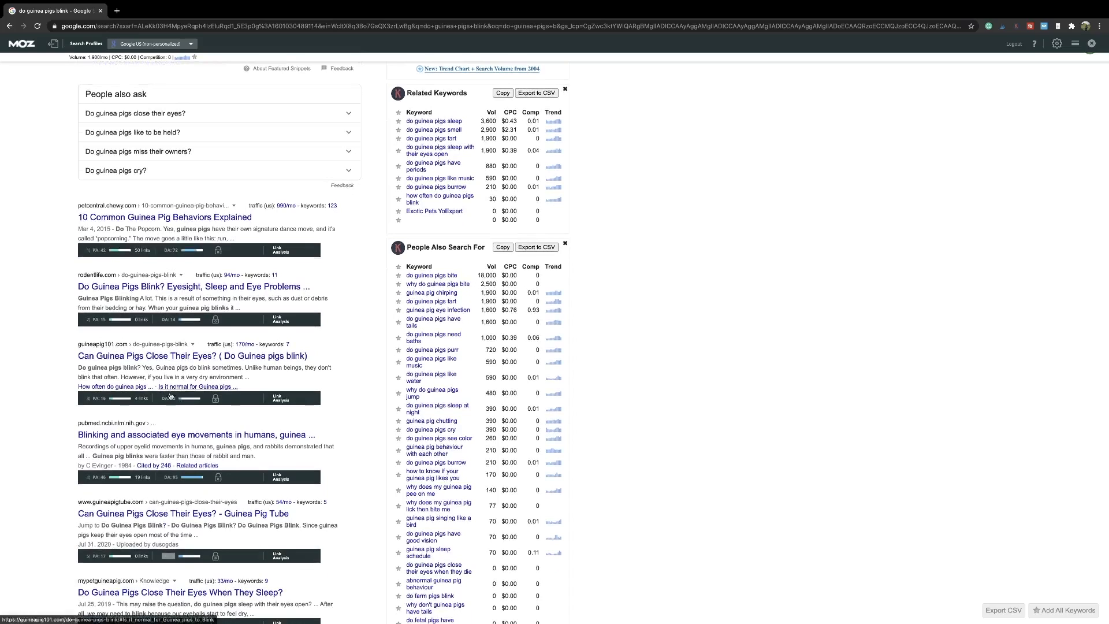
scroll(155, 405, down, 1)
scroll(155, 416, down, 1)
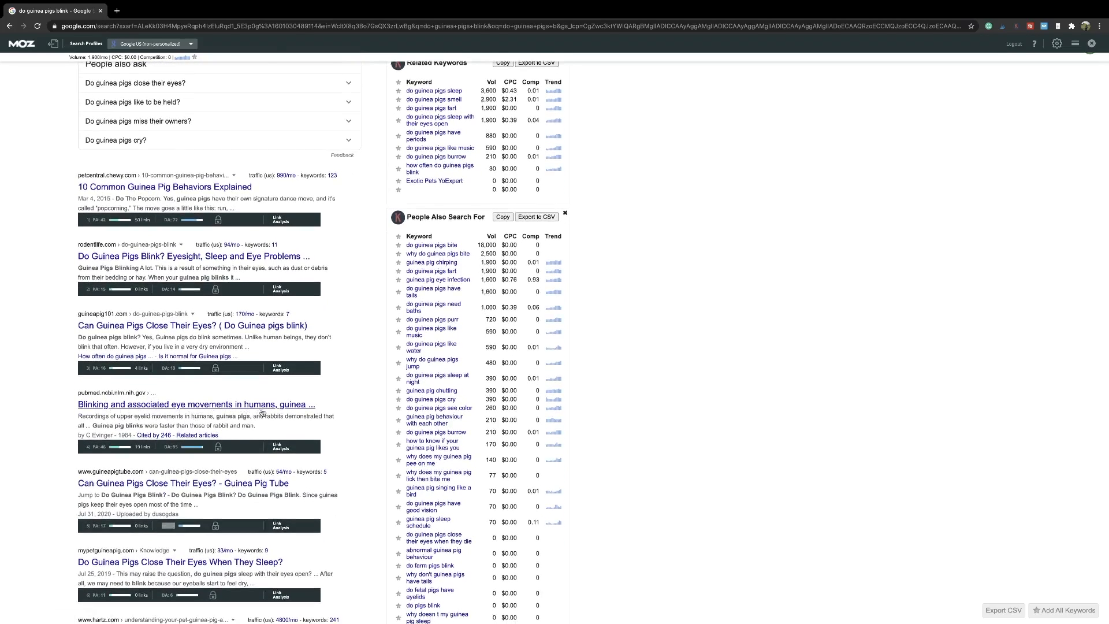
scroll(217, 416, down, 1)
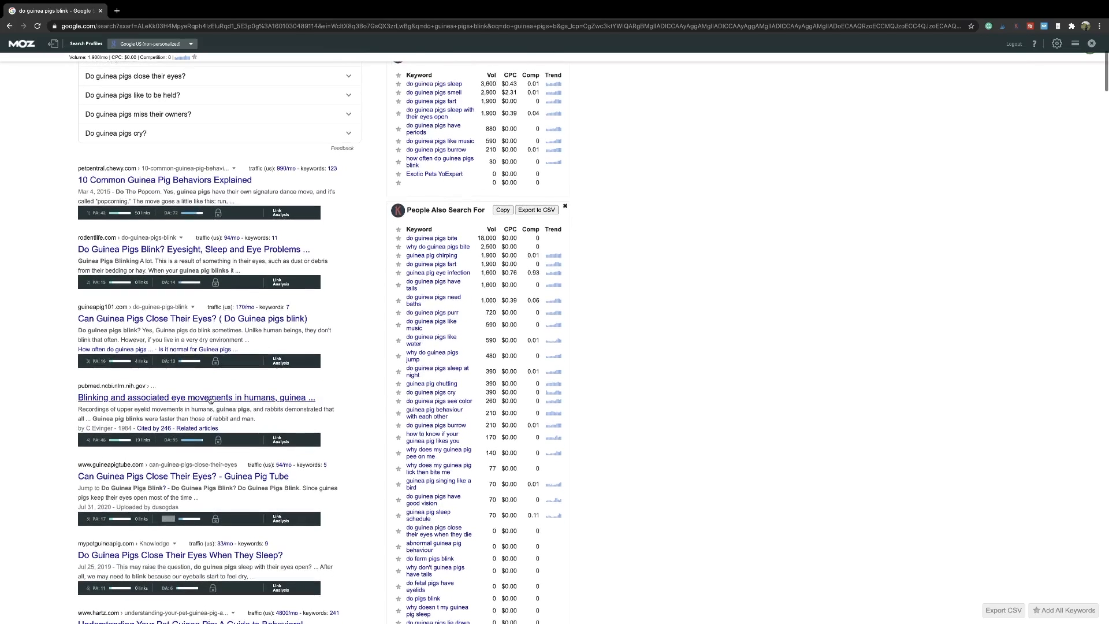
scroll(165, 457, down, 3)
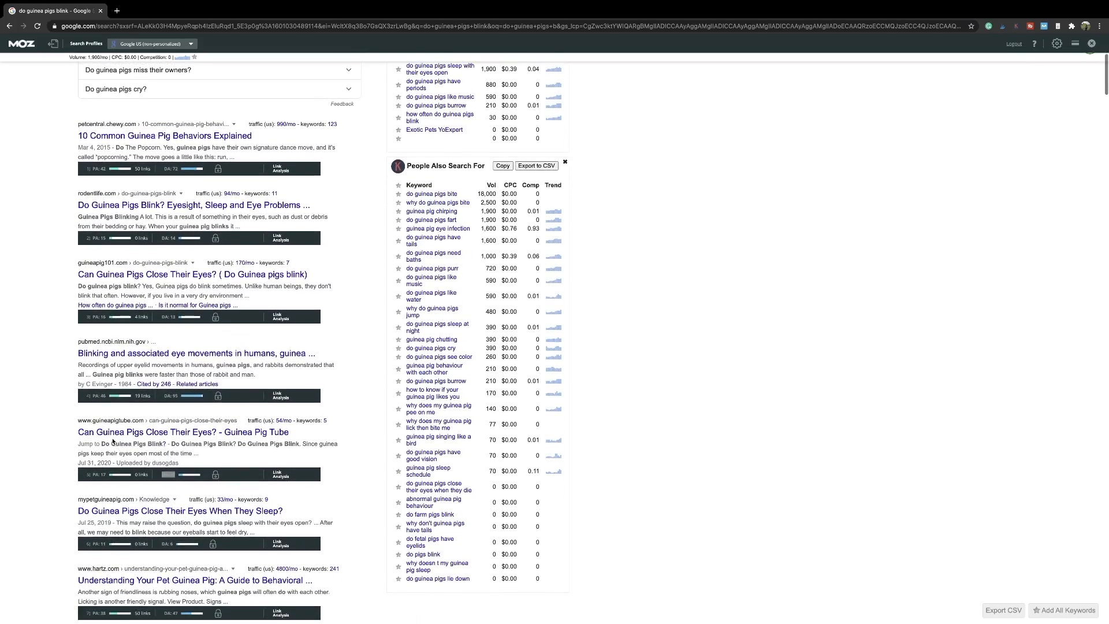
scroll(176, 442, down, 2)
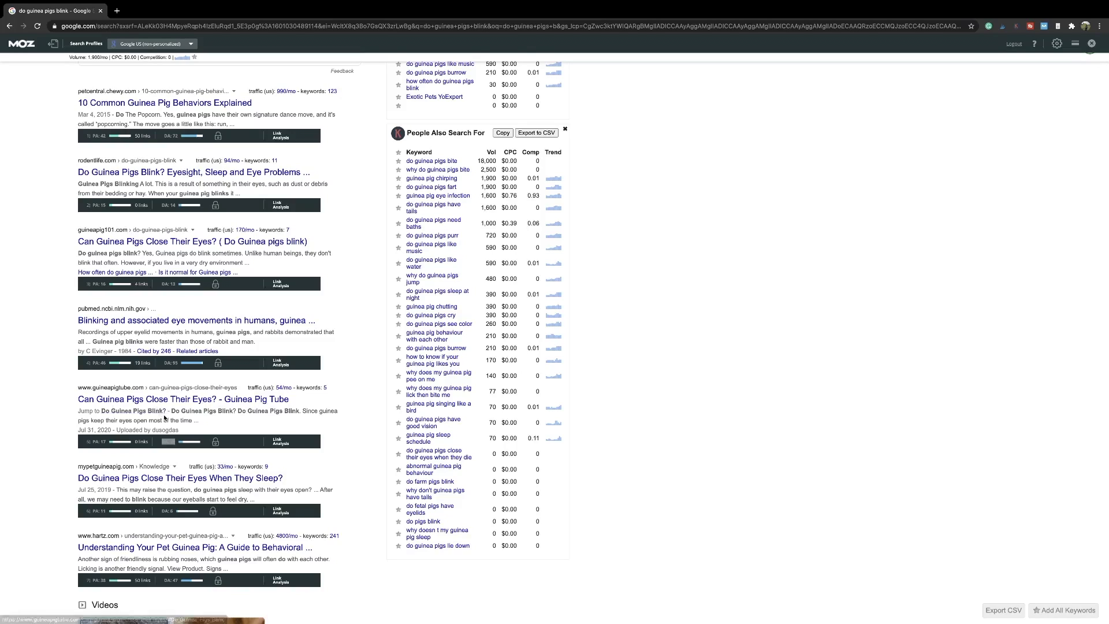
- Compare the featured snippet's title with the first organic results for the blink query
scroll(156, 376, up, 5)
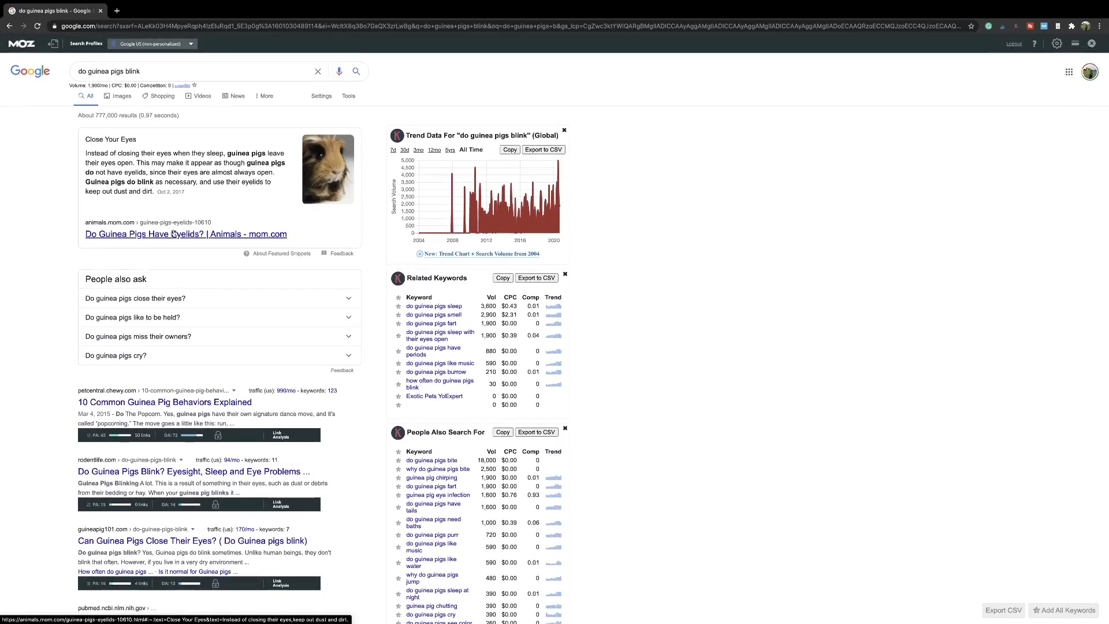
scroll(174, 234, down, 2)
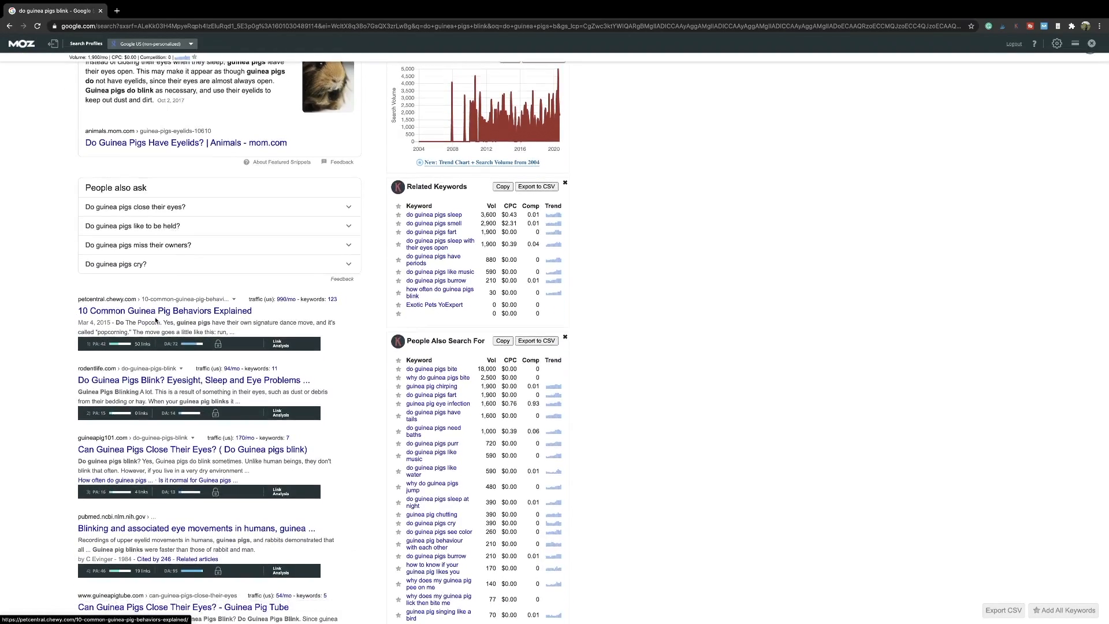
scroll(156, 324, up, 2)
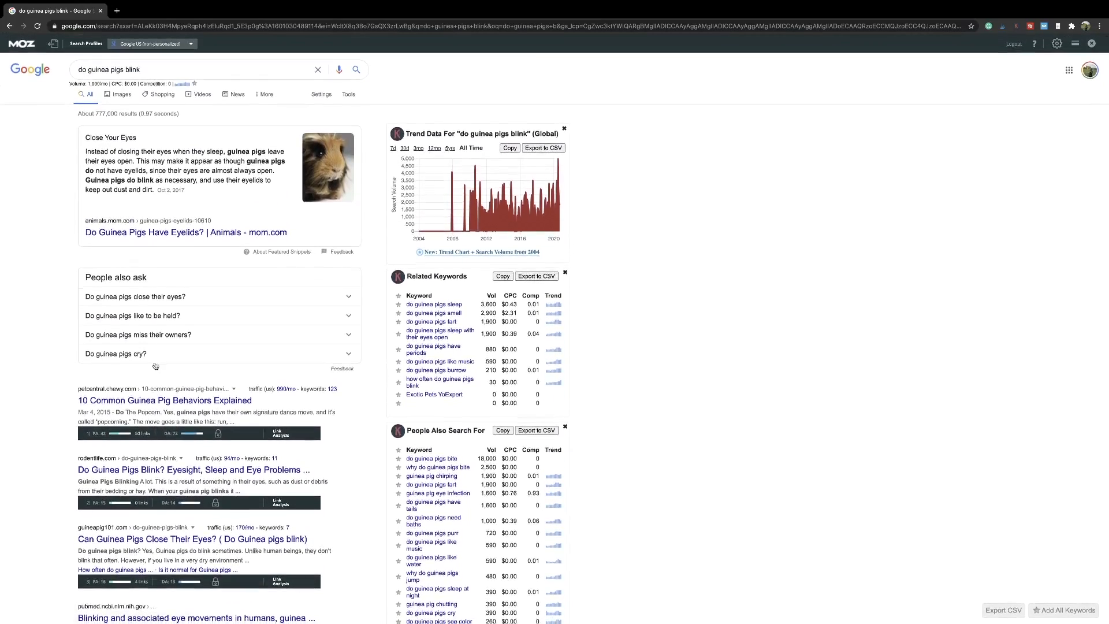
scroll(156, 366, down, 2)
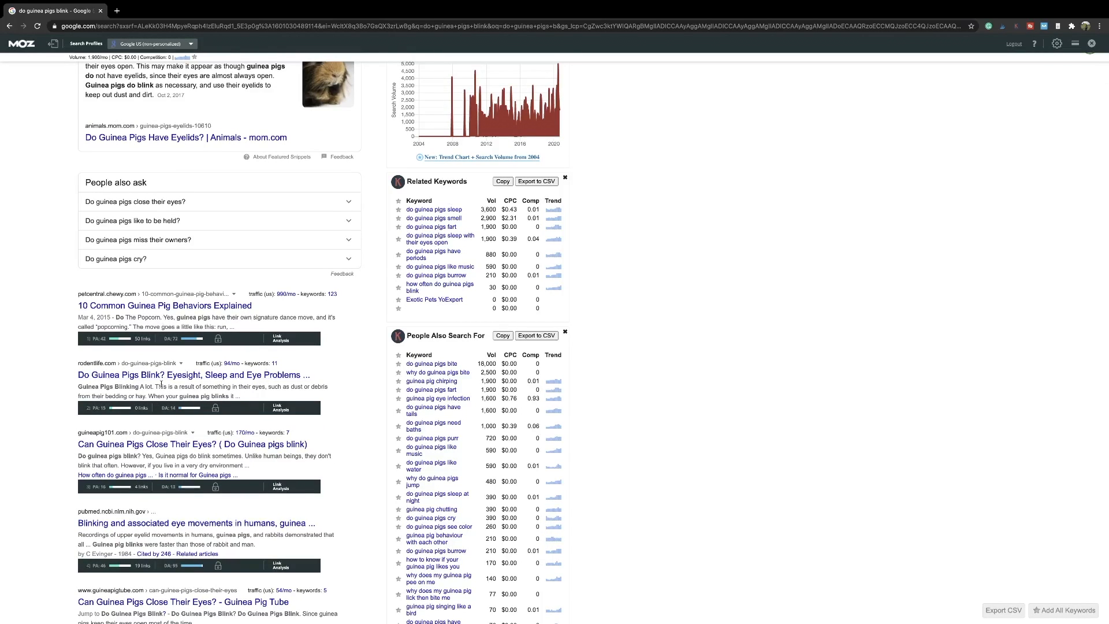
scroll(149, 191, up, 2)
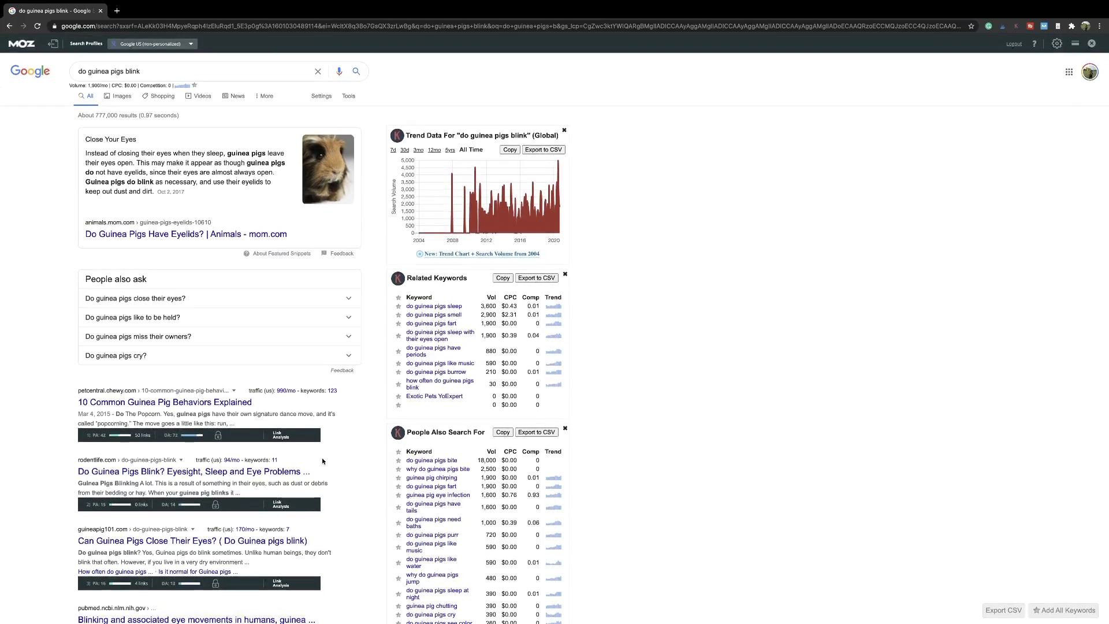
- Switch to the Word document and add the note ". GOOD ONE" after "do guinea pigs blink"
mouse_move(468, 609)
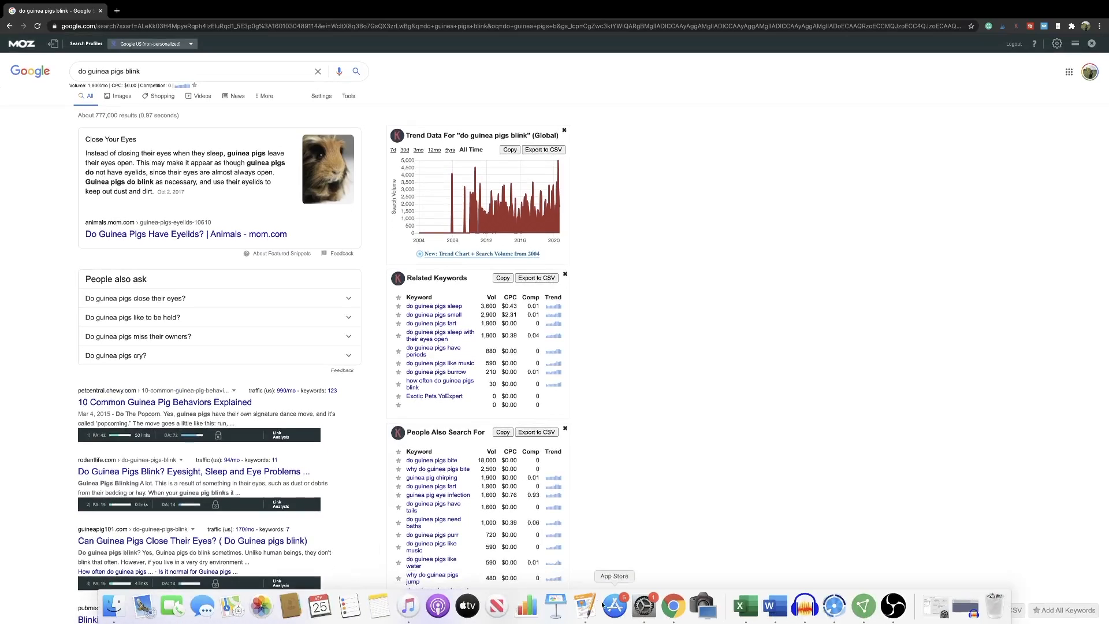
click(776, 606)
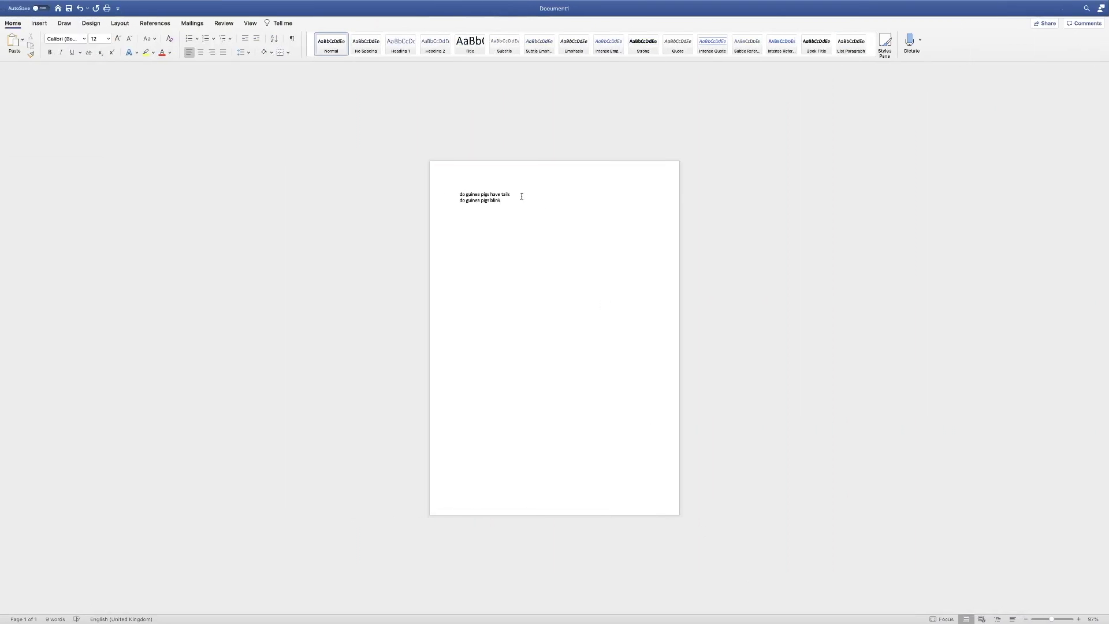
text(.  GOOD ONE)
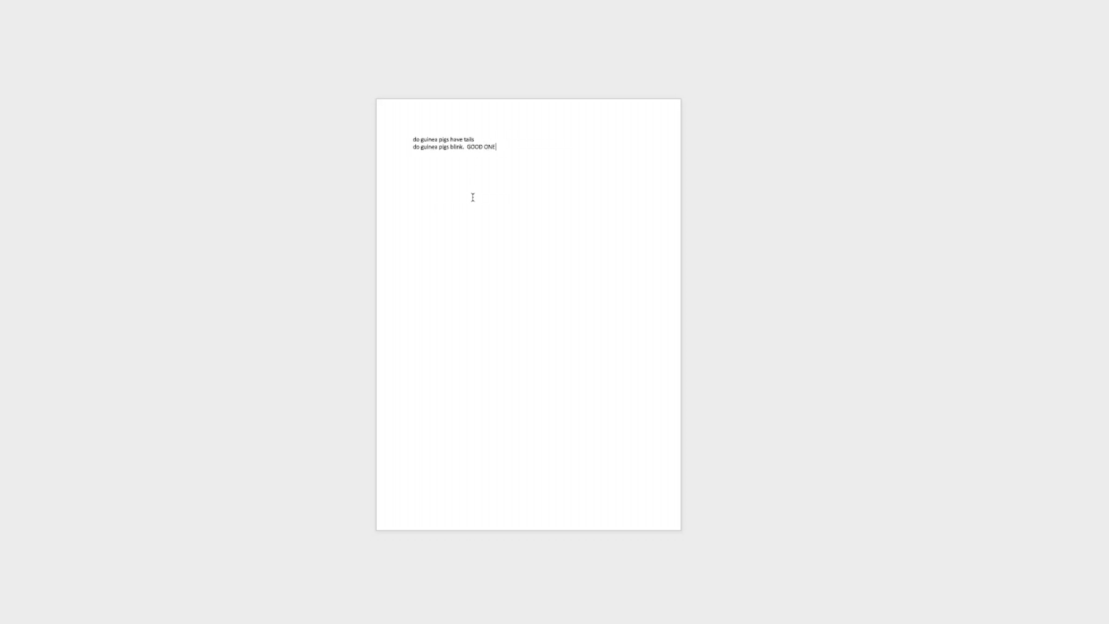
- In Chrome, enter "can guinea pigs eat", search for the suggested "can guinea pigs eat strawberries" and highlight its monthly search volume
mouse_move(494, 623)
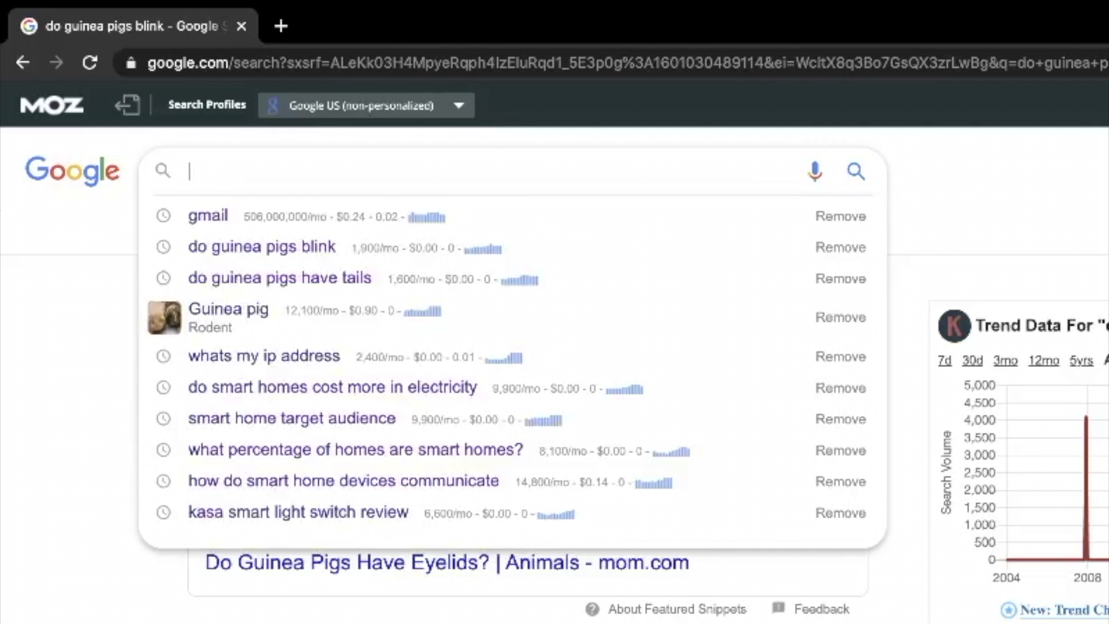
text(can guine)
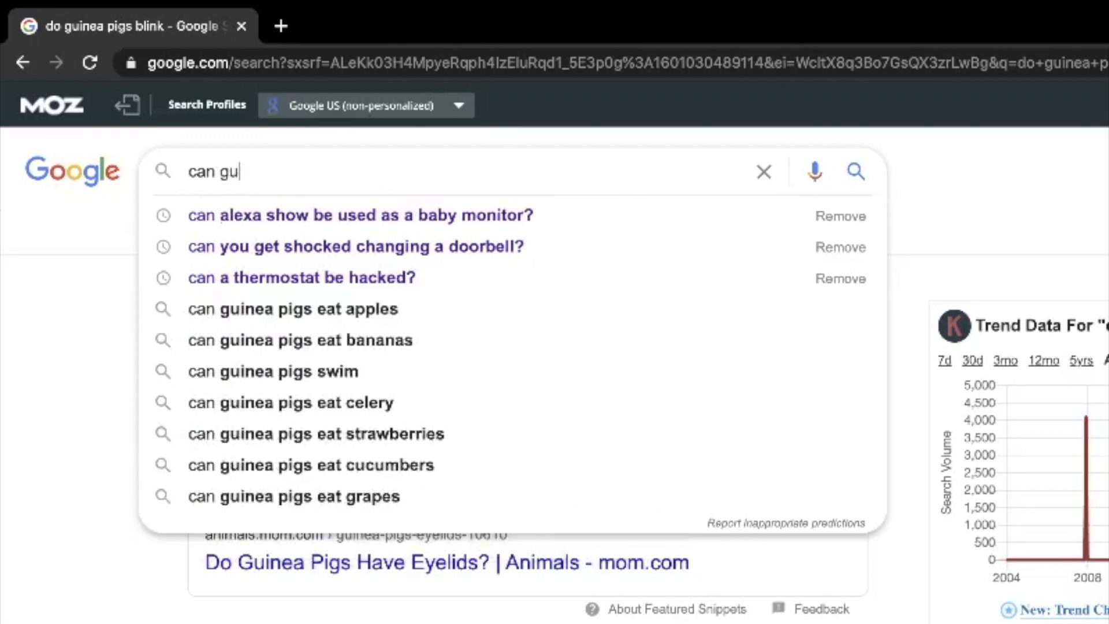
text(a pigs eat)
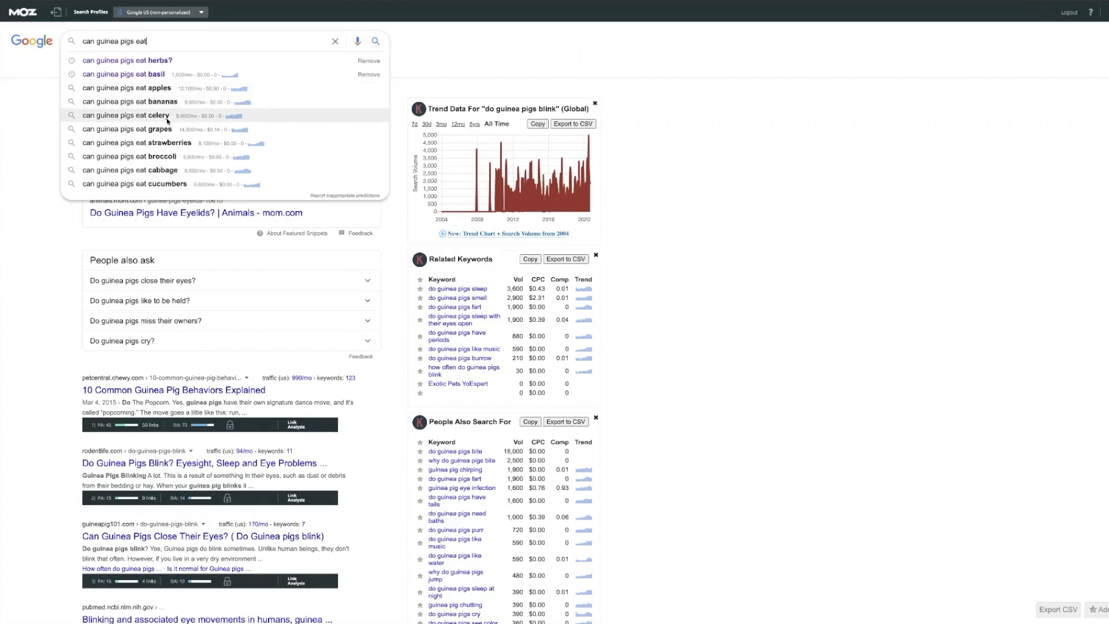
click(160, 146)
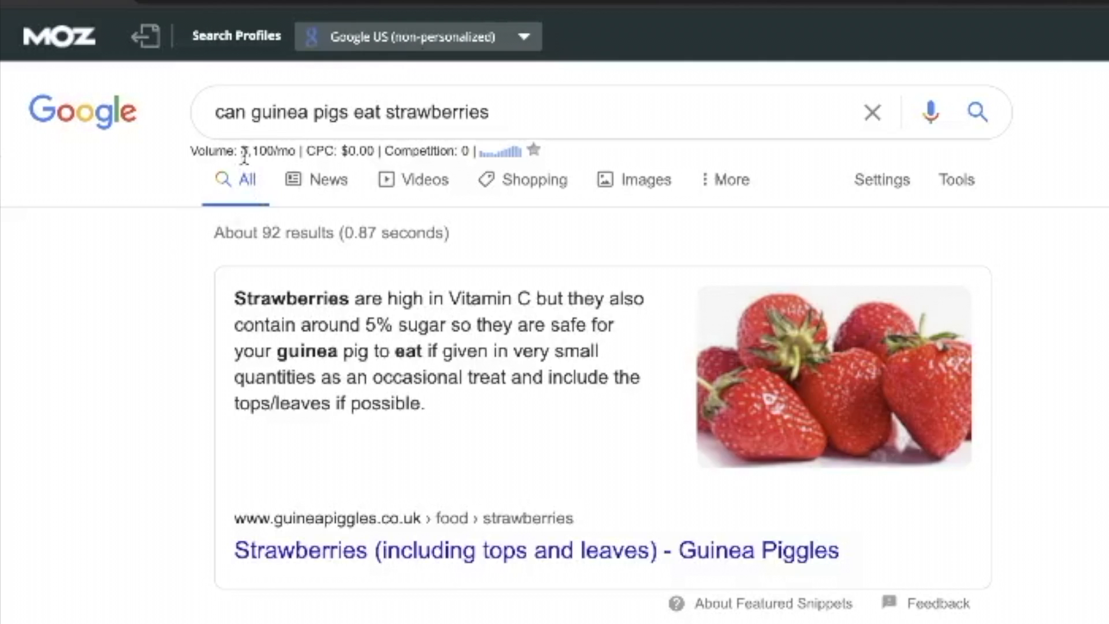
drag(242, 150, 298, 151)
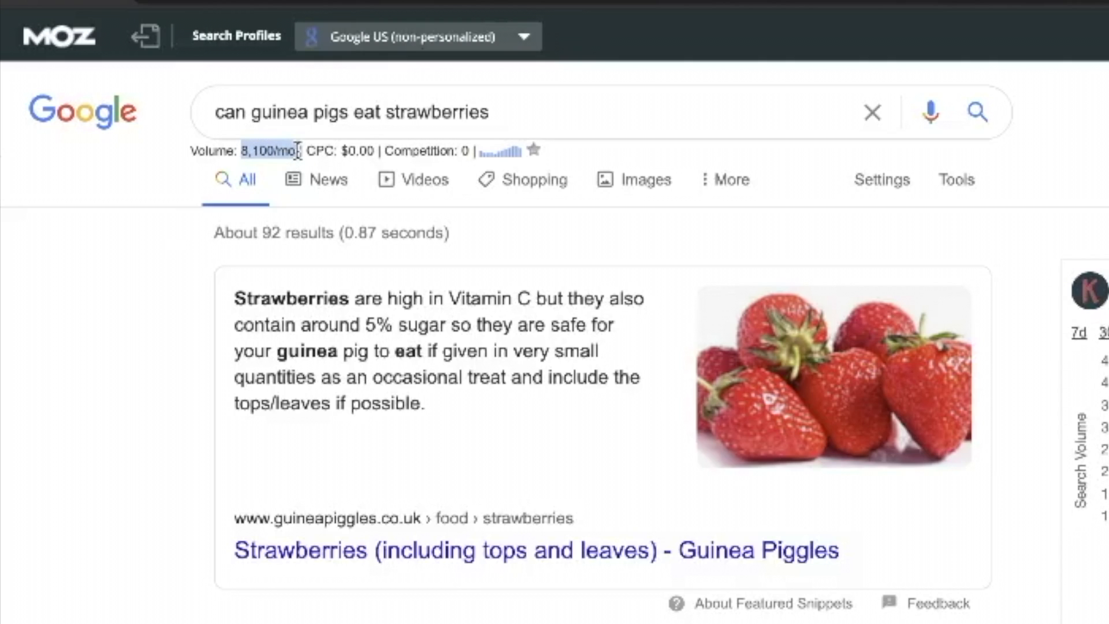
- Compare the strawberries query with the titles of the featured snippet and the first ranking pages
drag(508, 117, 209, 123)
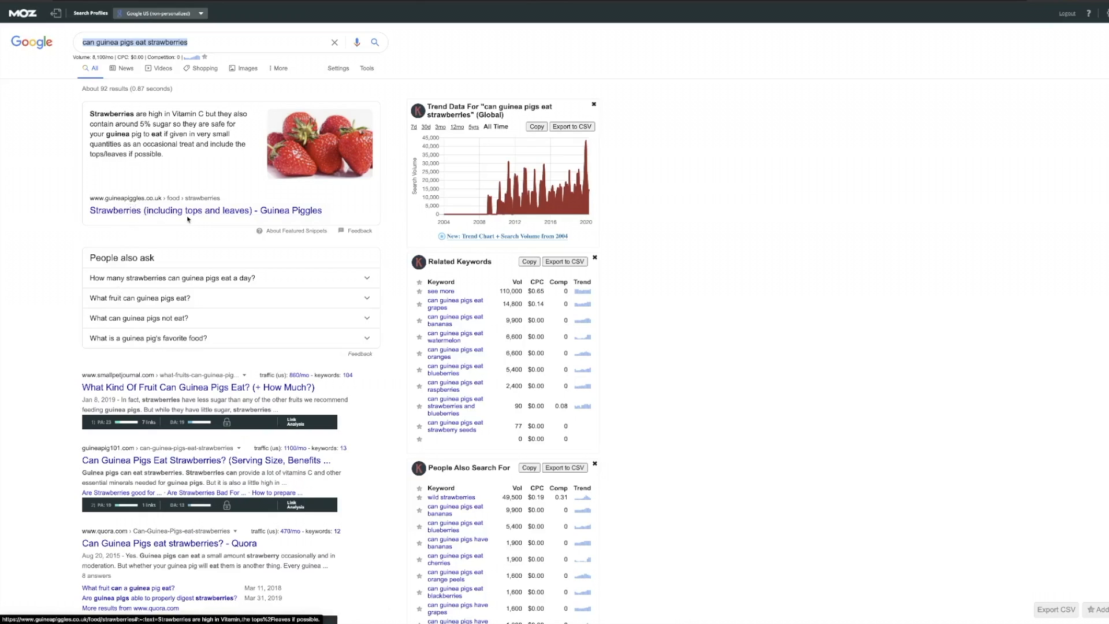
scroll(188, 213, down, 3)
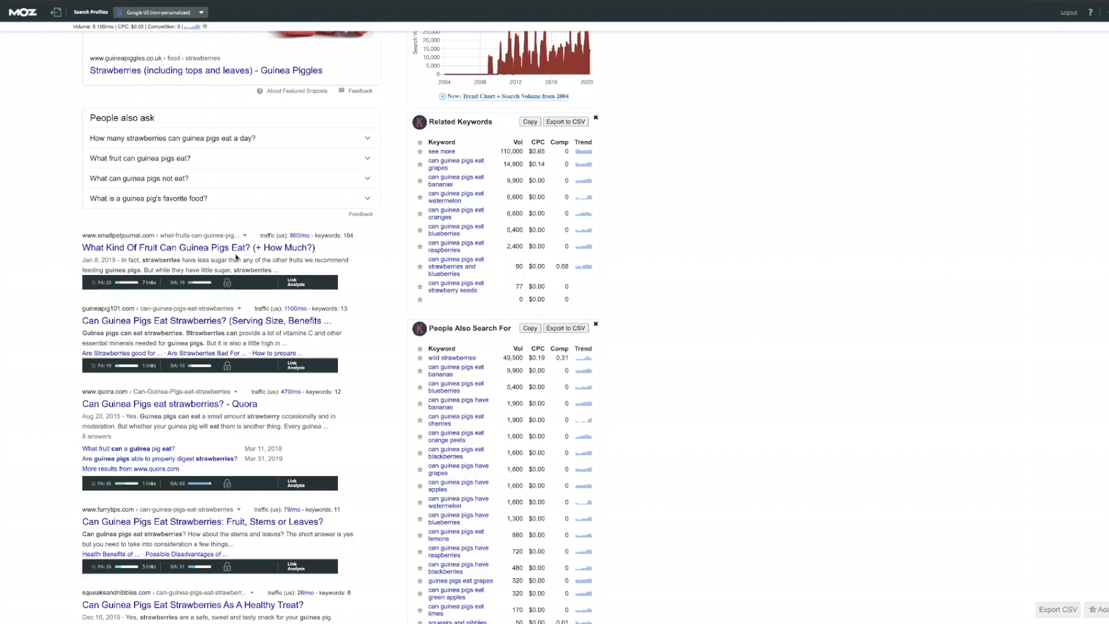
scroll(236, 258, up, 3)
drag(189, 42, 119, 42)
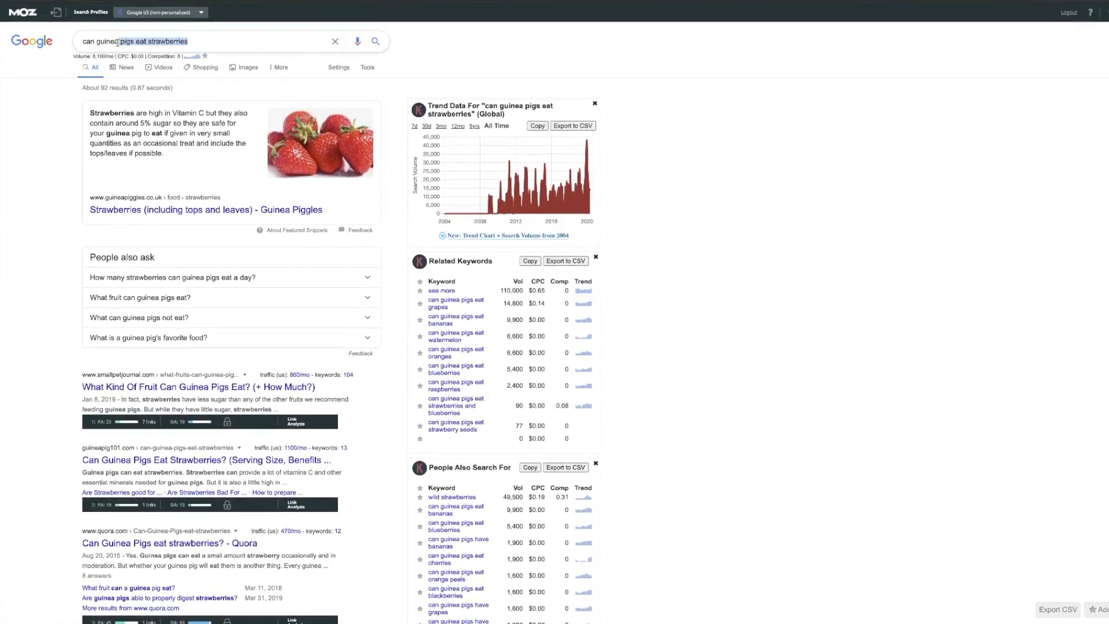
click(30, 116)
- Examine the domain authority, link counts and titles of the pages ranking for the strawberries query, from smallpetjournal.com to wereallaboutpets.com
scroll(184, 359, down, 3)
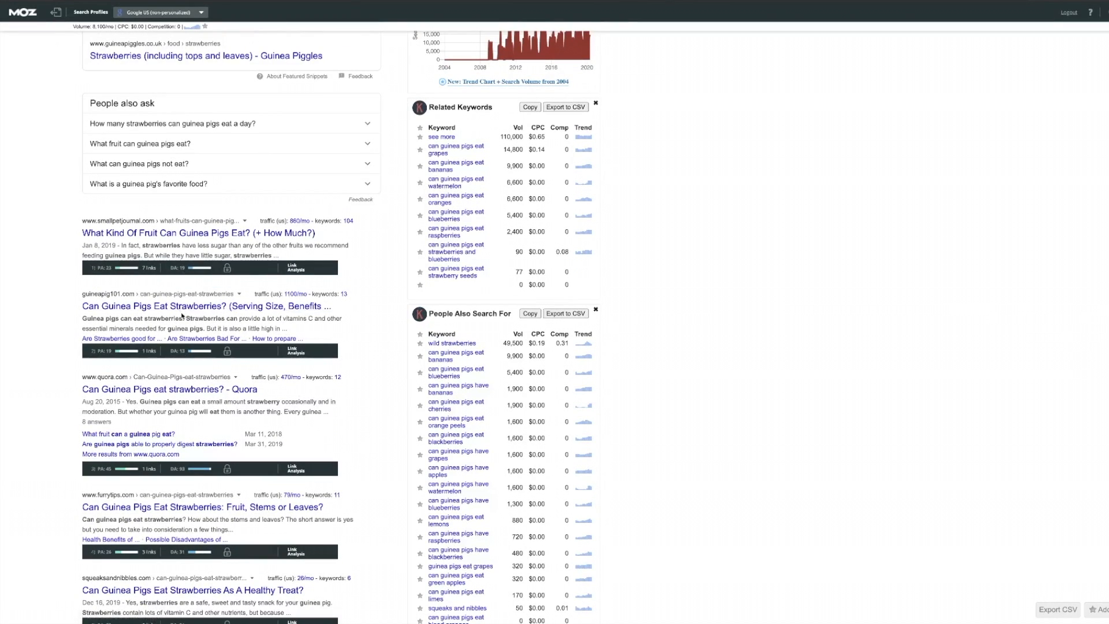
scroll(144, 279, down, 1)
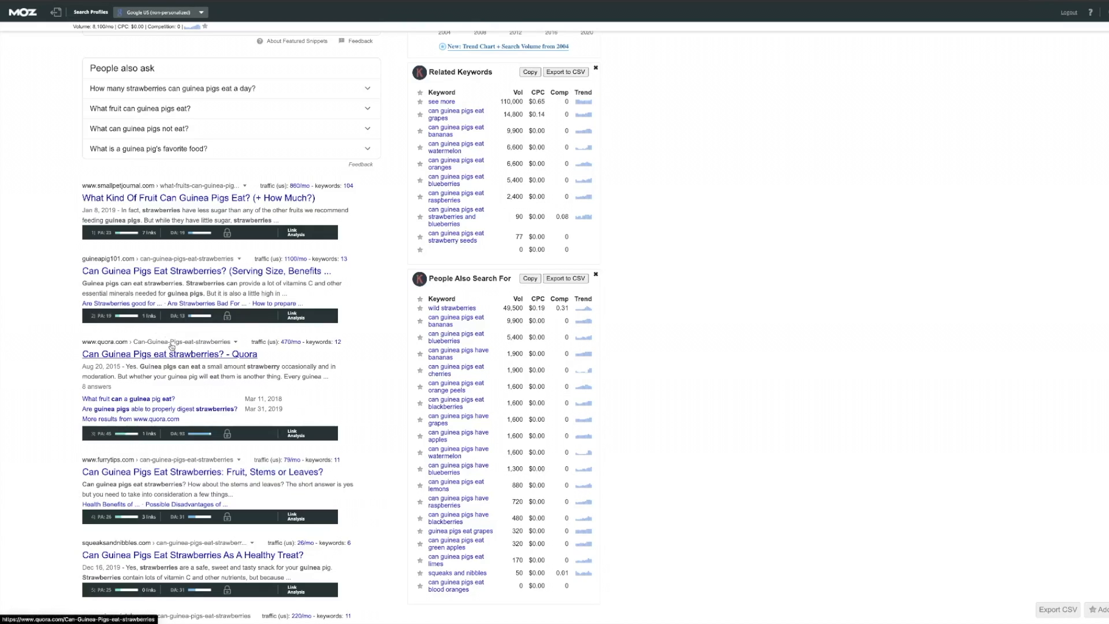
scroll(168, 334, down, 3)
scroll(174, 331, down, 1)
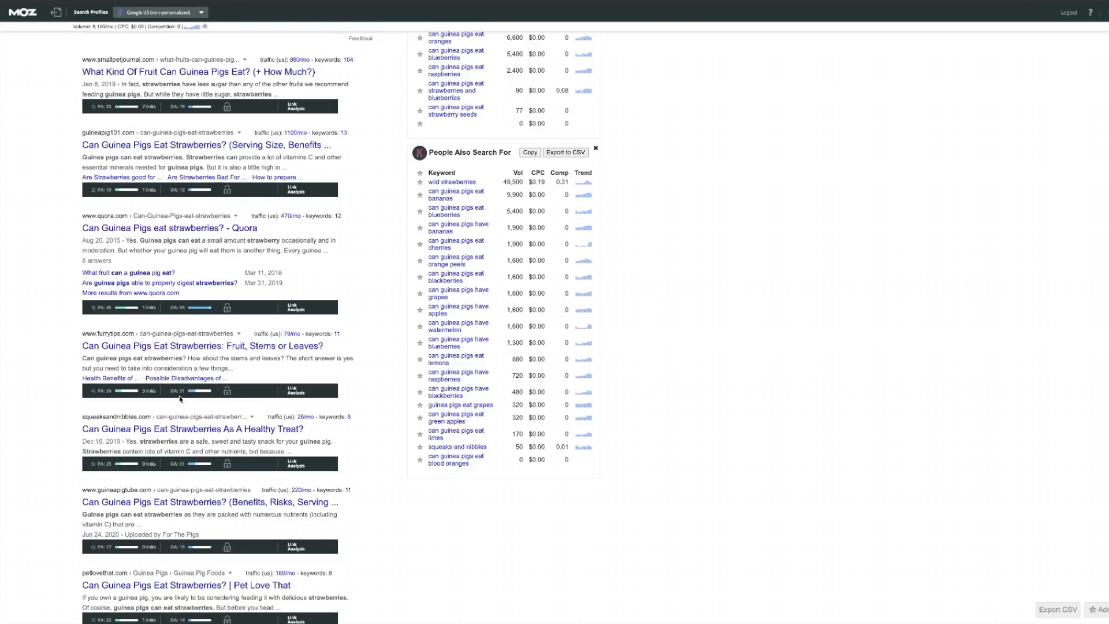
scroll(179, 398, down, 1)
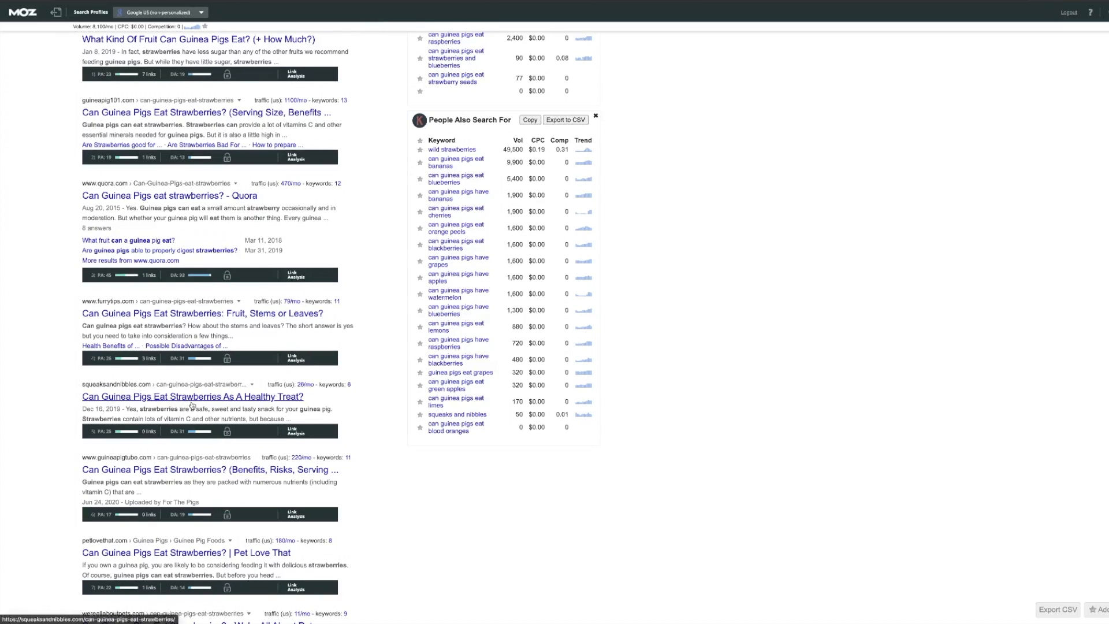
scroll(182, 405, down, 1)
scroll(181, 398, down, 1)
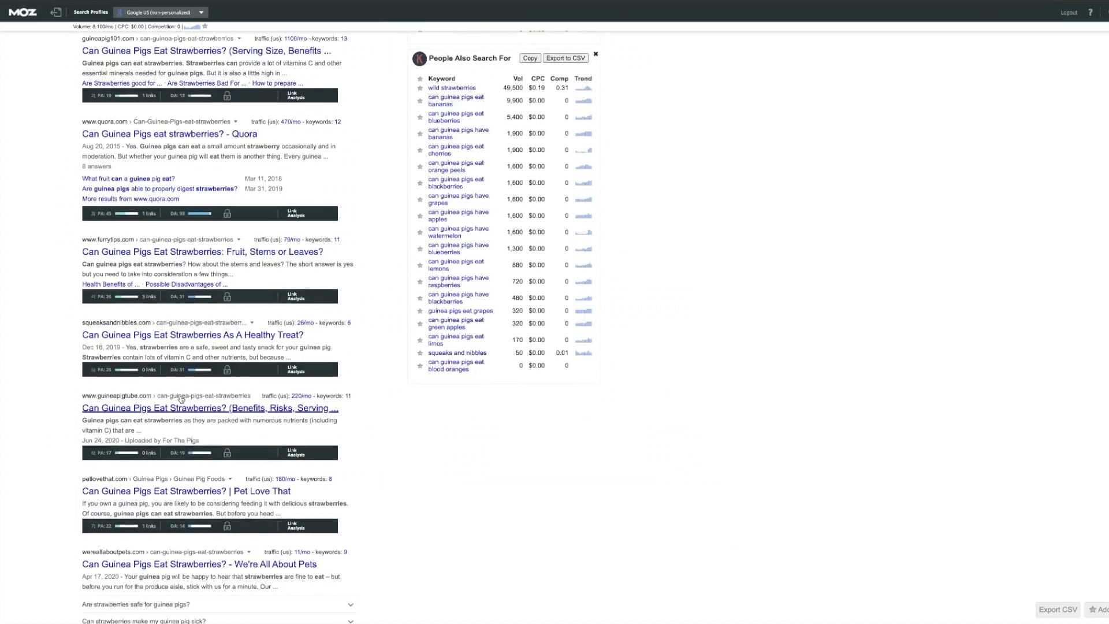
scroll(167, 401, down, 1)
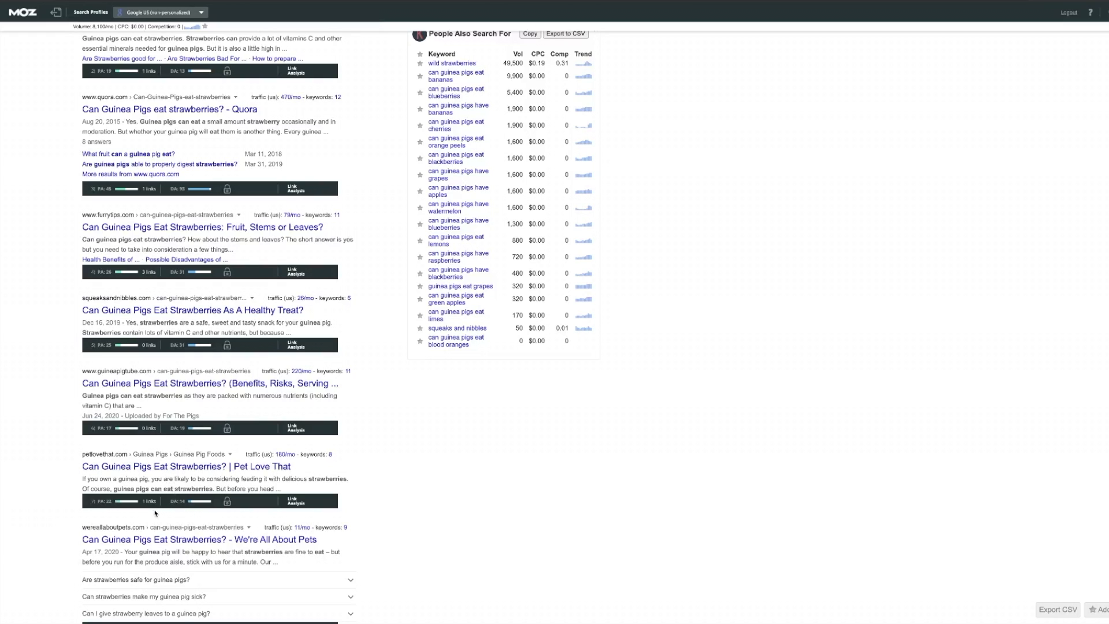
scroll(150, 511, up, 10)
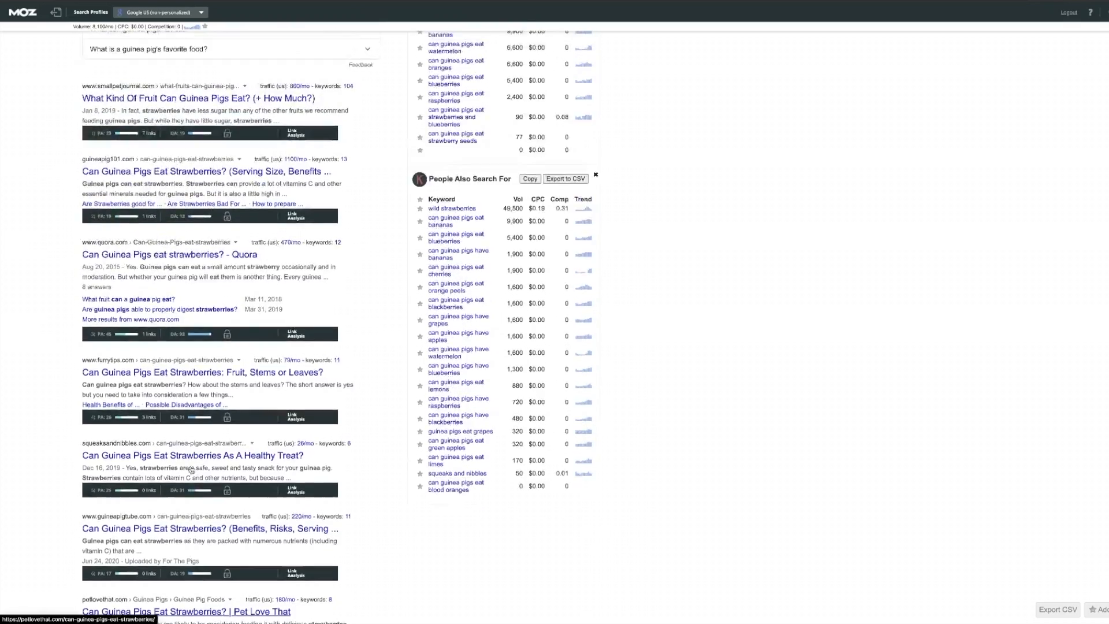
scroll(214, 331, down, 20)
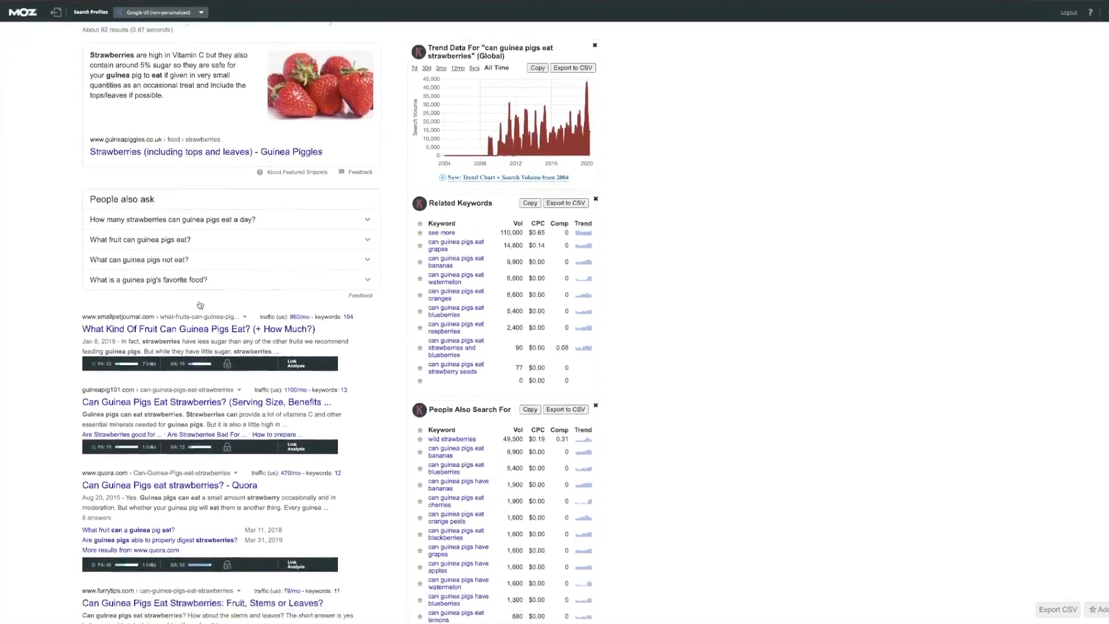
- Recheck the titles and domain authority of the pages ranking for the strawberries query, and highlight the query's monthly search volume
scroll(199, 305, down, 3)
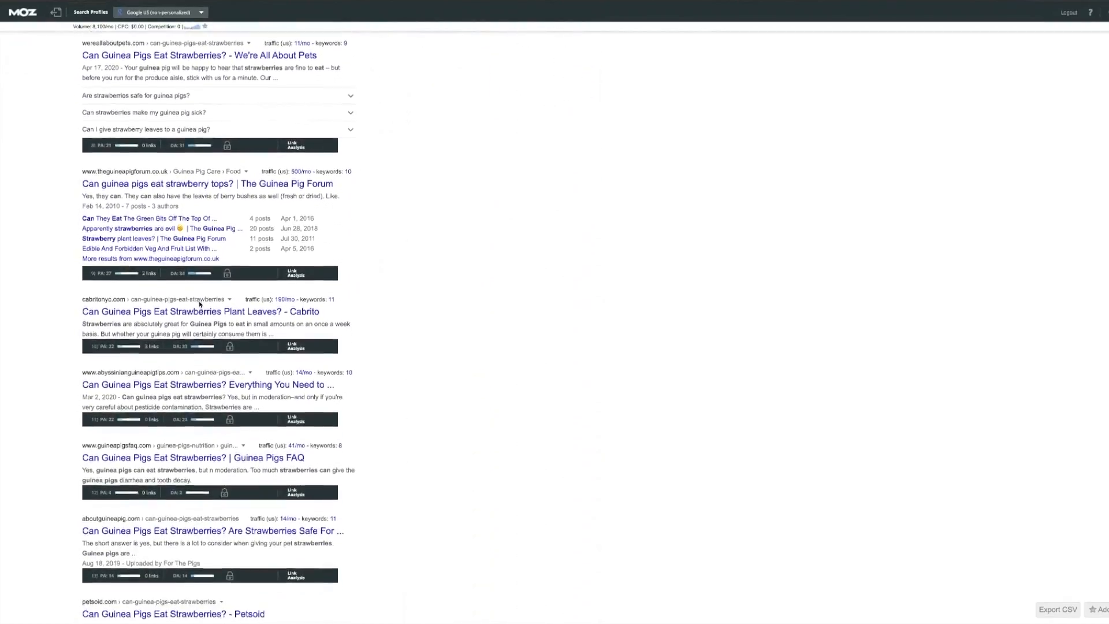
scroll(199, 301, up, 4)
scroll(199, 301, up, 20)
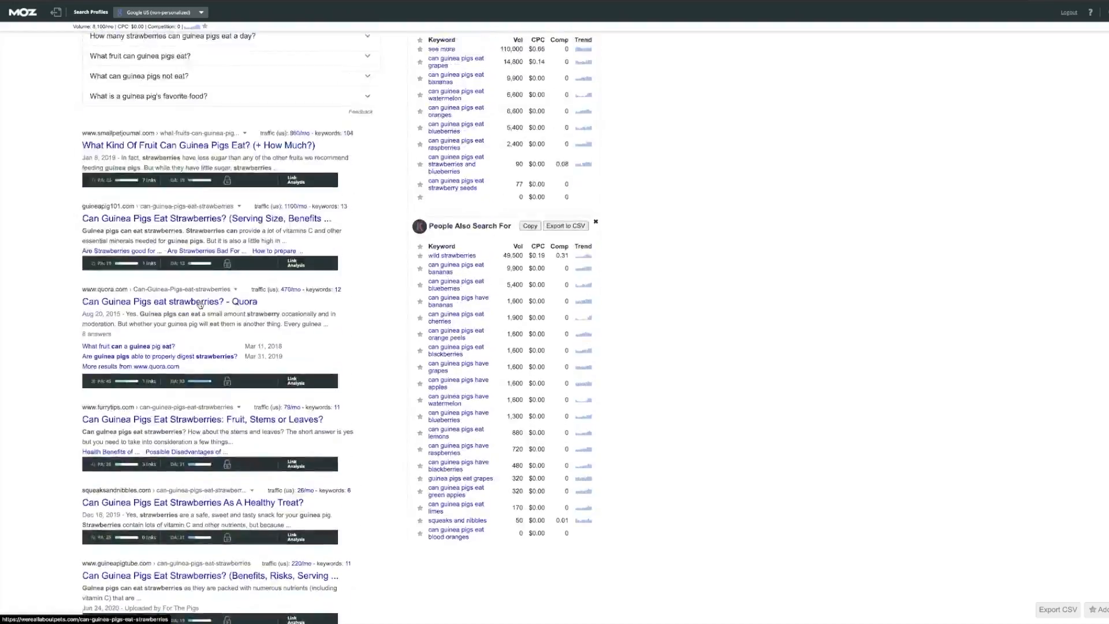
scroll(192, 224, down, 3)
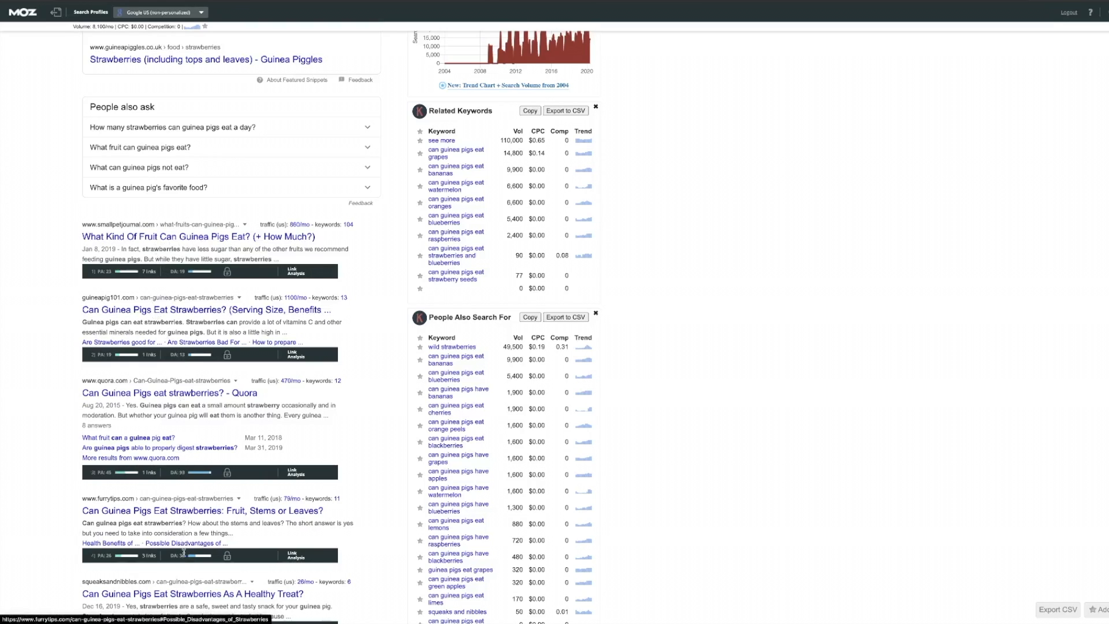
scroll(183, 539, down, 2)
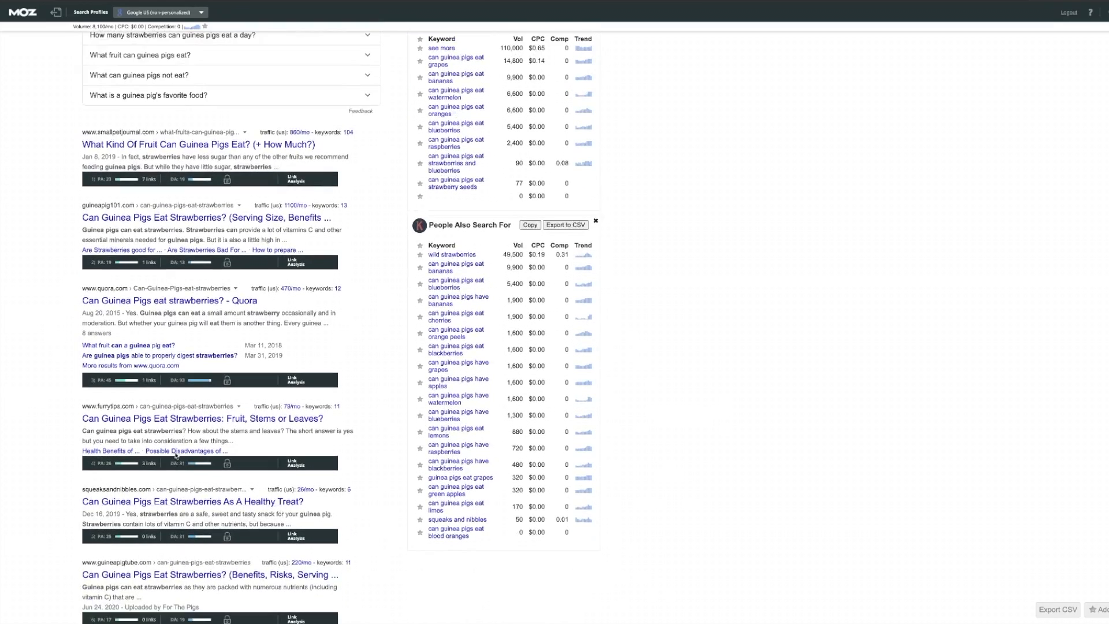
scroll(175, 459, up, 3)
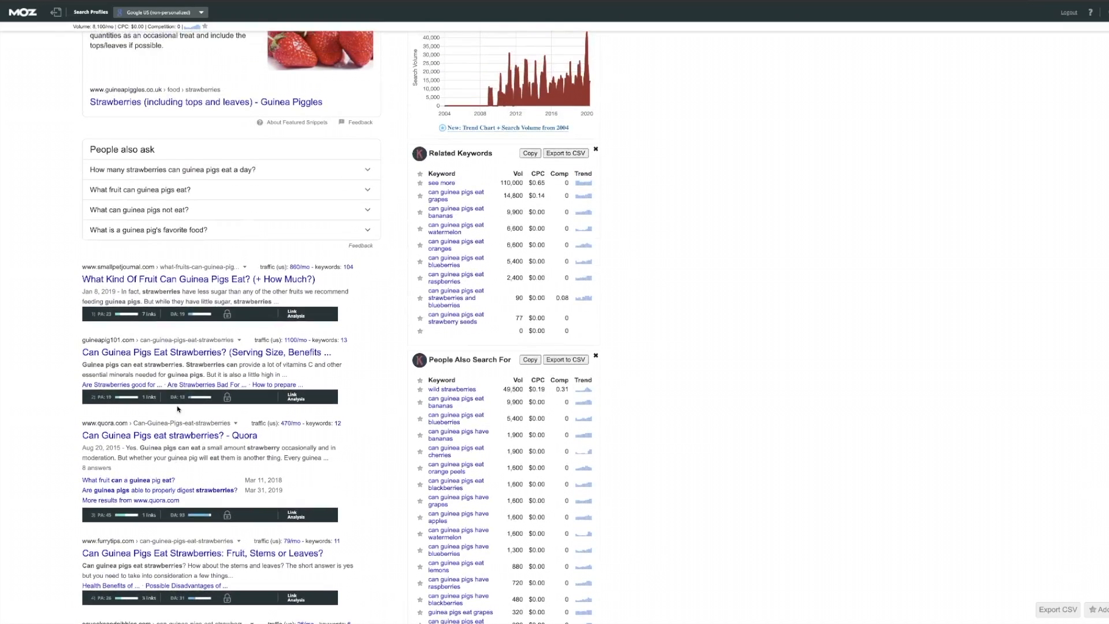
scroll(200, 360, up, 1)
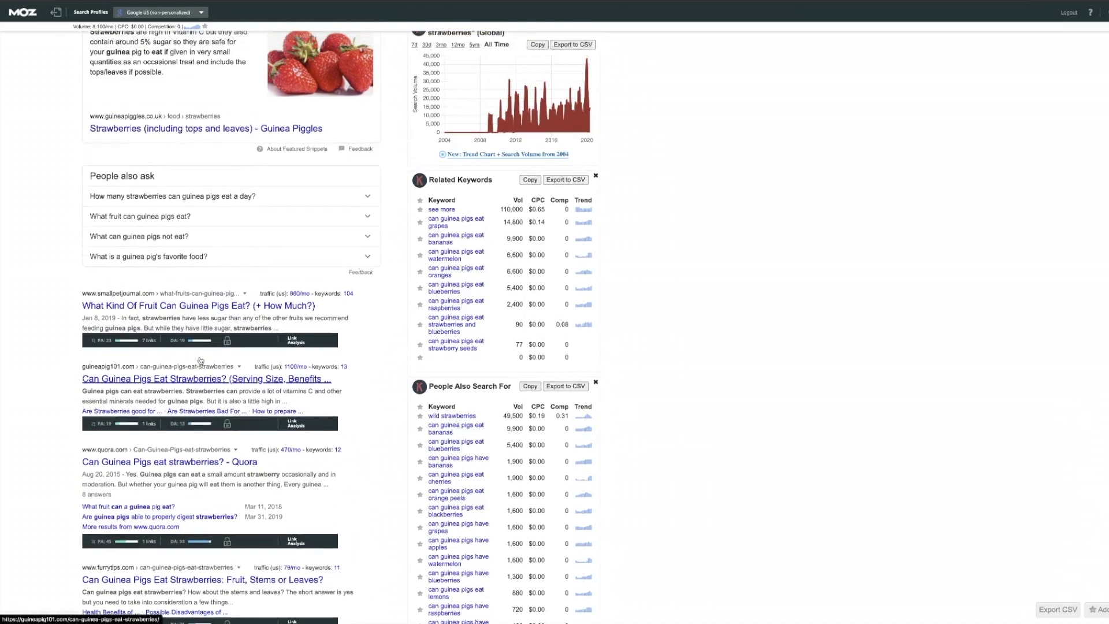
scroll(200, 361, up, 3)
drag(92, 55, 115, 56)
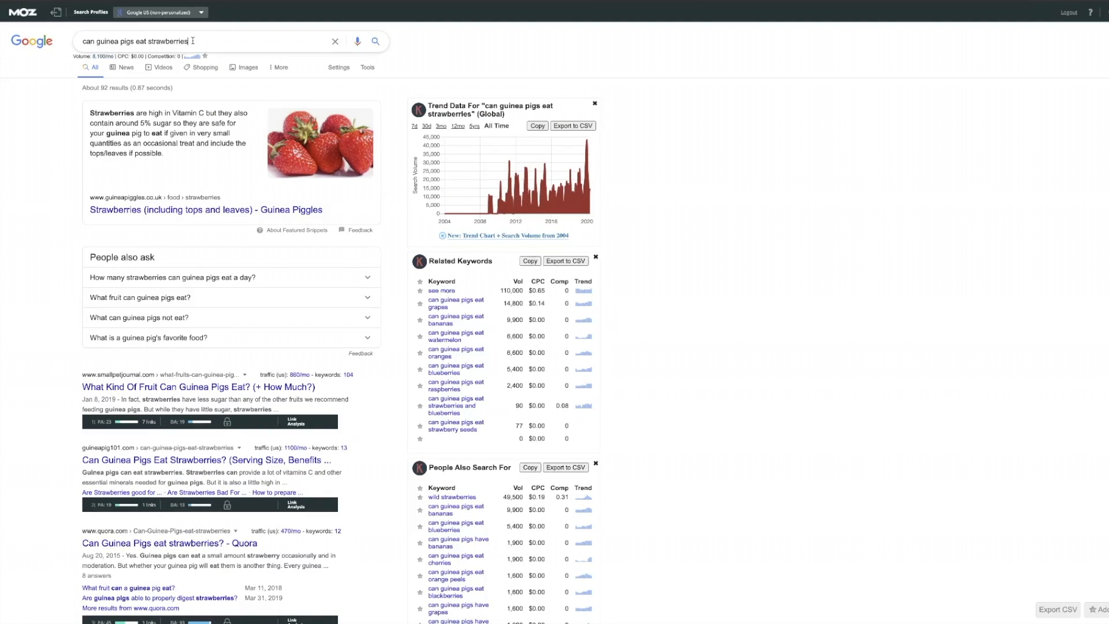
- Copy the query "can guinea pigs eat strawberries" into the keyword list in Word and add the note ". good" after it
triple_click(114, 35)
right_click(104, 42)
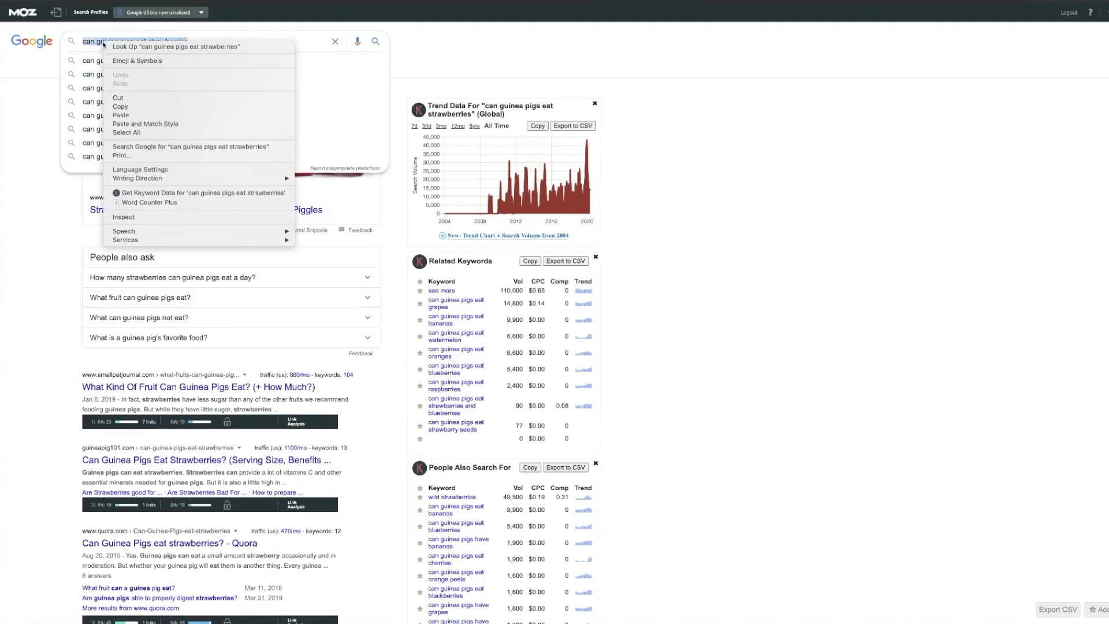
click(131, 107)
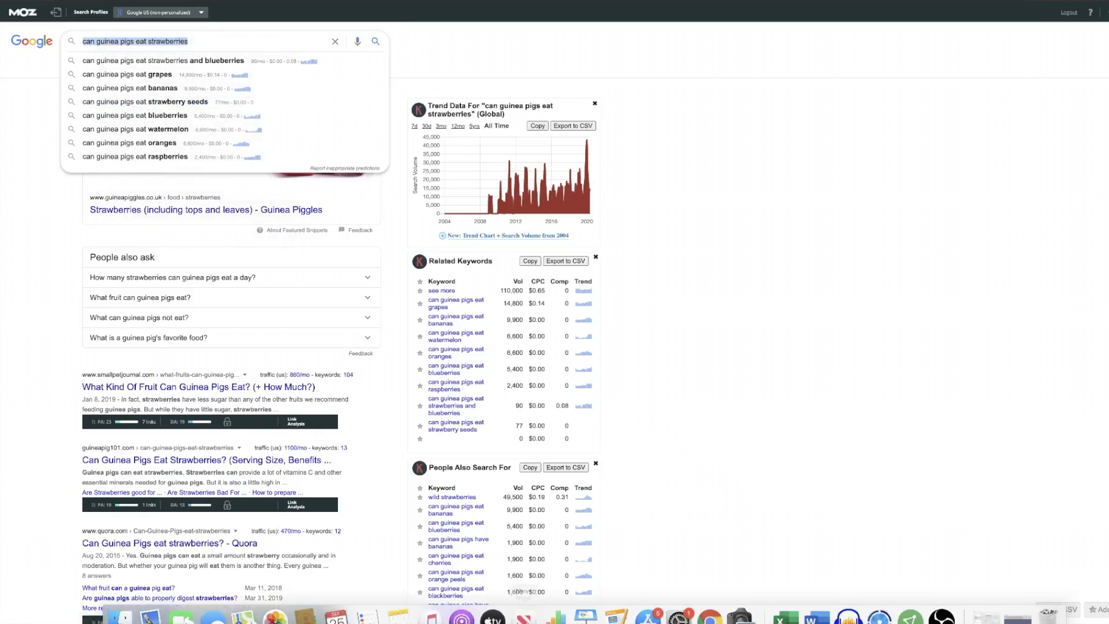
click(817, 605)
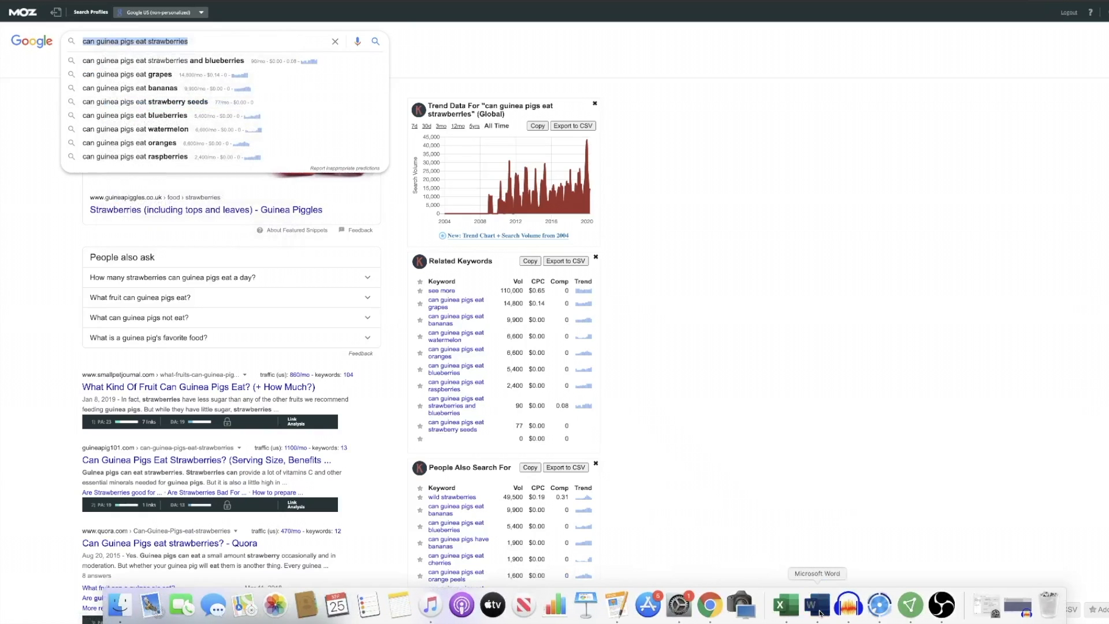
key(super+v)
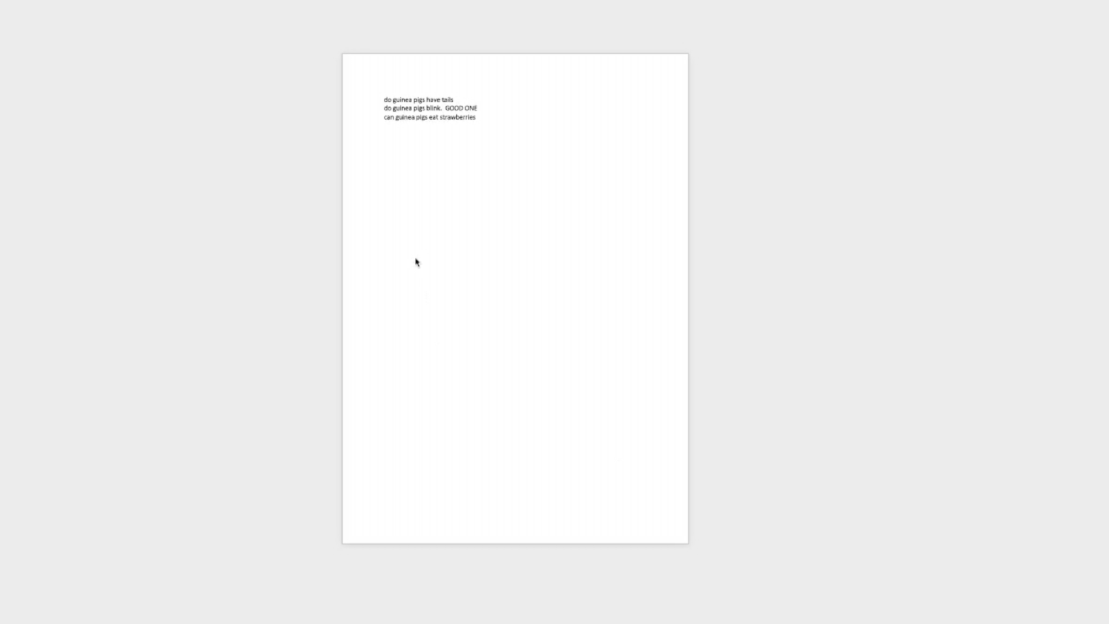
text(.  good)
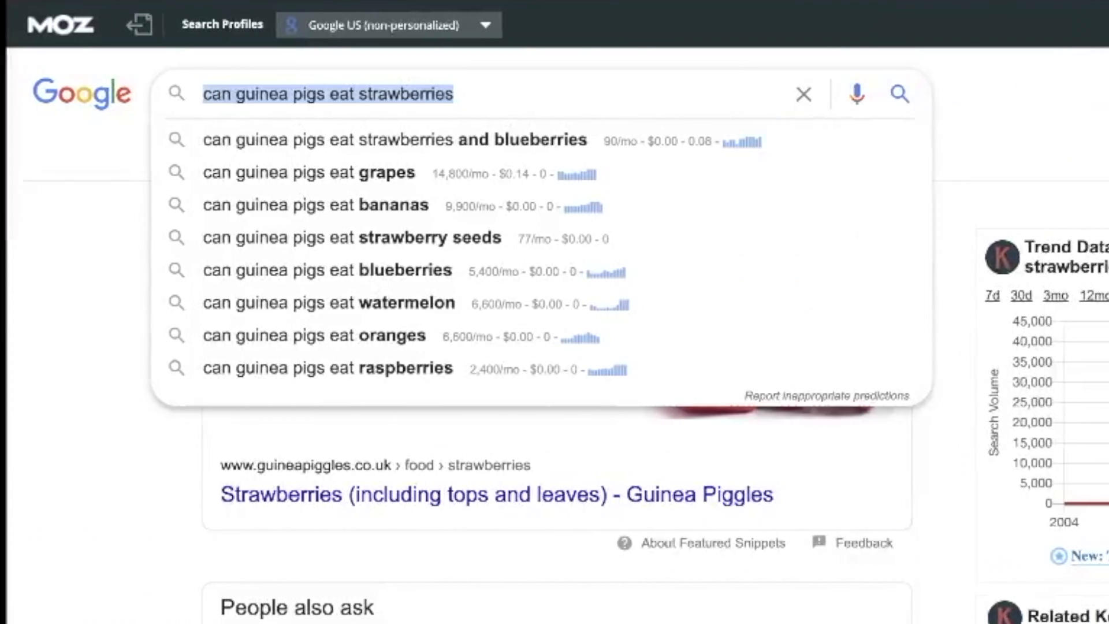
- In Chrome, replace the Google query with "guinea fighting", run the search and look over the first results
click(798, 94)
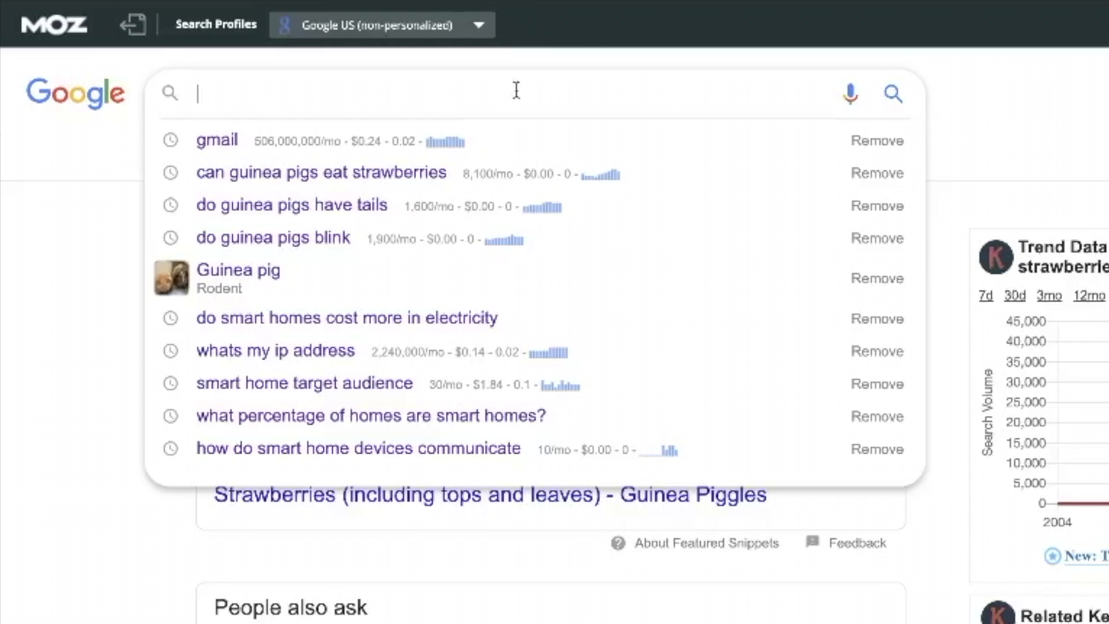
text(guinea )
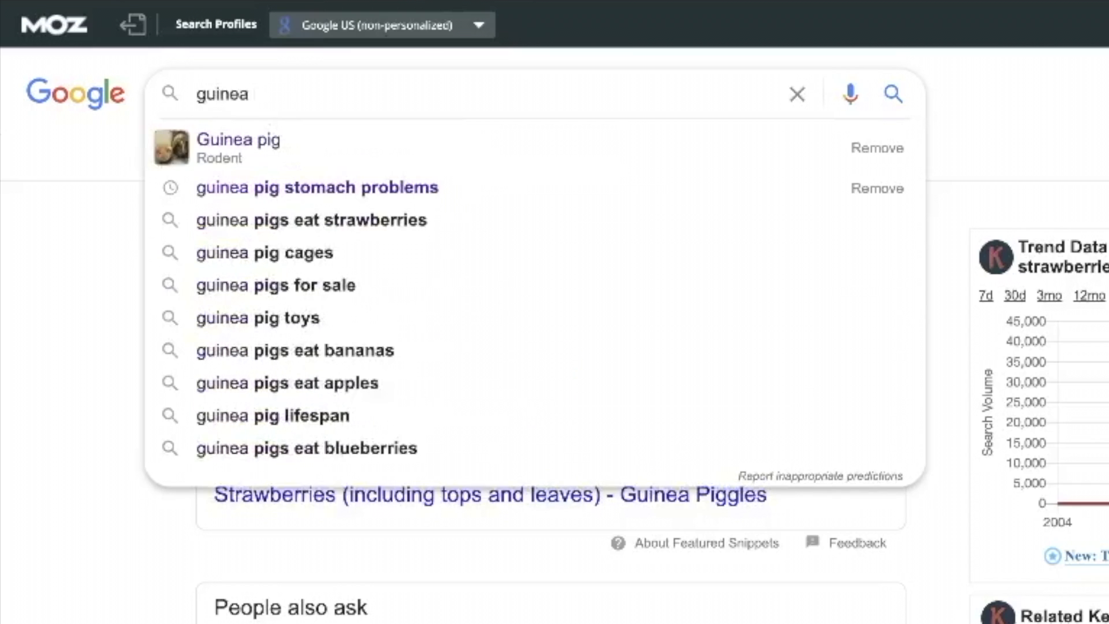
text(fighting)
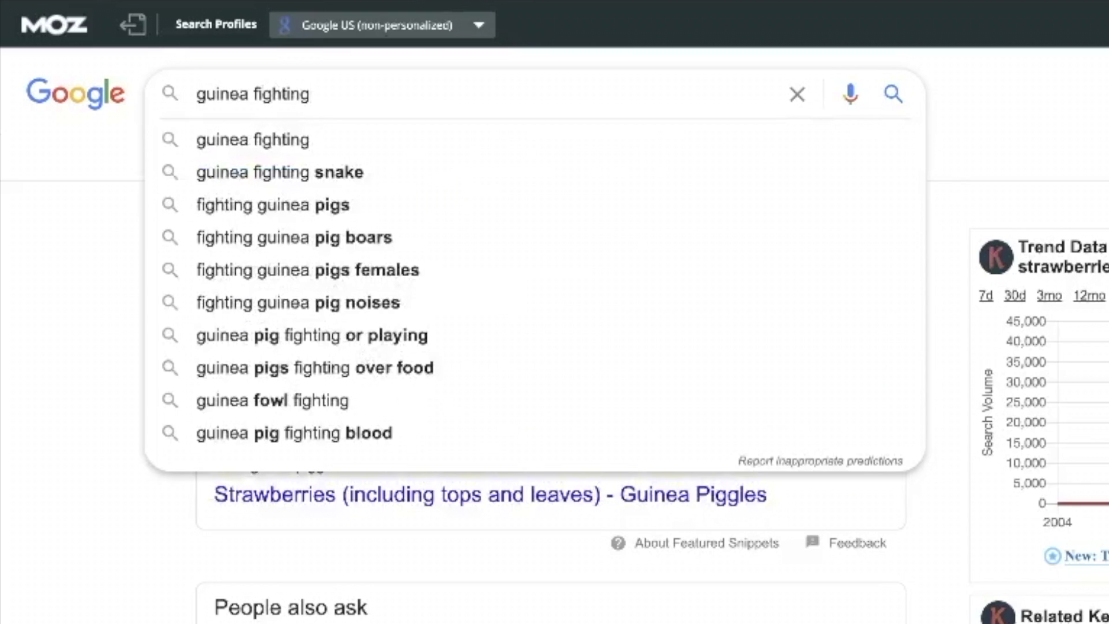
key(Return)
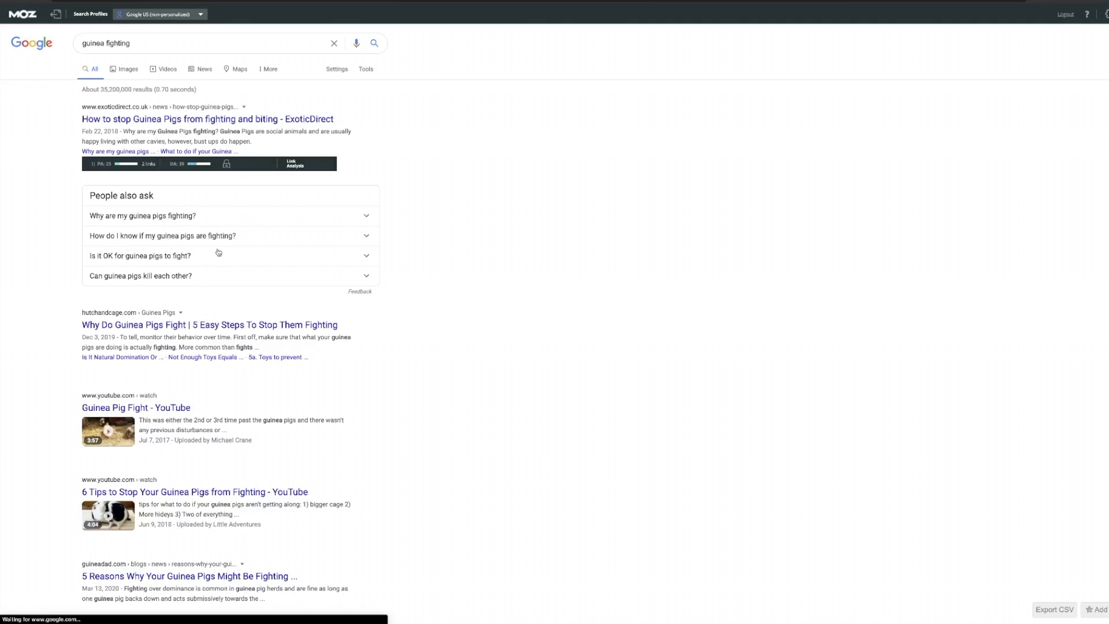
scroll(165, 285, down, 1)
scroll(165, 283, up, 1)
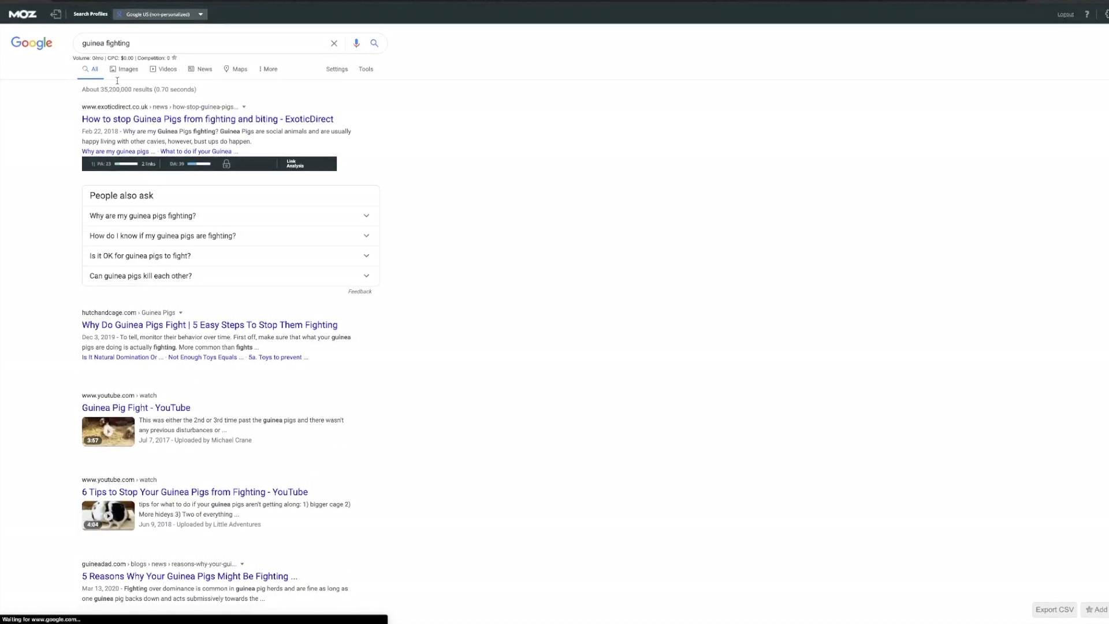
- Search for "stop guinea fighting" and review the ranking pages' titles and authority along with the related keyword volumes
click(94, 44)
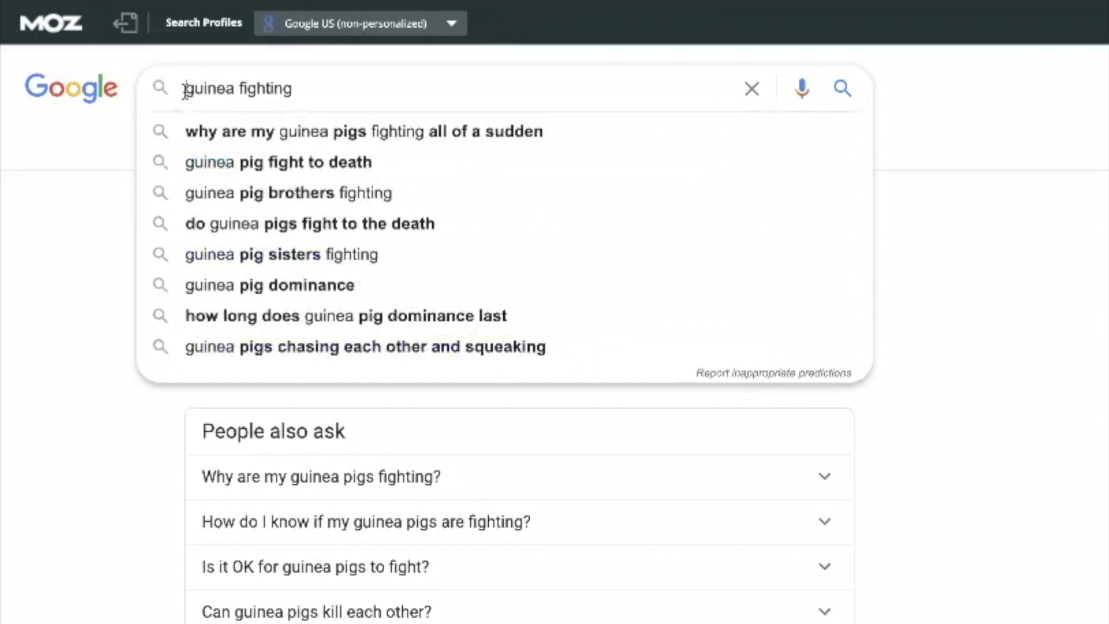
text(stop)
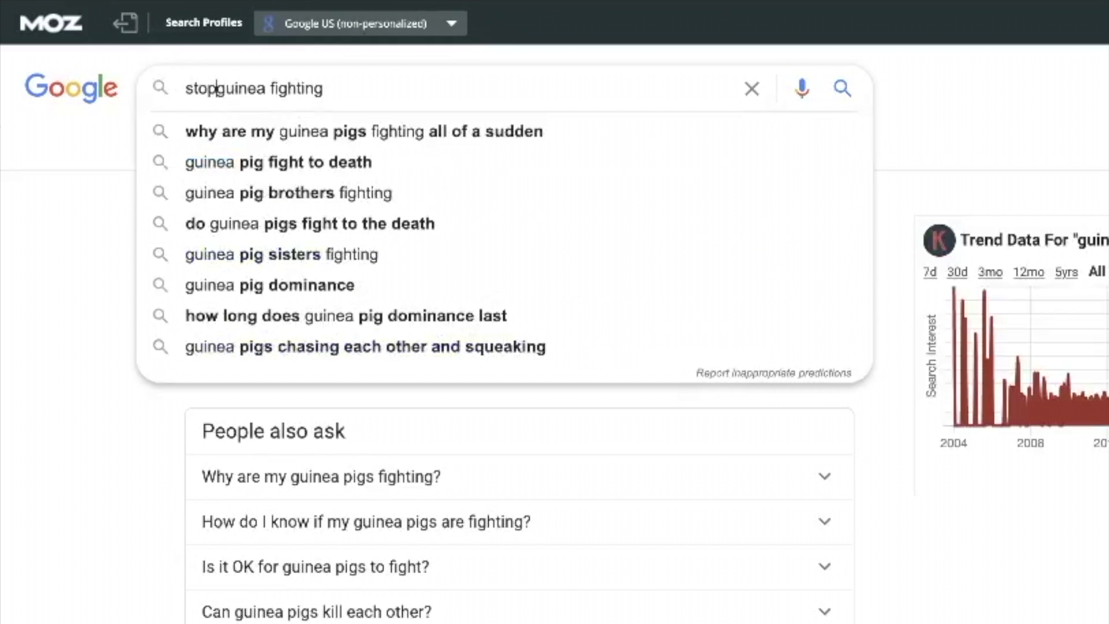
key(Return)
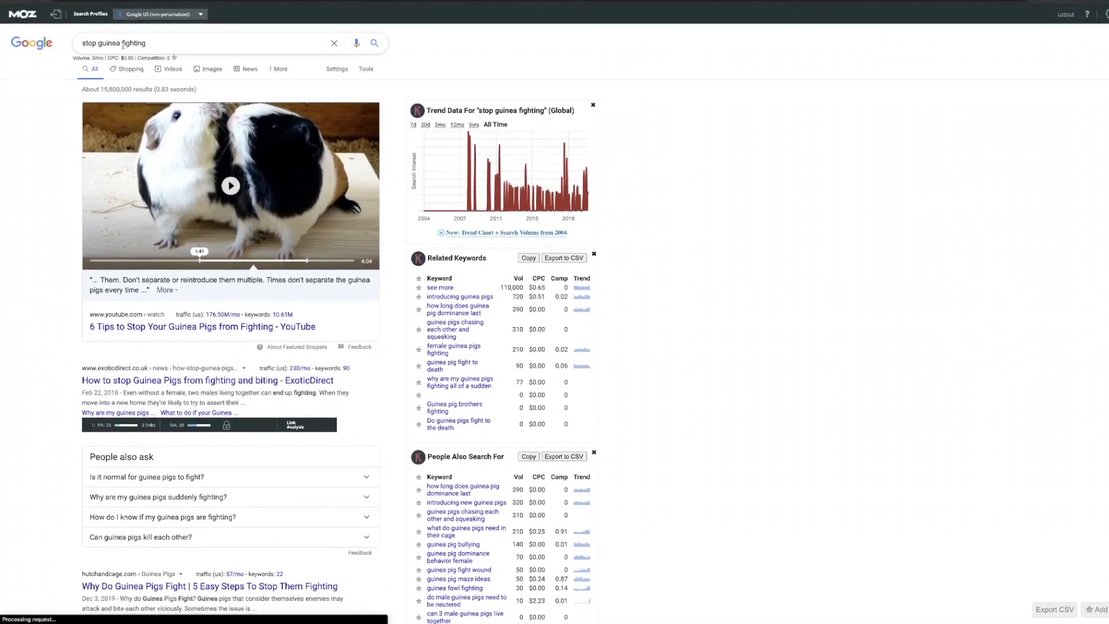
scroll(151, 226, down, 3)
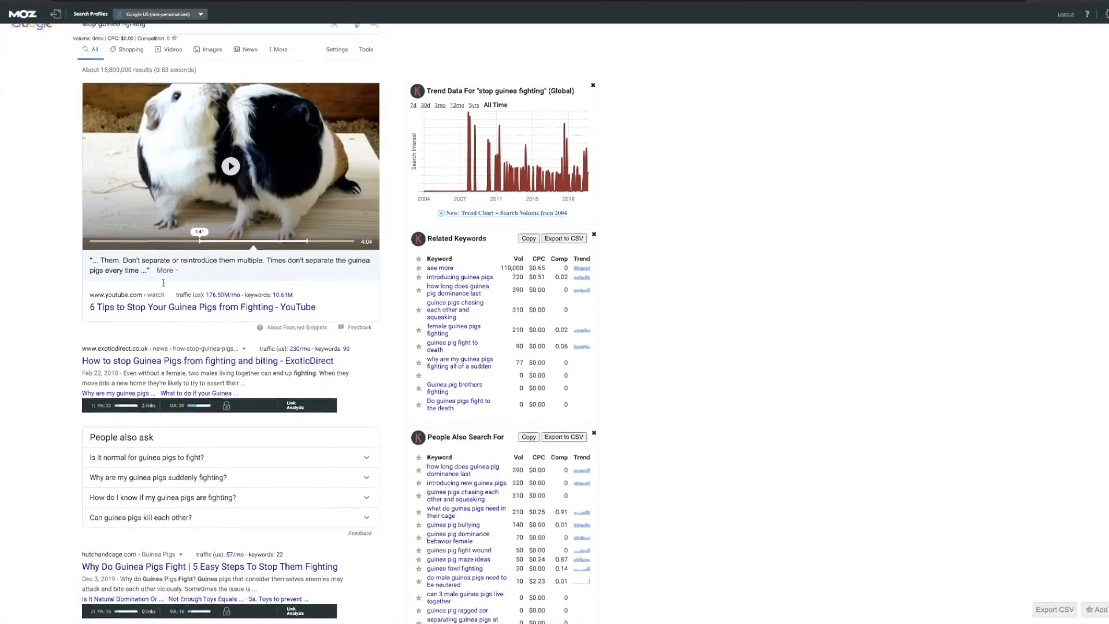
scroll(164, 285, down, 5)
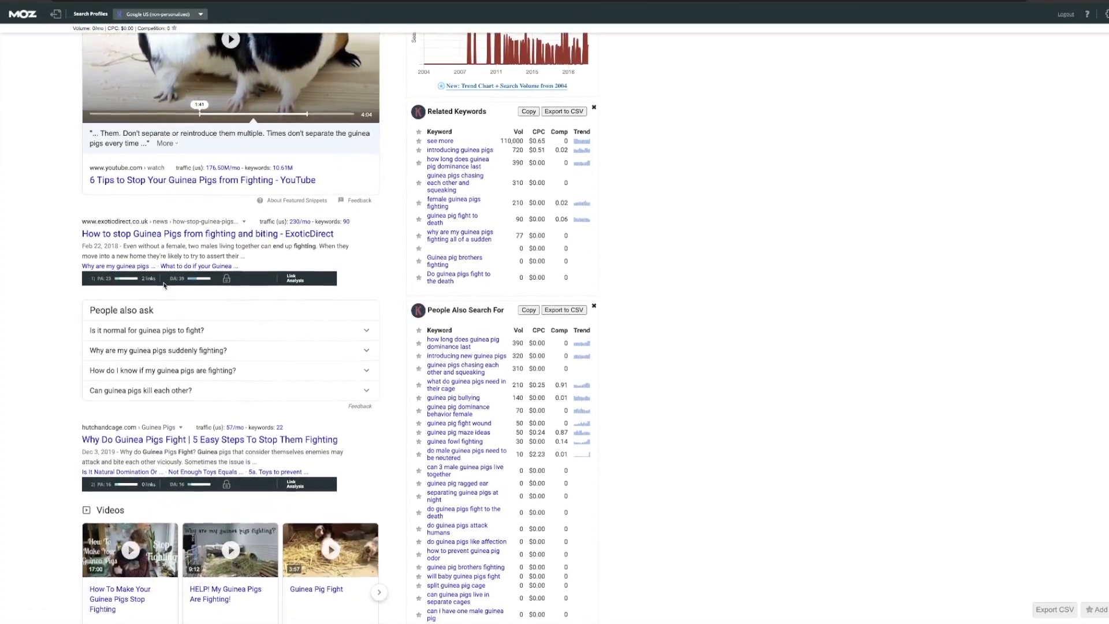
scroll(164, 285, up, 8)
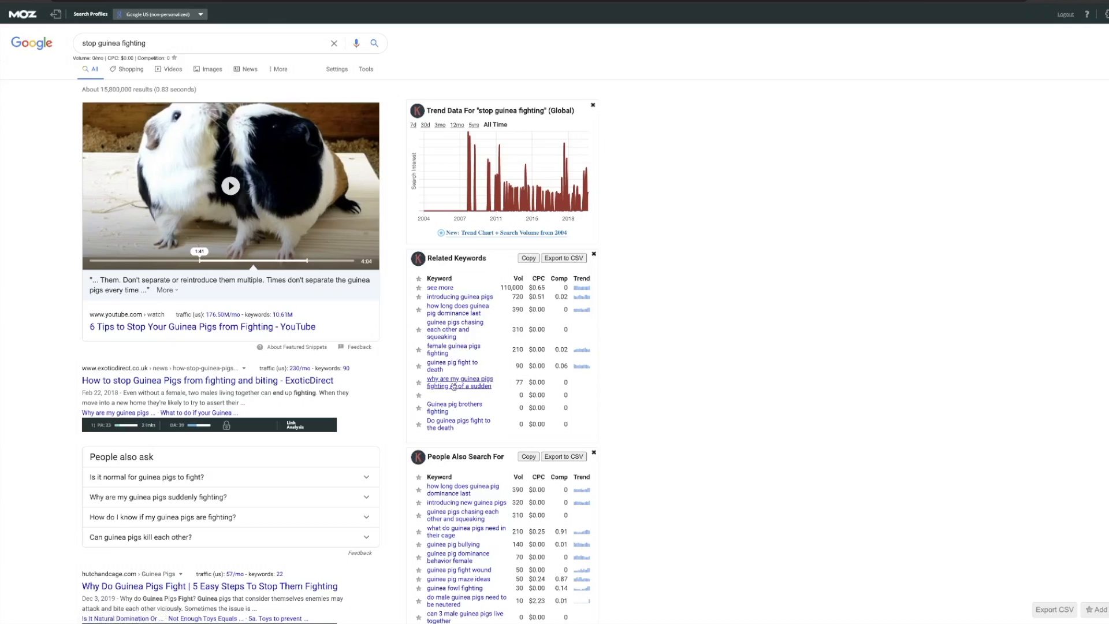
scroll(457, 386, down, 1)
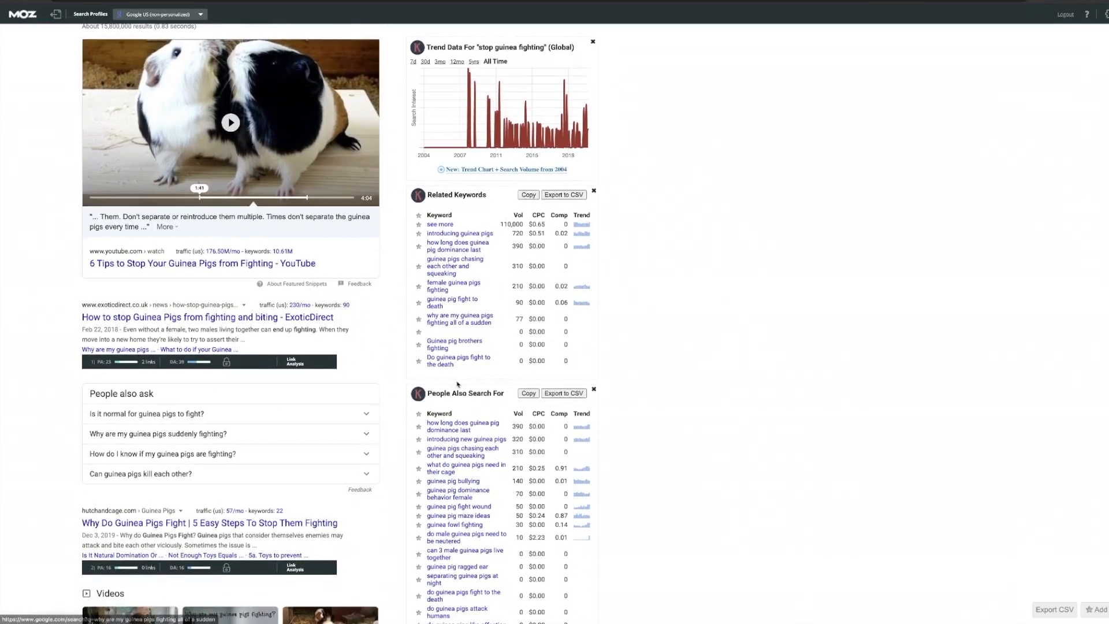
scroll(447, 368, up, 1)
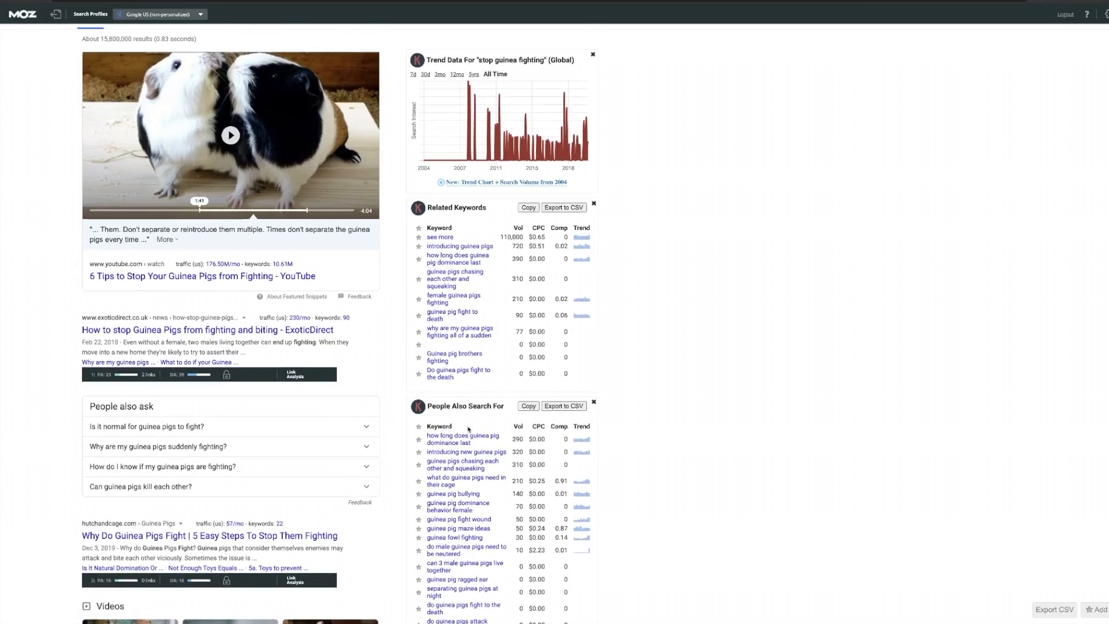
scroll(468, 429, up, 1)
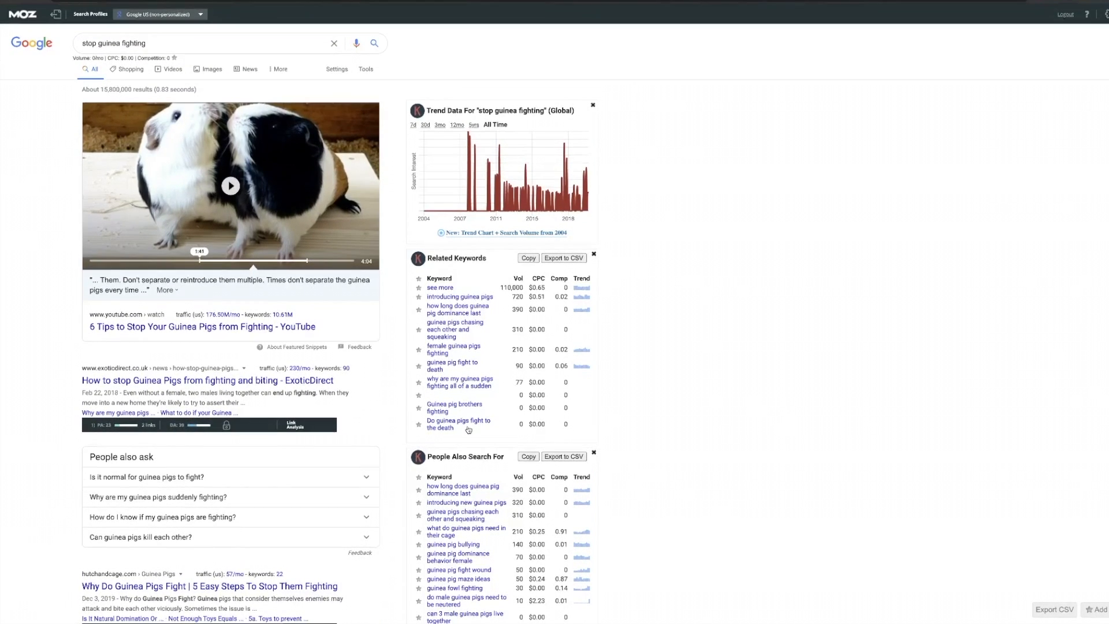
scroll(486, 401, down, 1)
scroll(486, 402, up, 1)
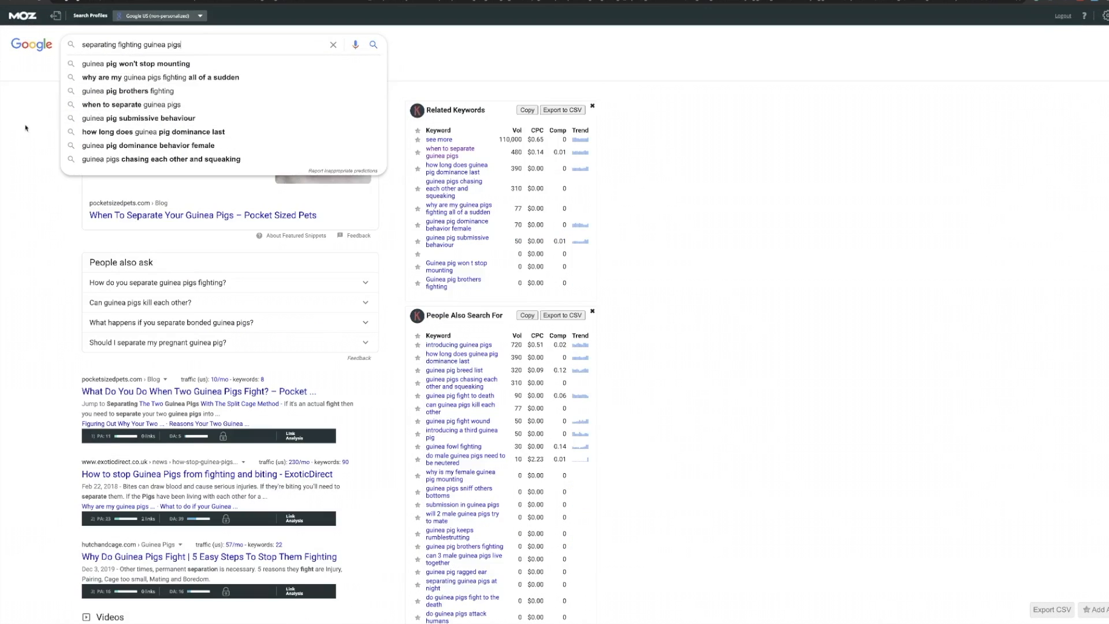
- Expand the related question "How do you separate guinea pigs fighting?", search for it and examine the ranking pages' titles and domain authority
click(26, 127)
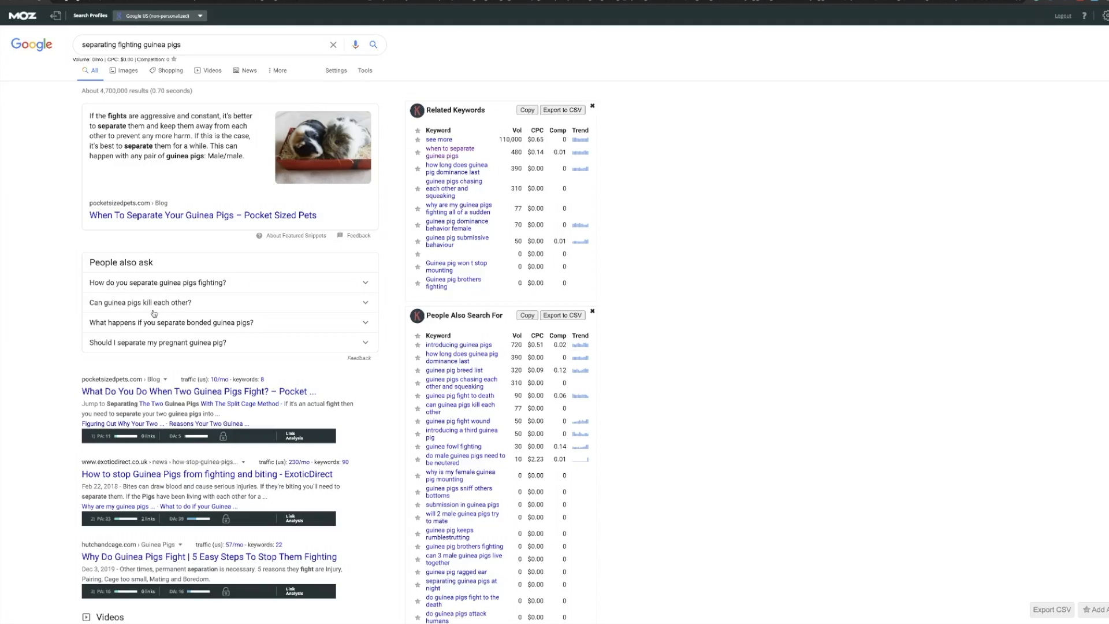
click(178, 286)
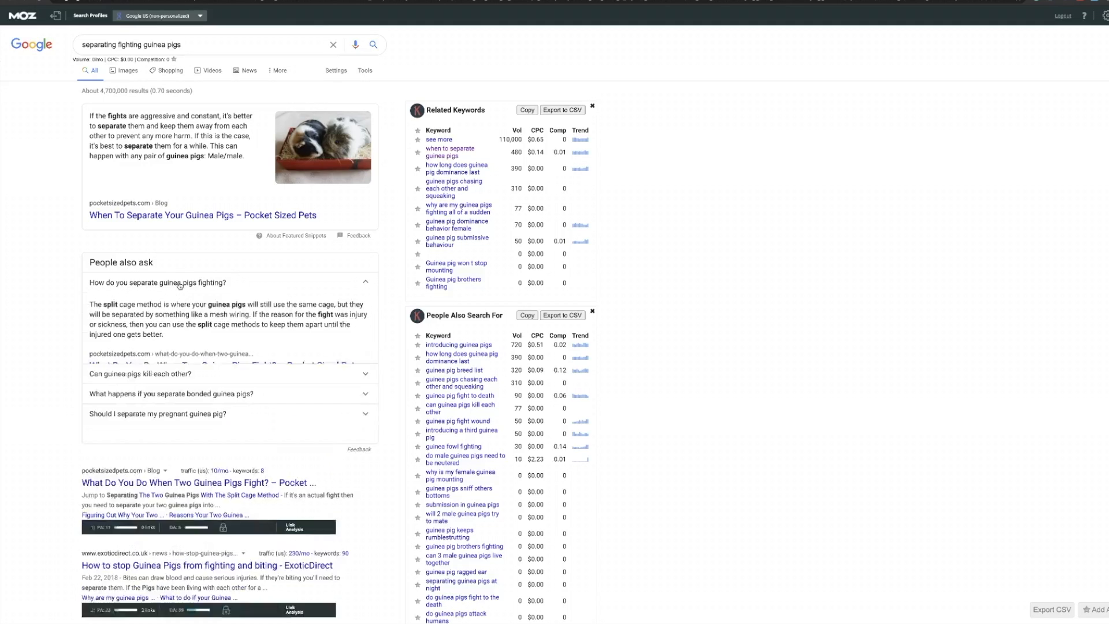
click(144, 388)
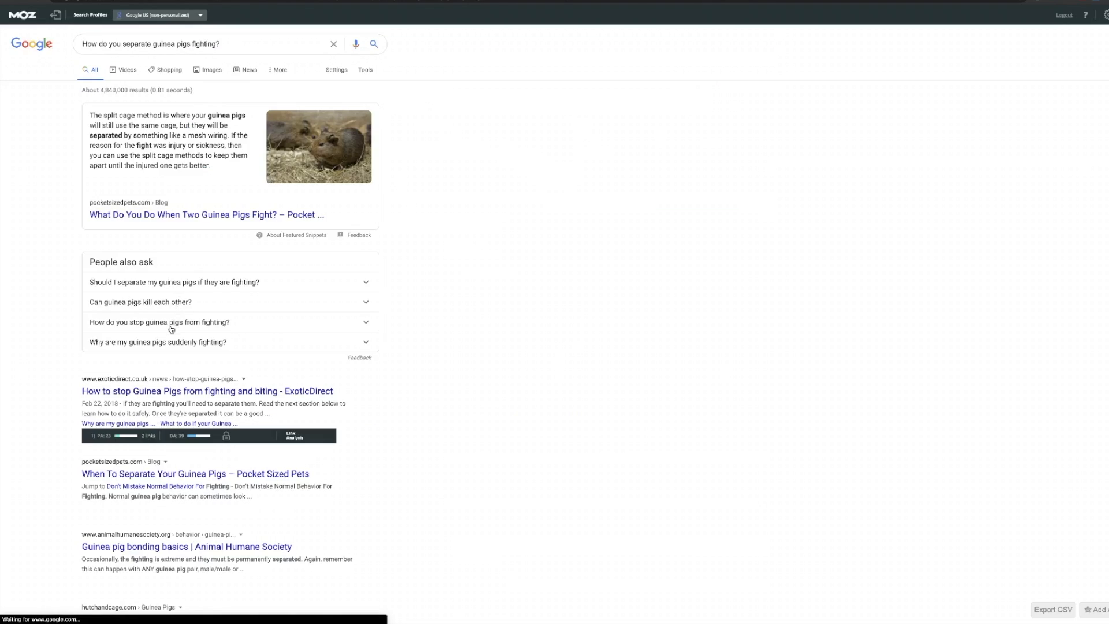
scroll(172, 330, down, 1)
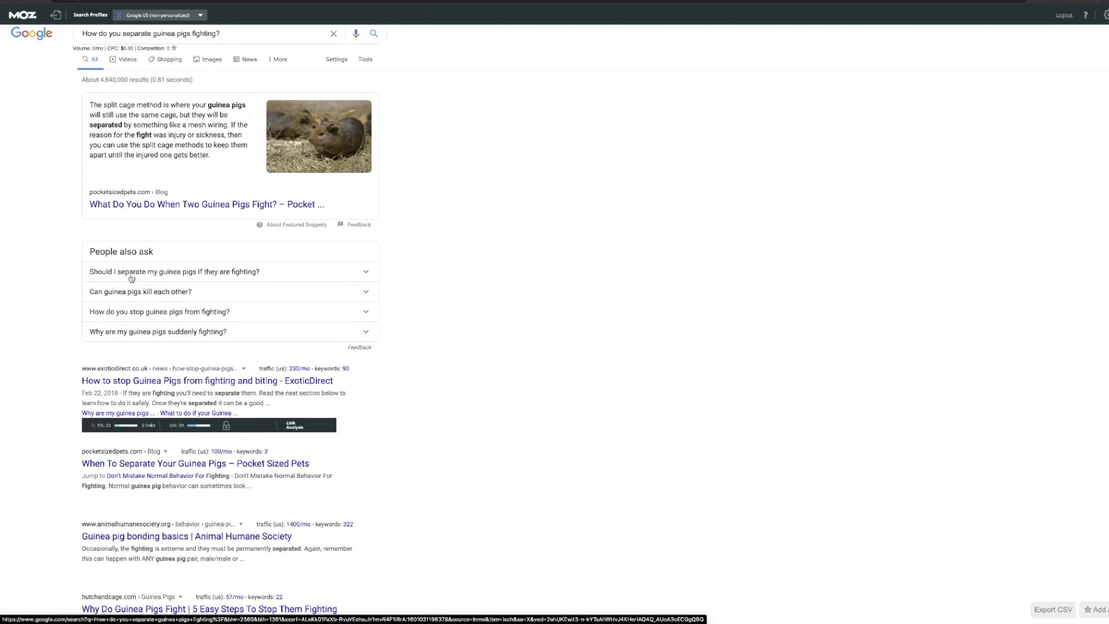
scroll(161, 278, down, 2)
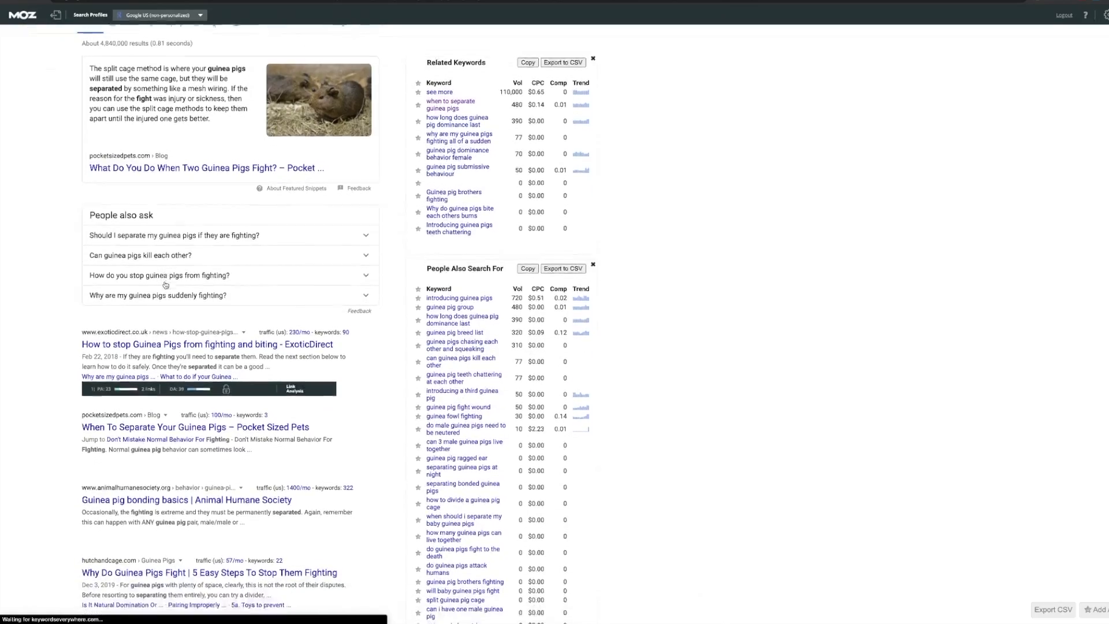
scroll(166, 284, down, 3)
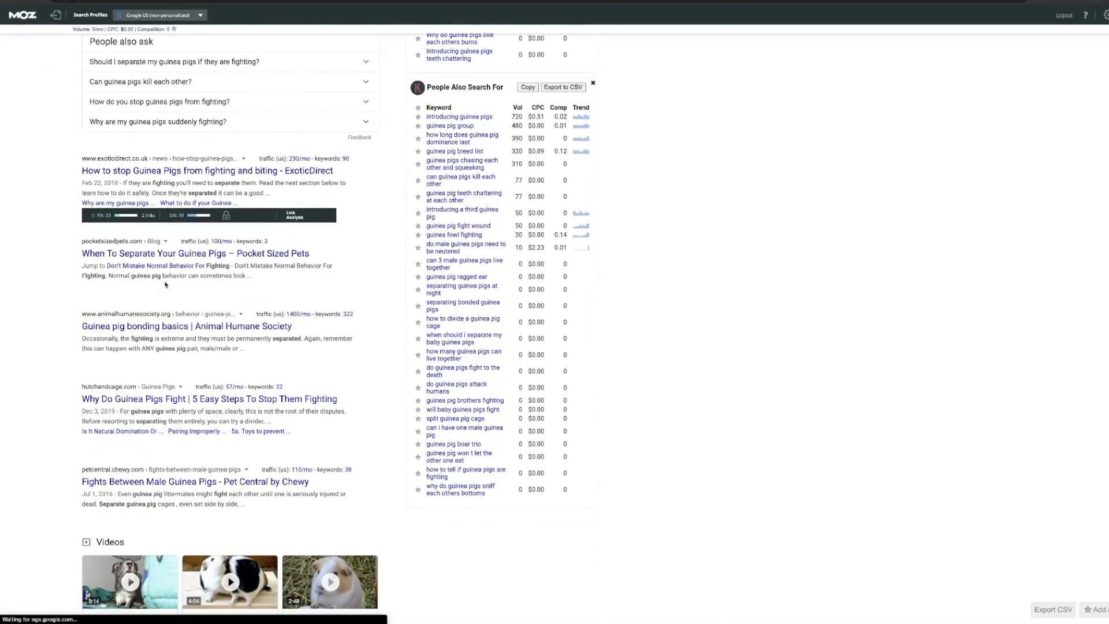
scroll(166, 284, up, 5)
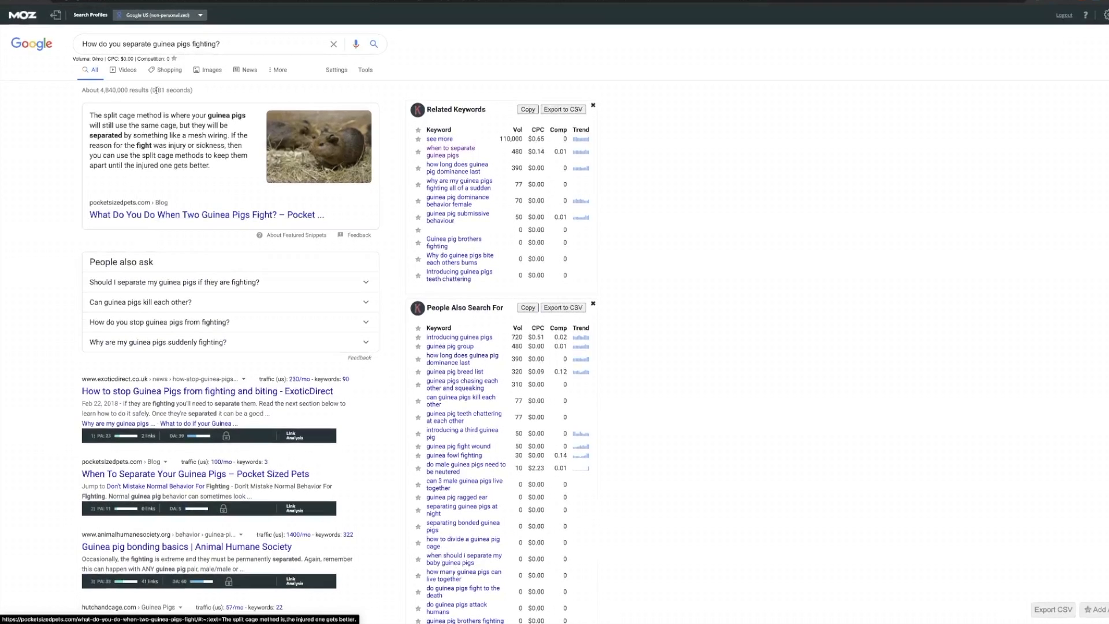
- Expand the related question "Should I separate my guinea pigs if they are fighting?" and open the Google search for it
triple_click(226, 42)
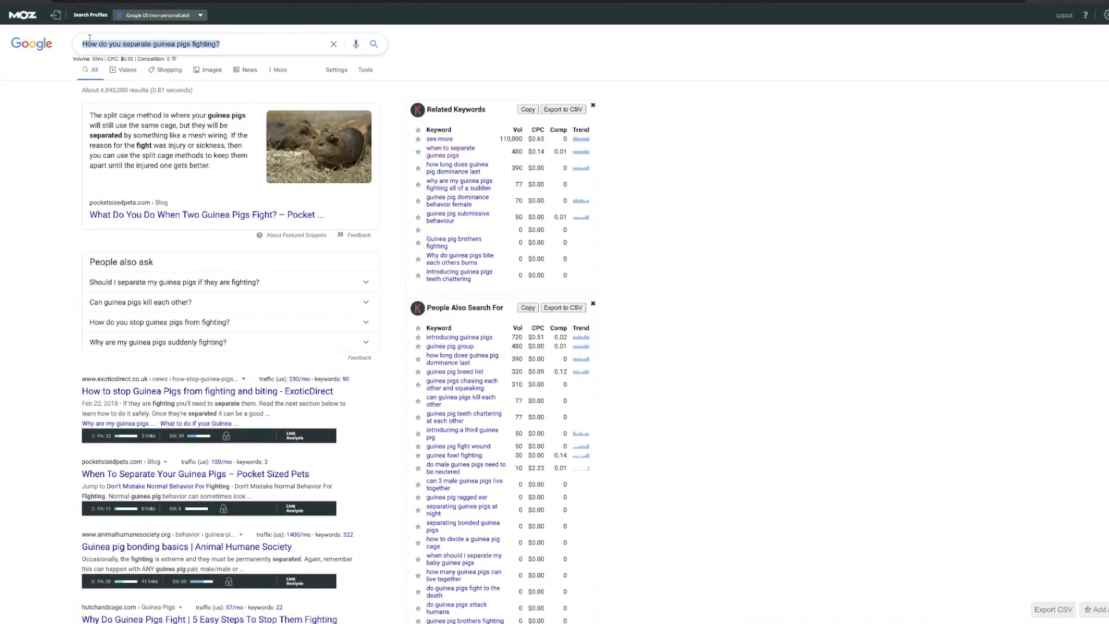
click(58, 368)
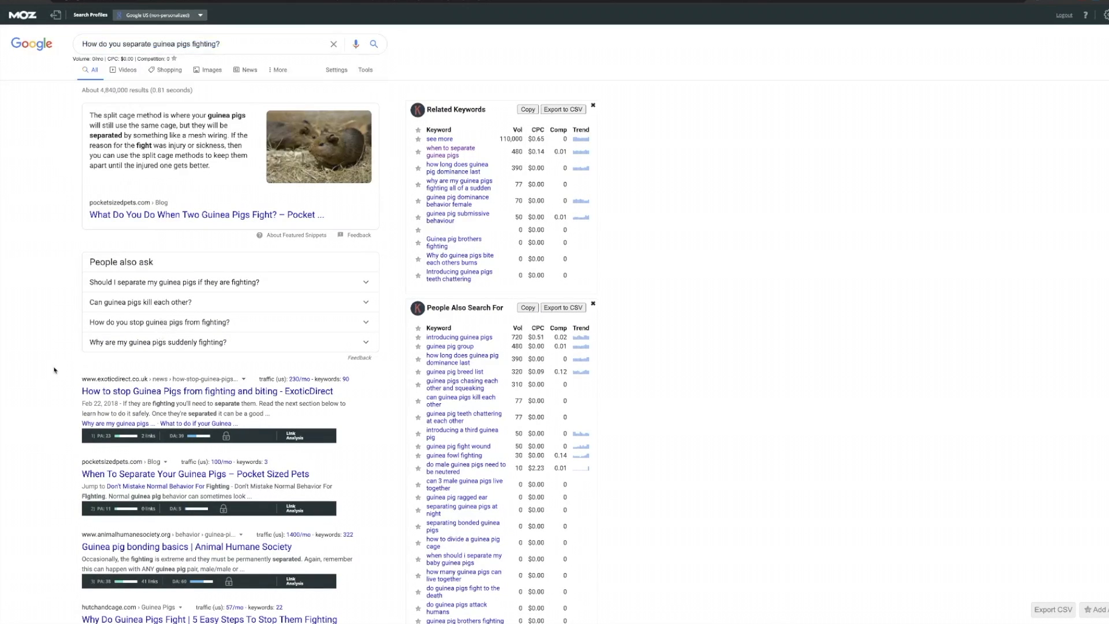
click(149, 285)
click(185, 374)
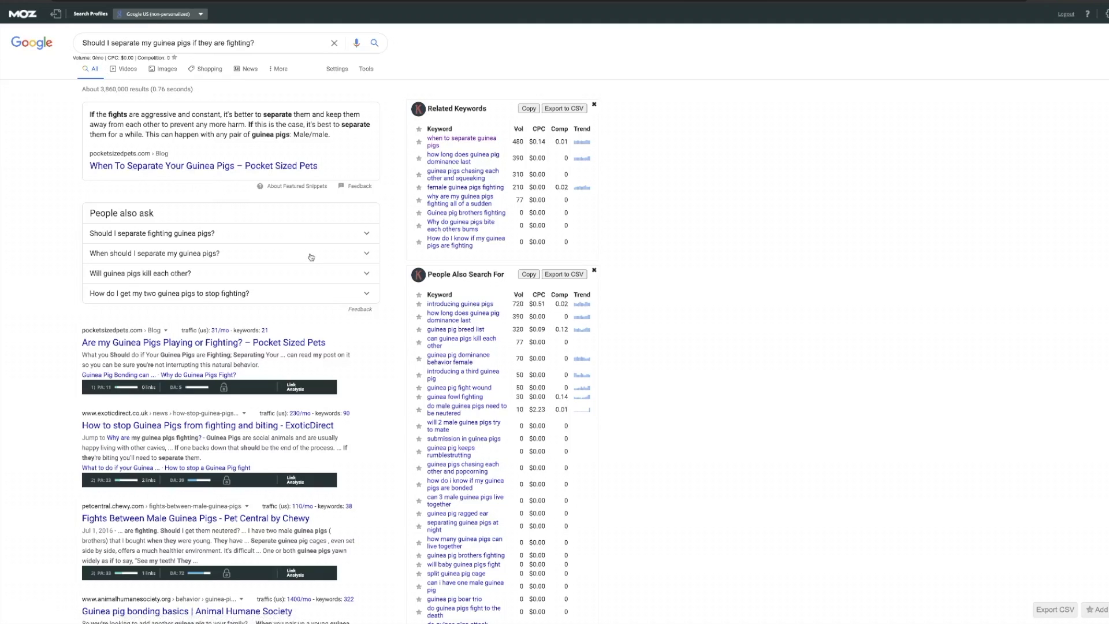
- Search for the related keyword "when to separate guinea pigs" and examine its volume and the ranking pages' titles and domain authority
scroll(268, 316, down, 1)
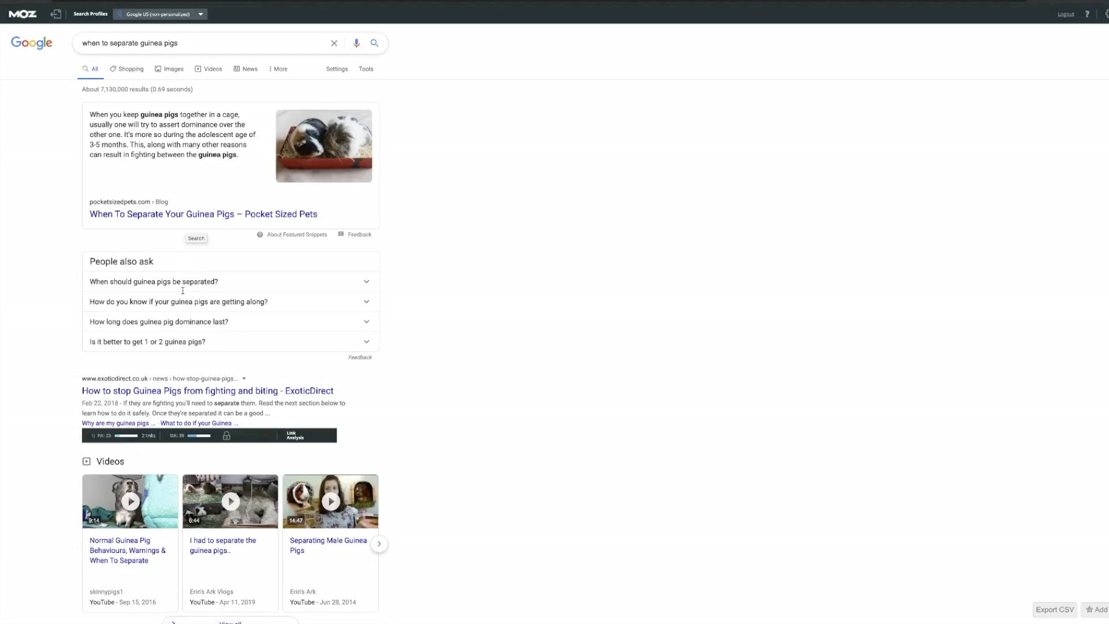
scroll(181, 381, down, 2)
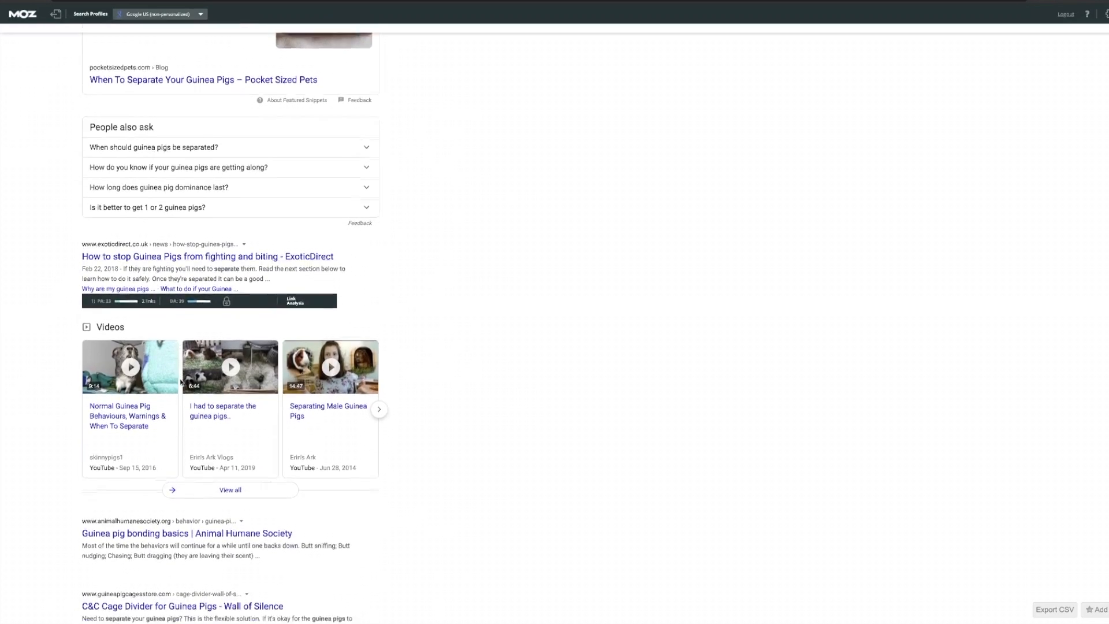
scroll(181, 382, down, 1)
scroll(181, 381, down, 1)
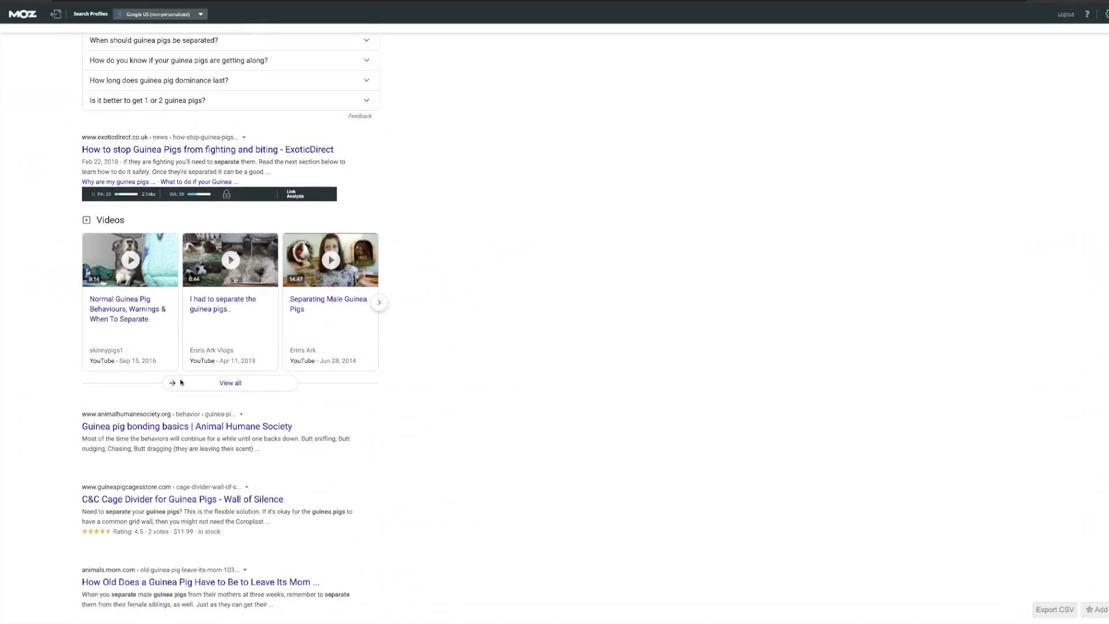
scroll(230, 260, up, 4)
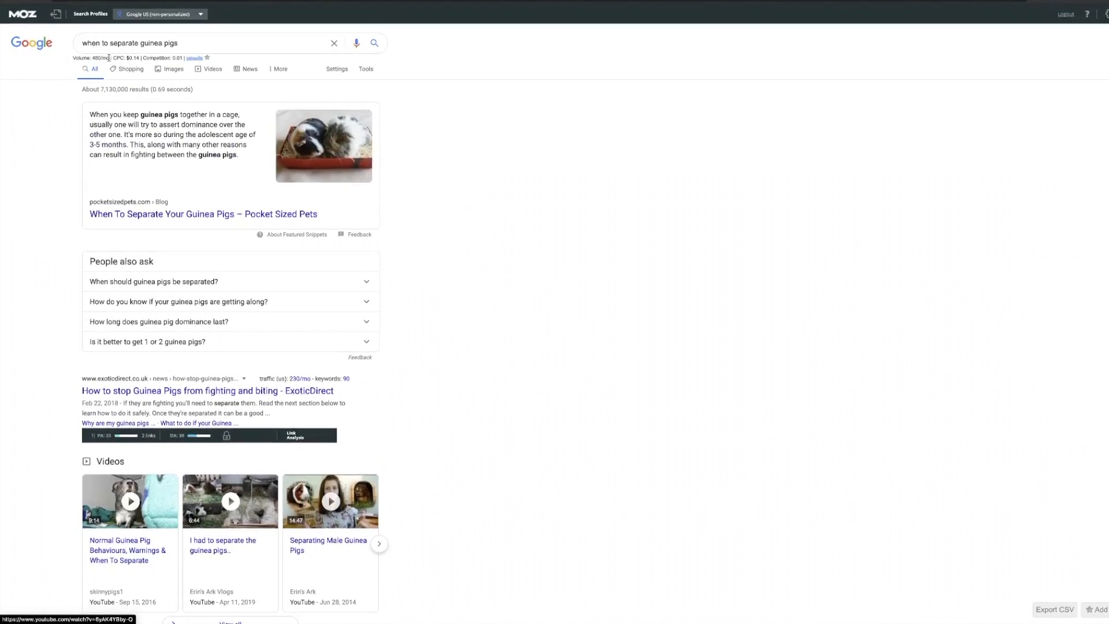
scroll(153, 217, down, 1)
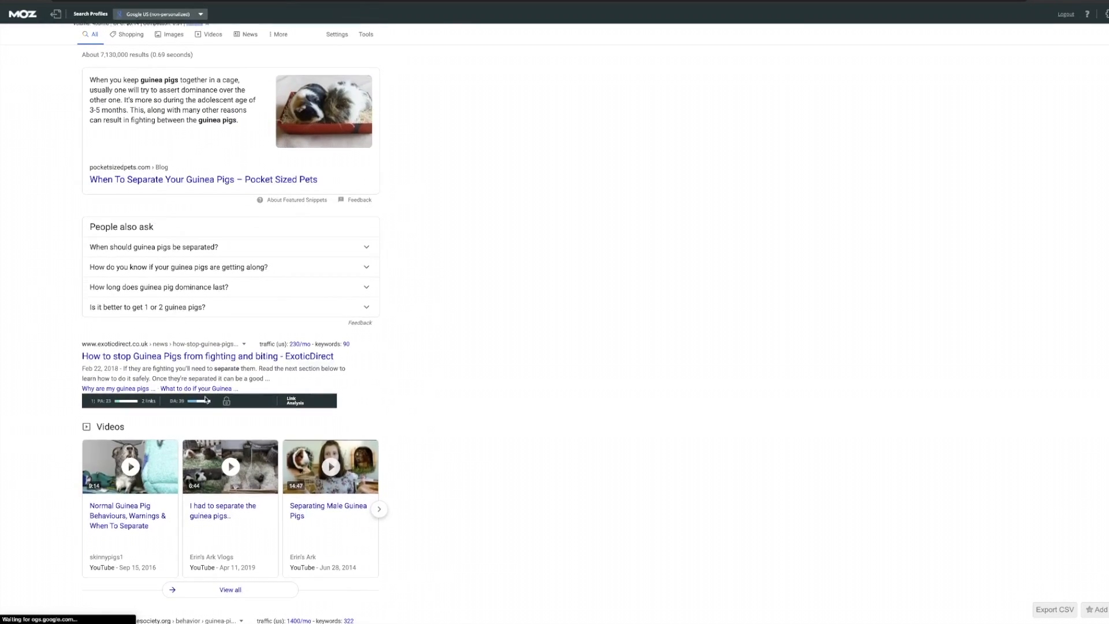
scroll(194, 407, down, 3)
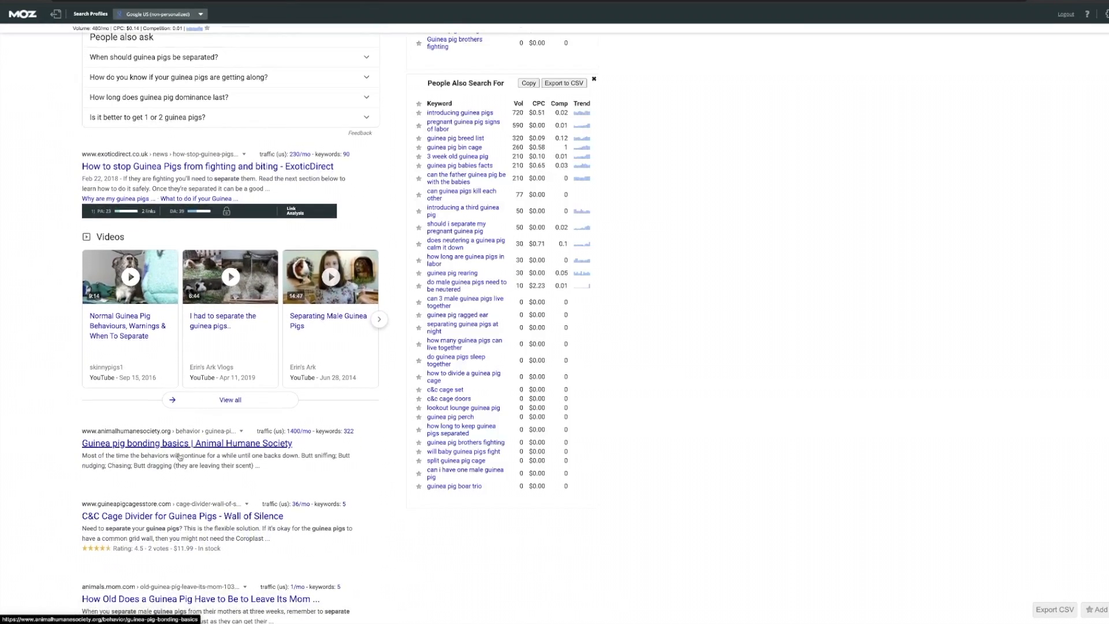
scroll(179, 464, down, 1)
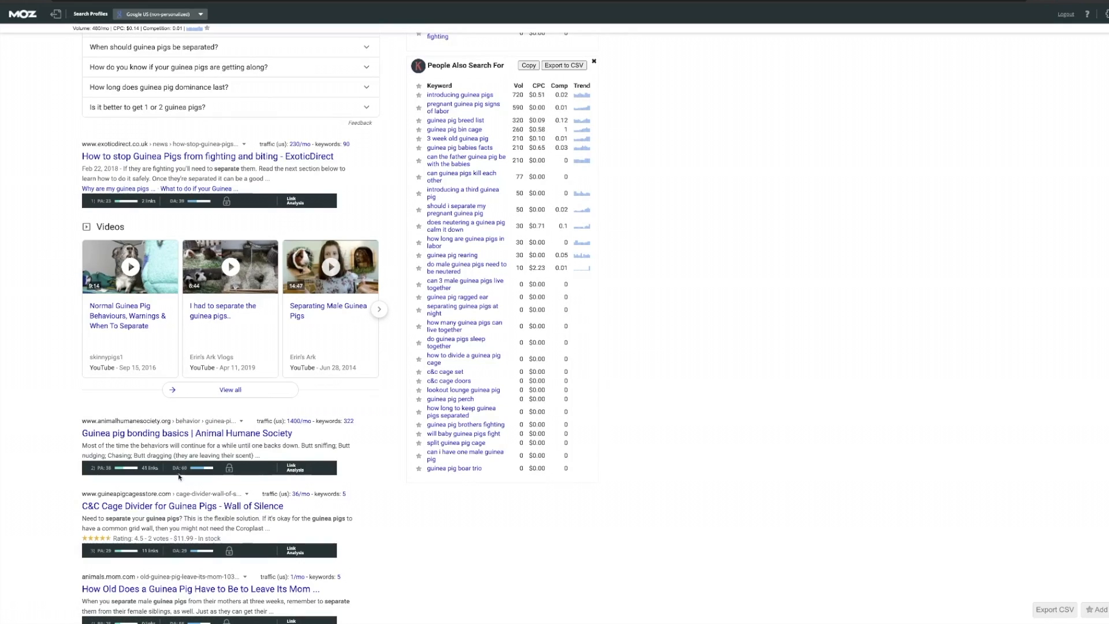
scroll(179, 472, down, 3)
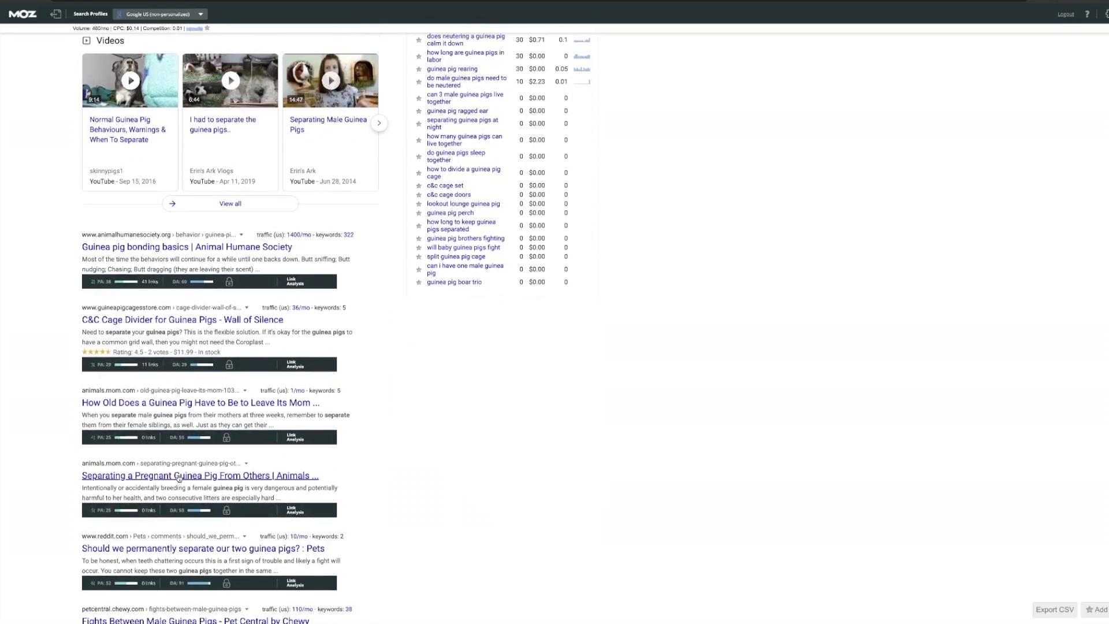
- Check the related keyword "why are my guinea pigs fighting all of a sudden" and return to the "How do you separate guinea pigs fighting?" results
scroll(179, 479, up, 7)
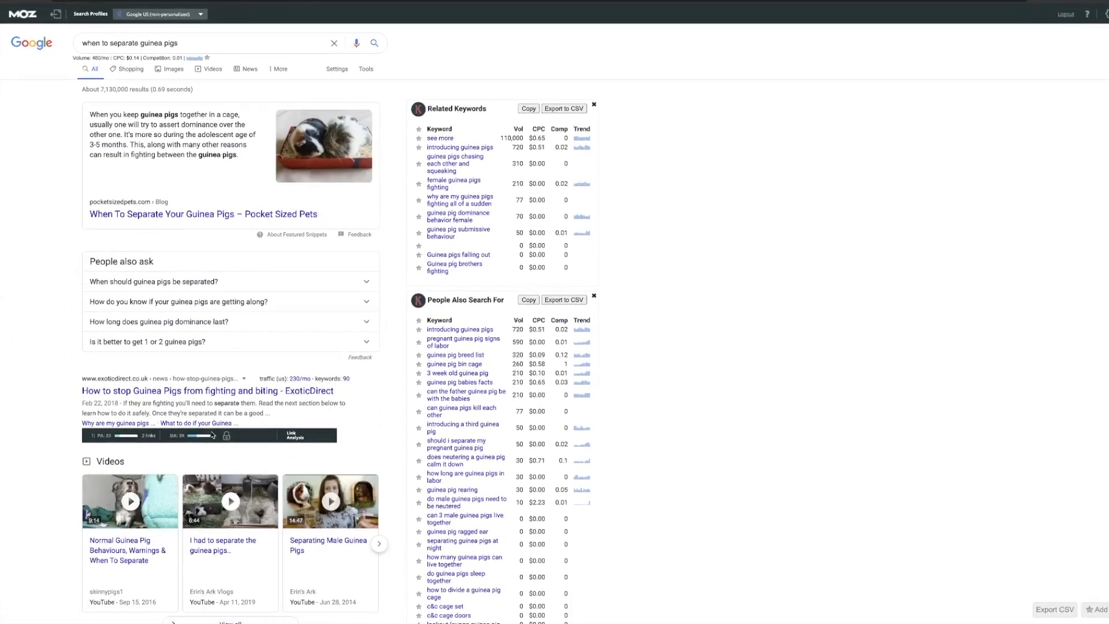
click(460, 200)
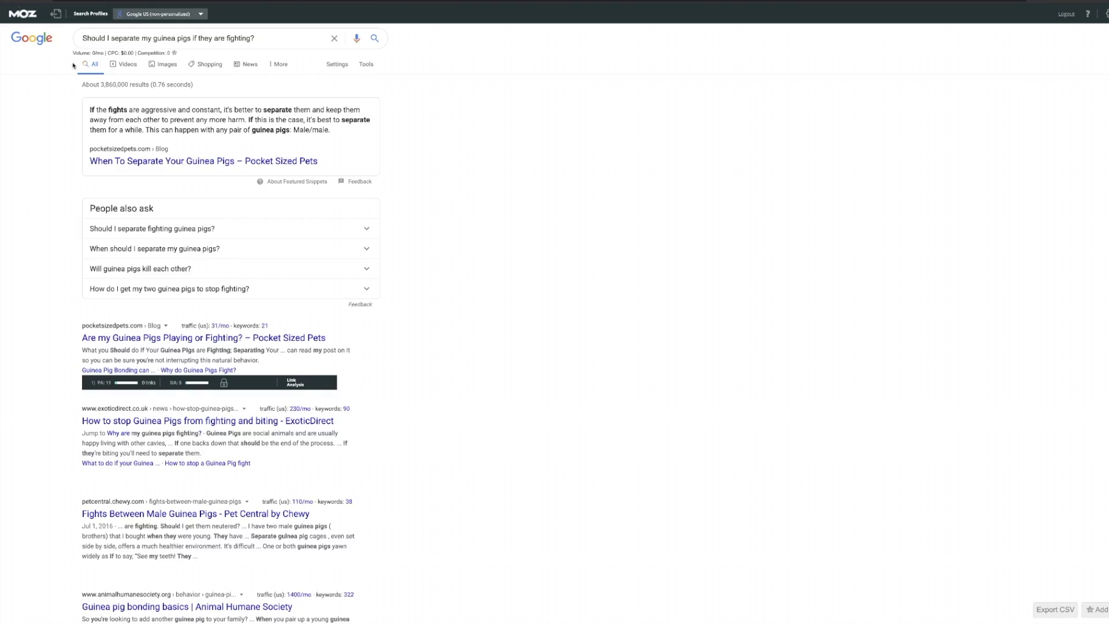
key(super+Left)
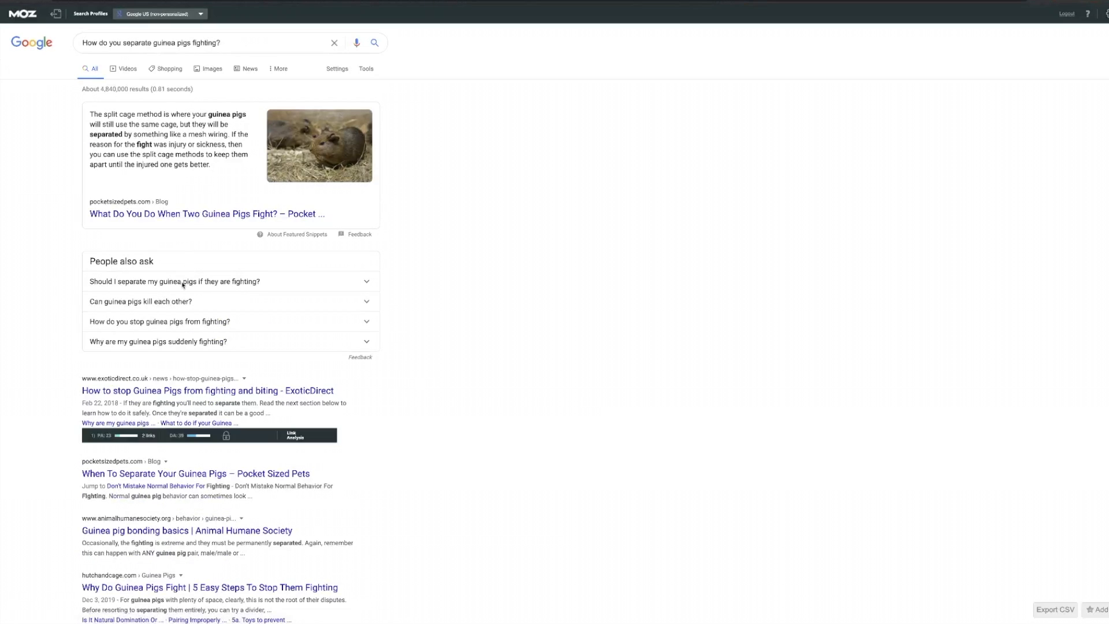
- Replace the Google query with "do guinea pigs a" and search for the suggestion "do guinea pigs attract mice"
click(229, 45)
drag(230, 46, 81, 43)
key(BackSpace)
text(do guin)
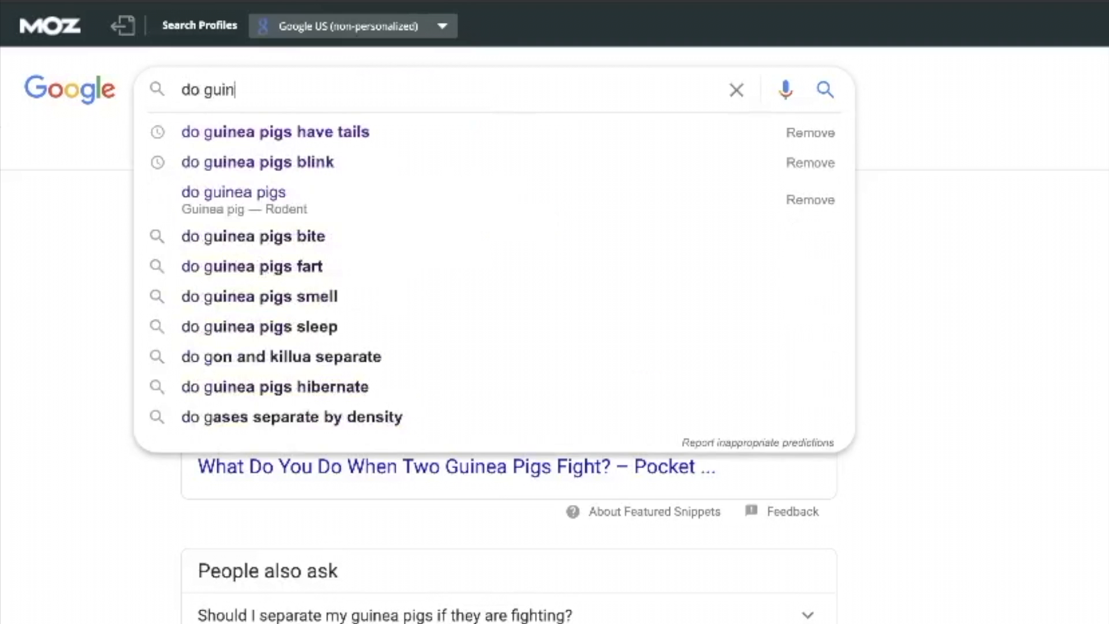
text(ea pigs)
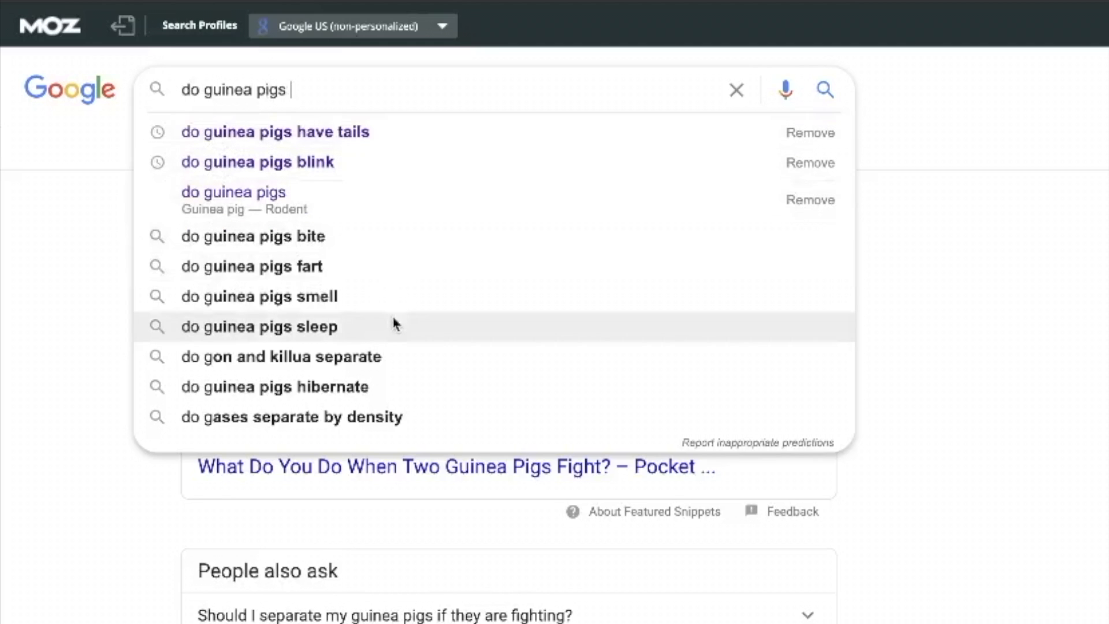
text( a)
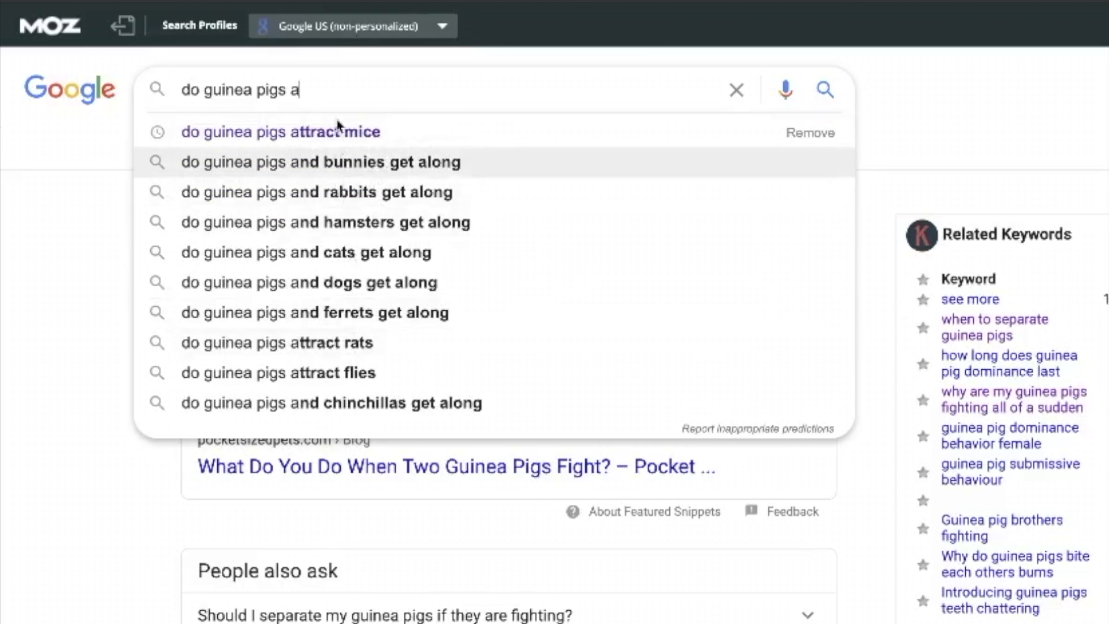
click(380, 134)
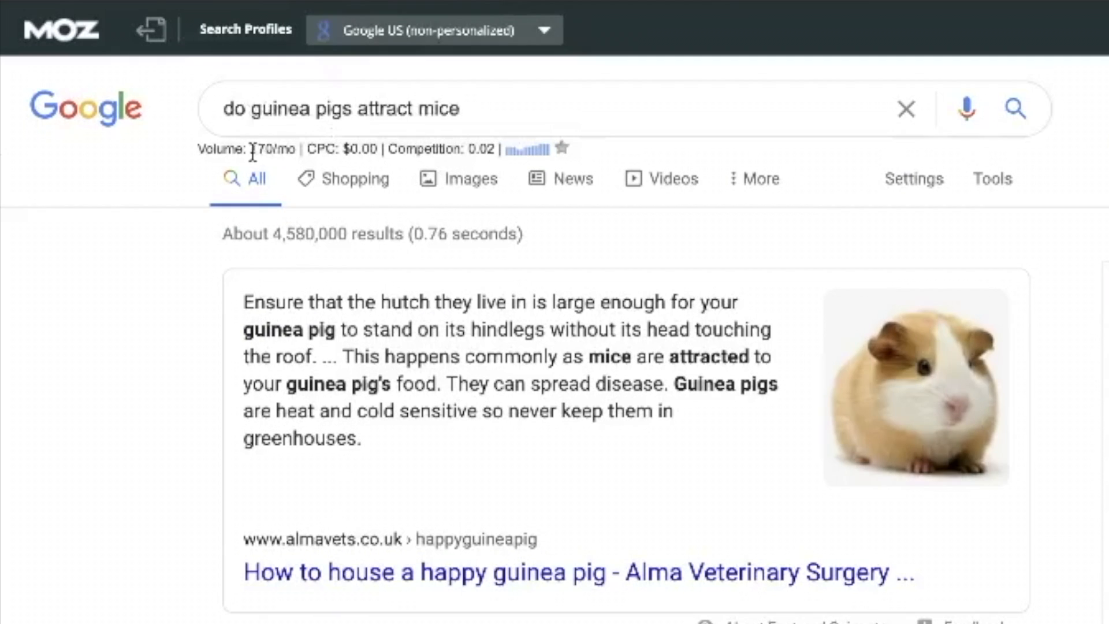
- Examine the search volume for "do guinea pigs attract mice" and the first ranking pages' titles, links and domain authority
drag(253, 149, 297, 149)
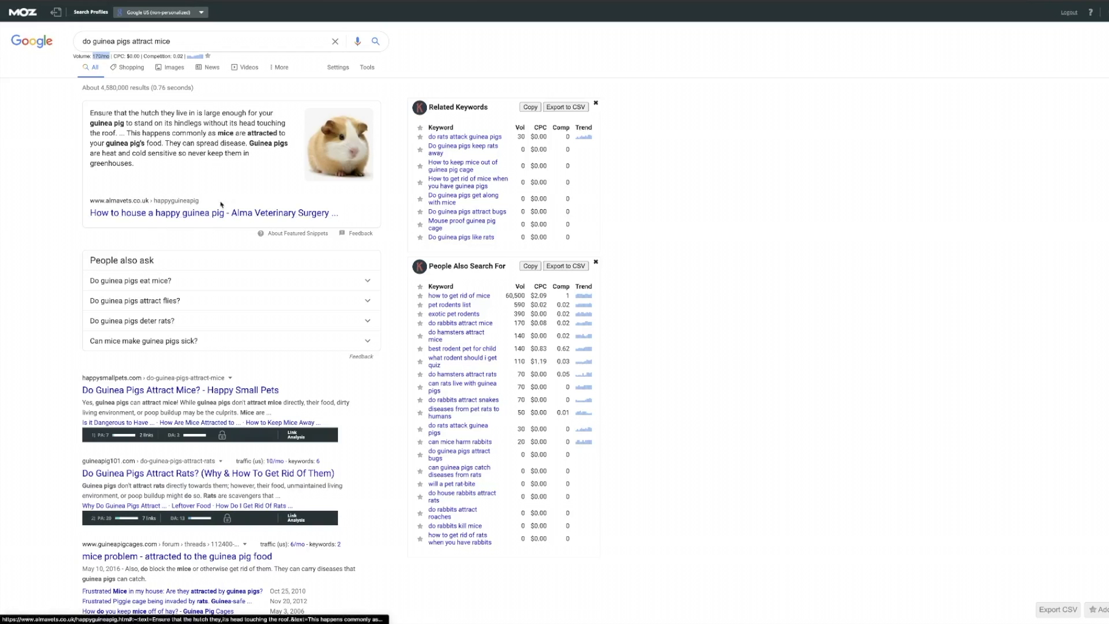
scroll(127, 355, down, 1)
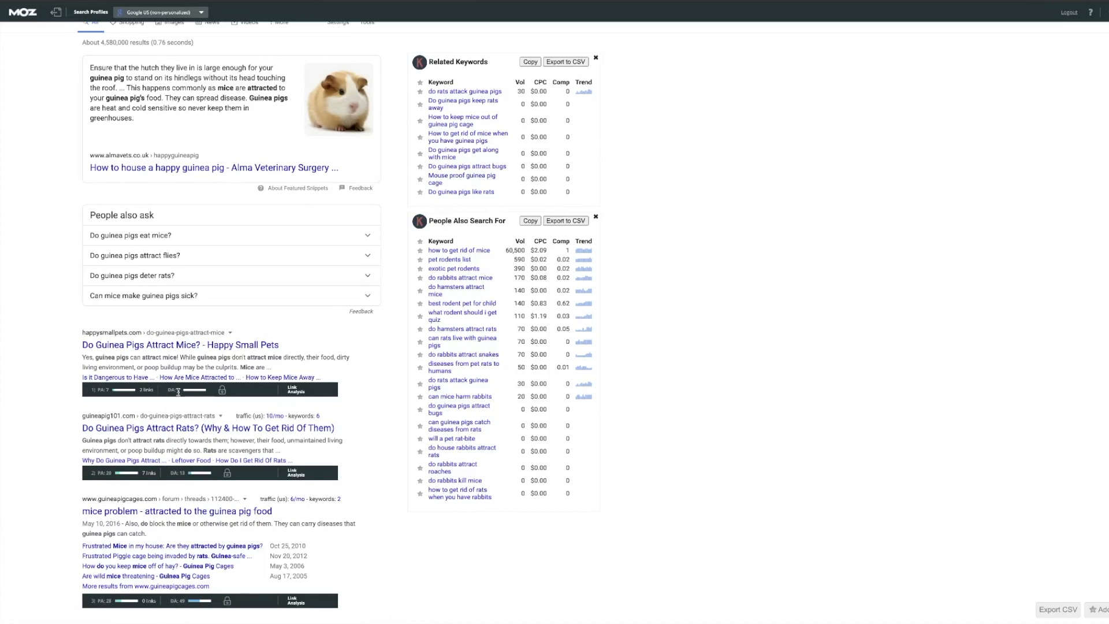
scroll(177, 389, up, 1)
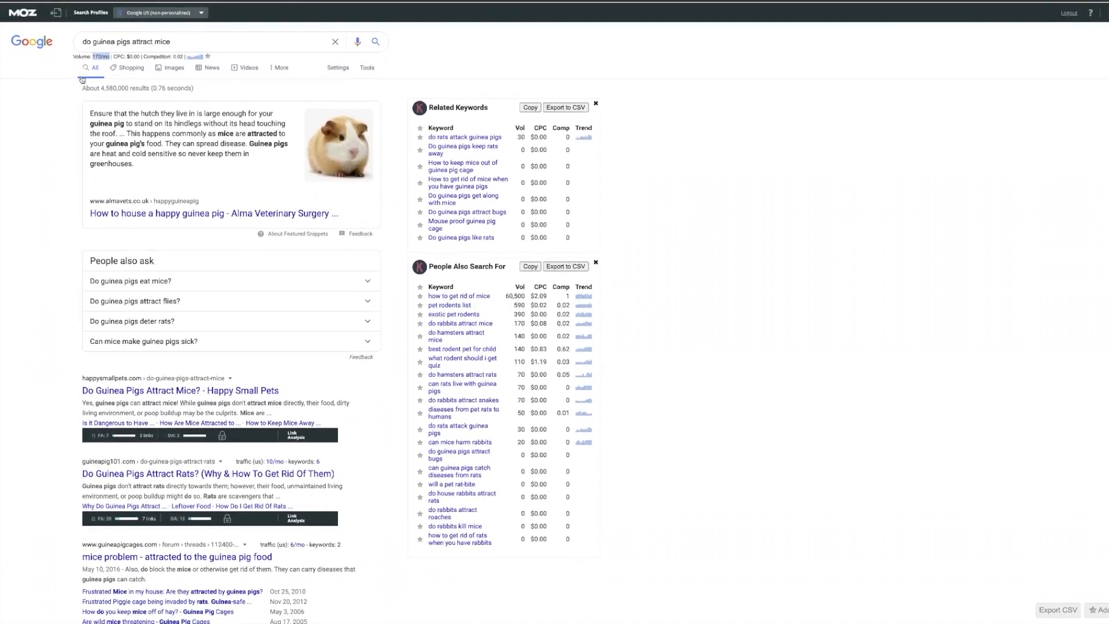
scroll(134, 224, down, 2)
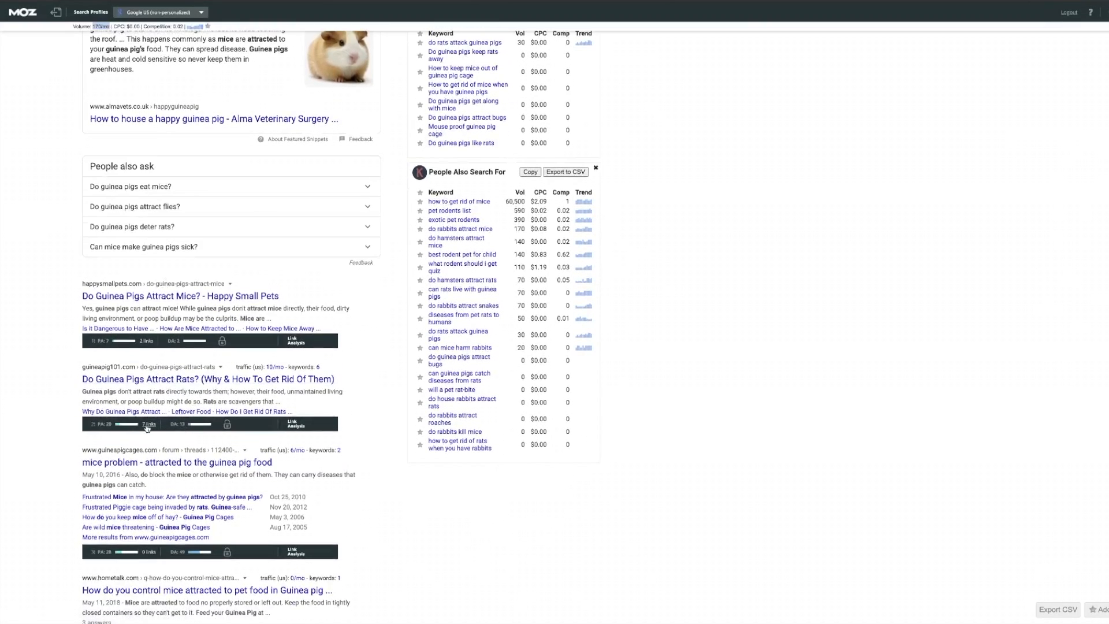
scroll(148, 426, down, 2)
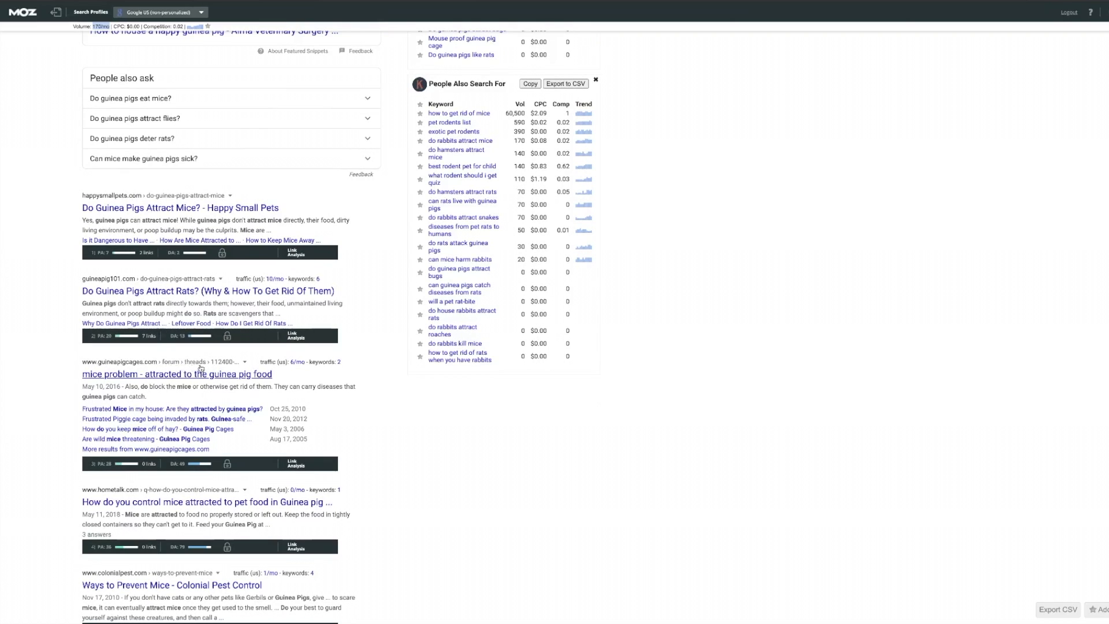
scroll(173, 384, down, 2)
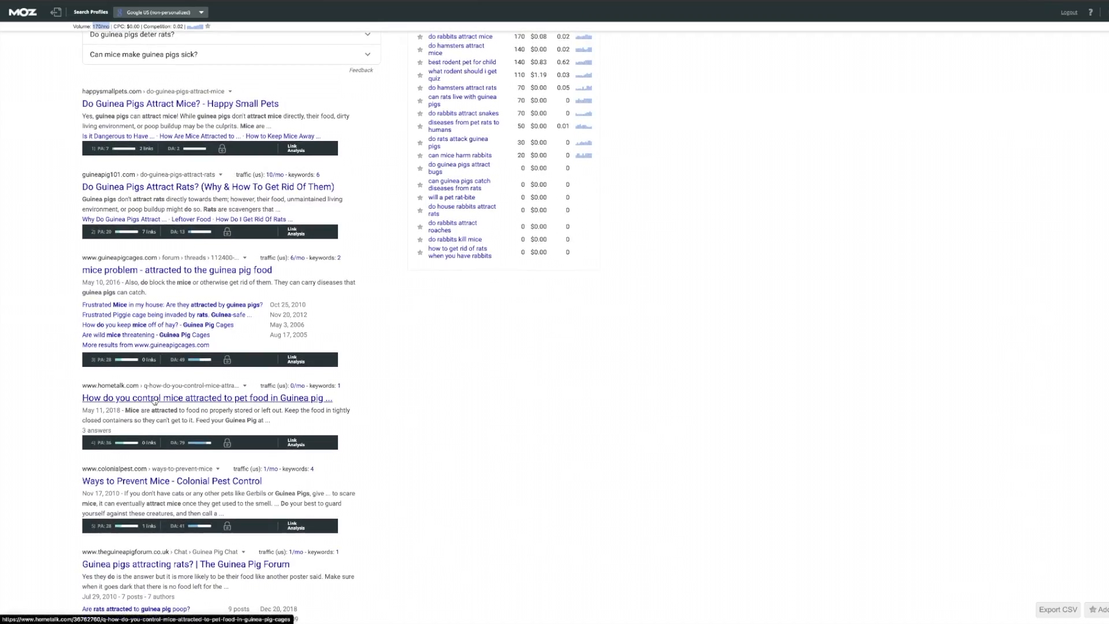
scroll(154, 401, down, 1)
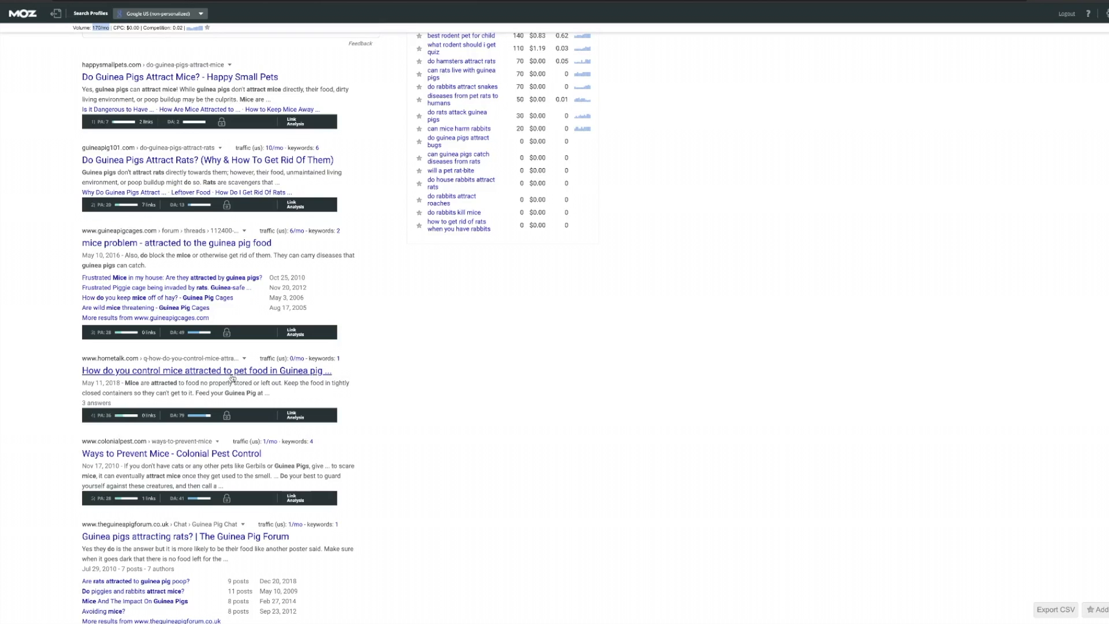
- Compare the exact query wording with the titles and domain authority of all first-page results, down to the CDC page
scroll(250, 380, up, 6)
drag(177, 45, 80, 44)
scroll(211, 543, down, 5)
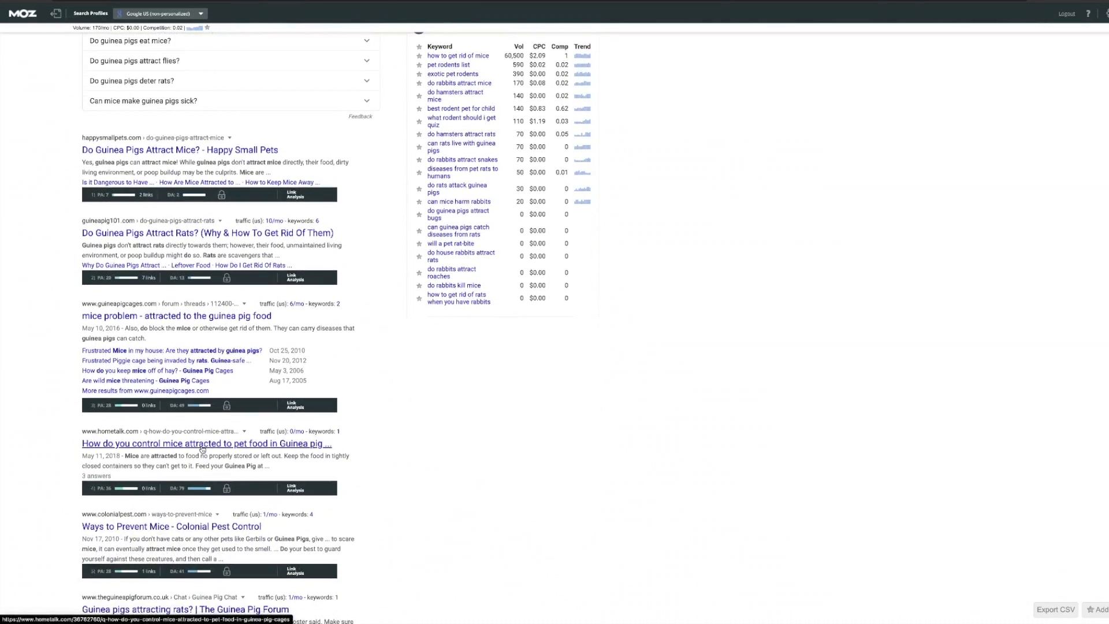
scroll(199, 451, down, 2)
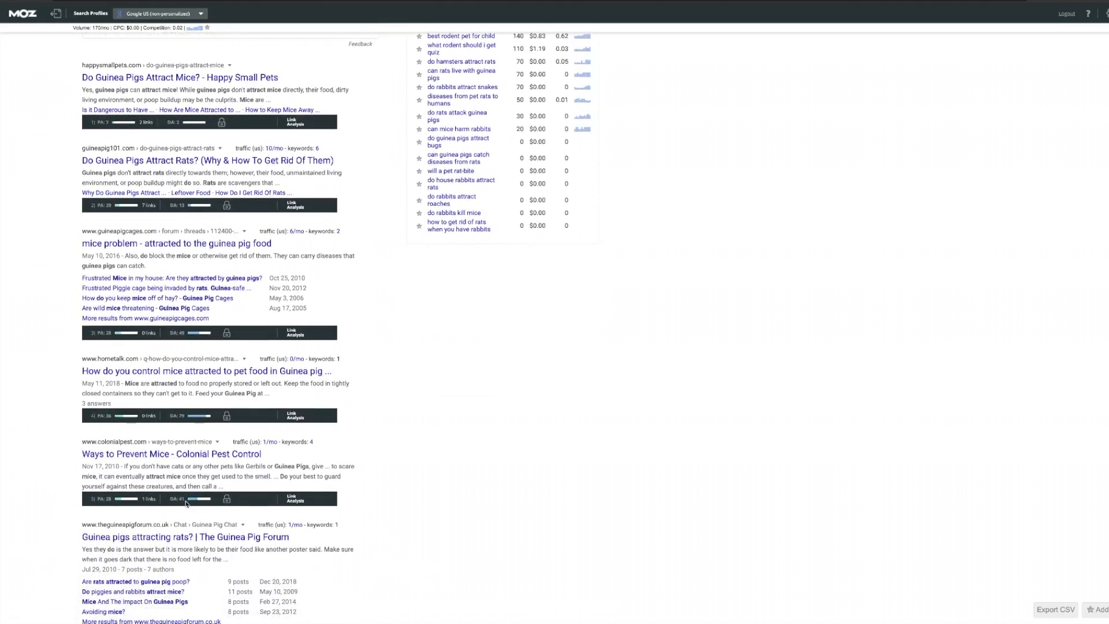
scroll(151, 465, down, 1)
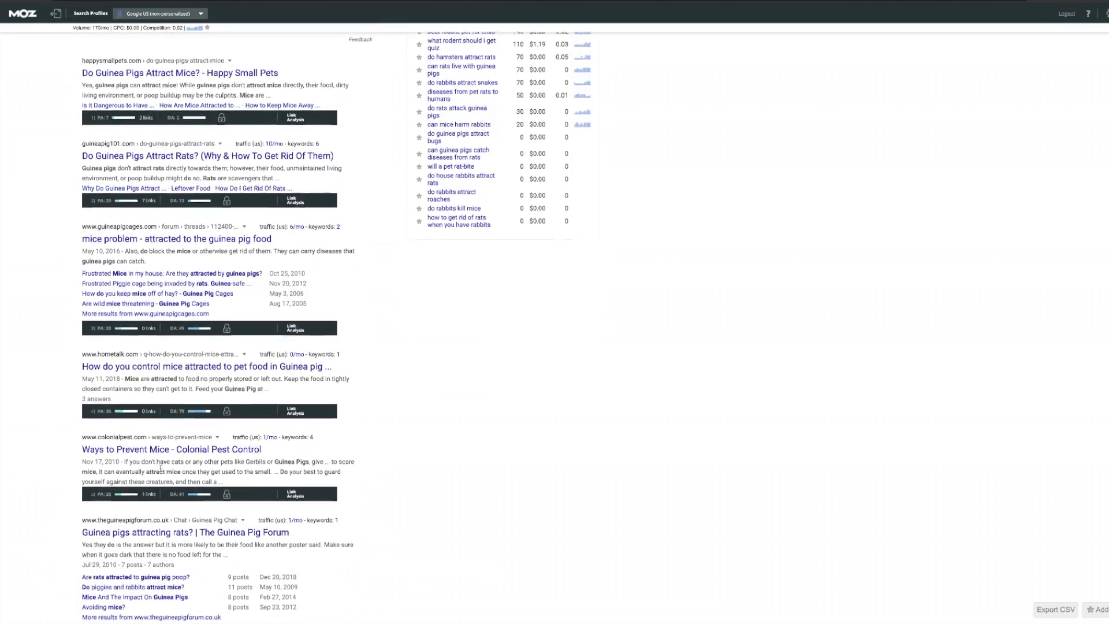
scroll(161, 471, down, 1)
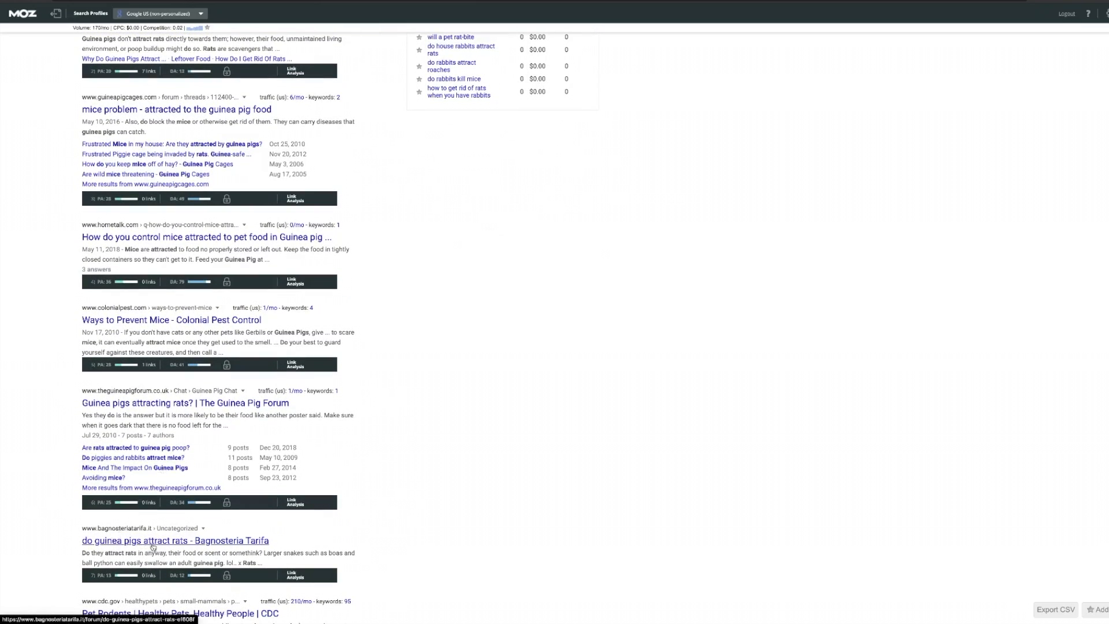
scroll(175, 545, down, 1)
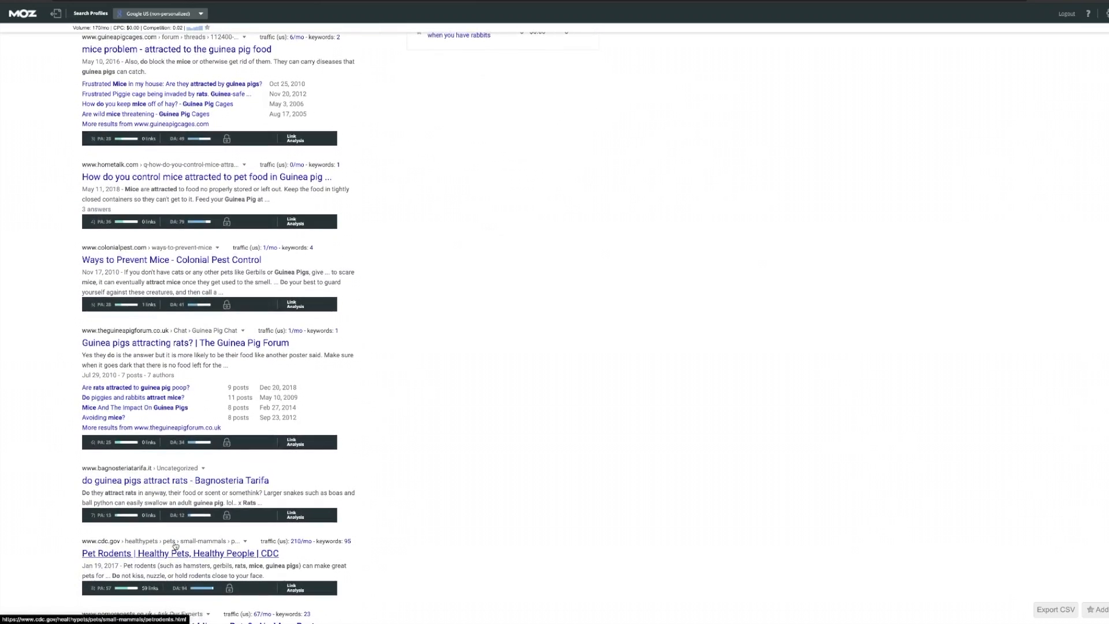
scroll(176, 546, up, 9)
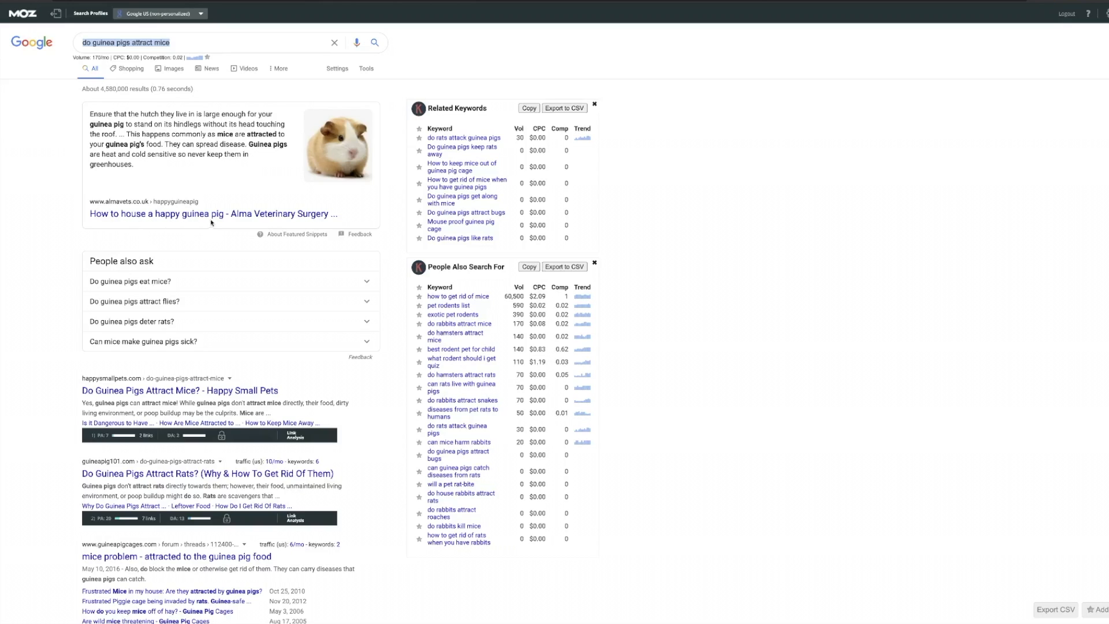
- Copy the query "do guinea pigs attract mice" and paste it as a new line in the Word keyword list
drag(173, 40, 129, 43)
scroll(161, 249, down, 1)
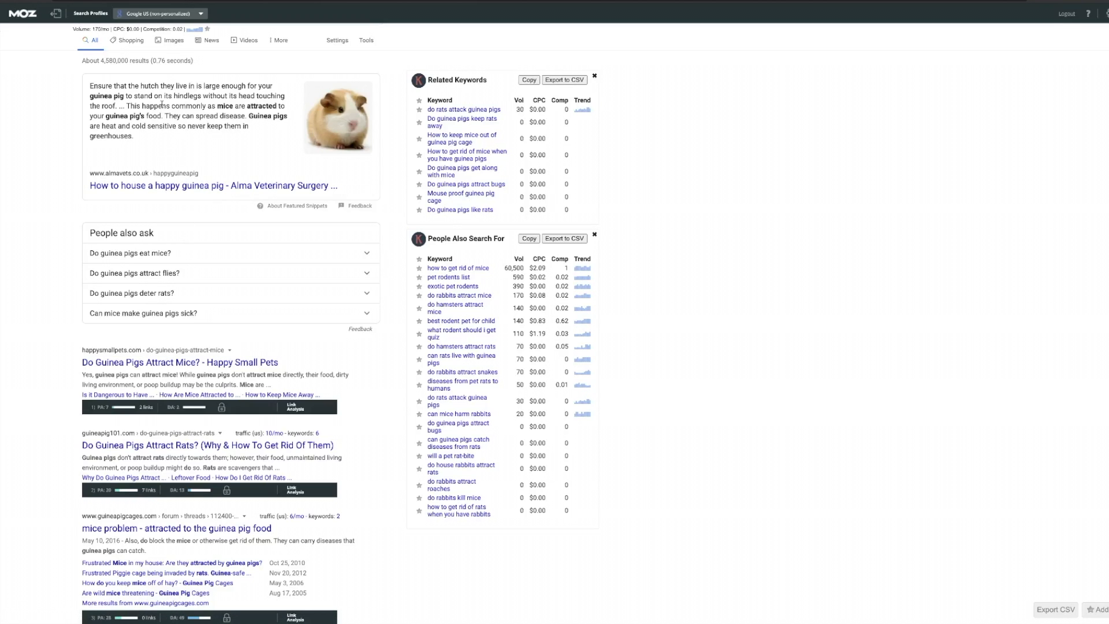
scroll(180, 228, up, 1)
click(173, 43)
drag(173, 43, 83, 43)
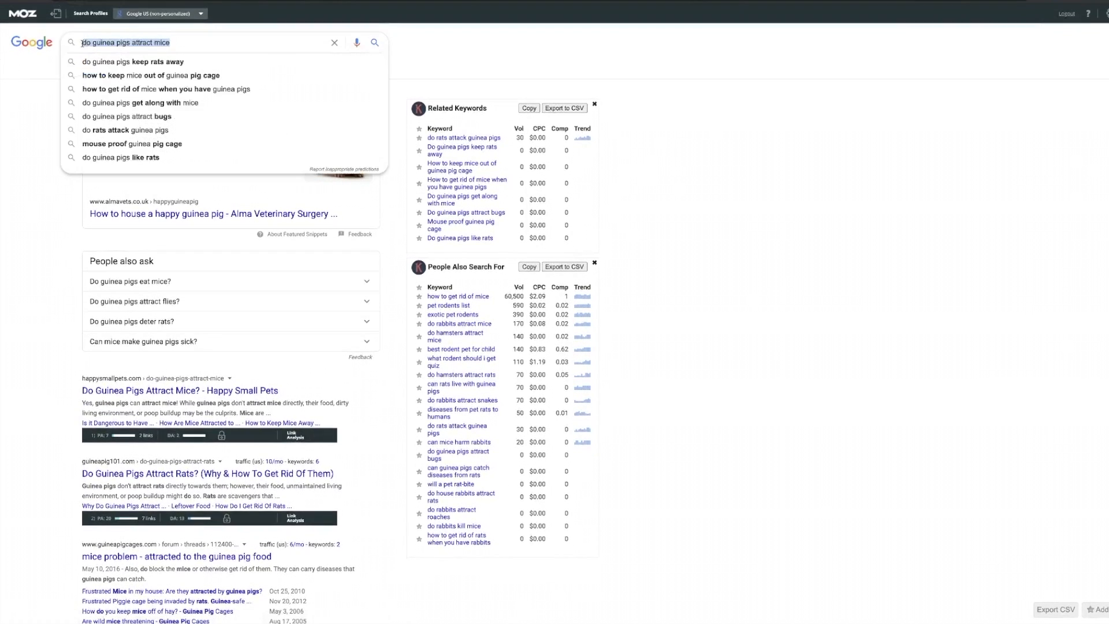
right_click(85, 43)
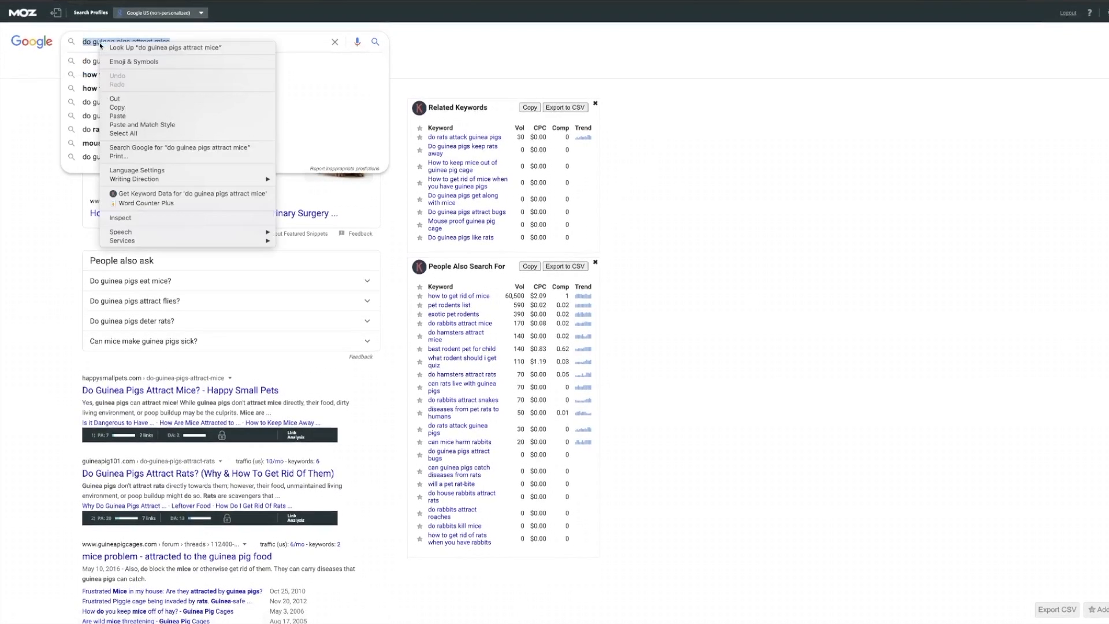
click(115, 109)
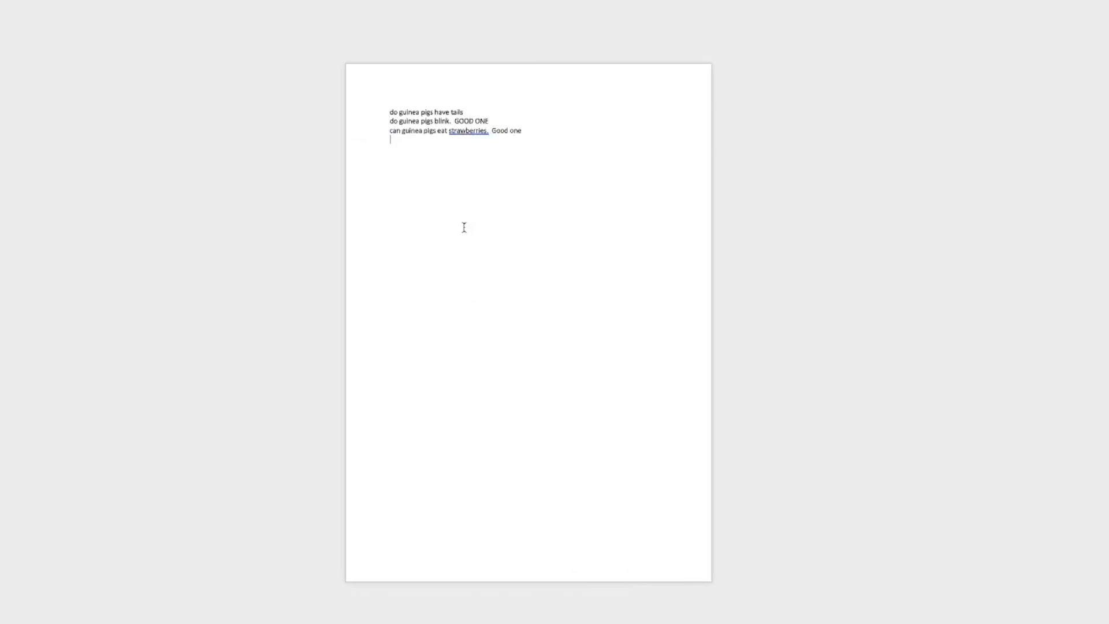
key(ctrl+v)
- Delete "do guinea pigs have tails" from the keyword list and strip the good-one ratings after the blink and strawberries keywords
drag(470, 111, 388, 111)
key(Delete)
drag(477, 112, 456, 112)
key(Delete)
drag(528, 121, 493, 121)
key(Delete)
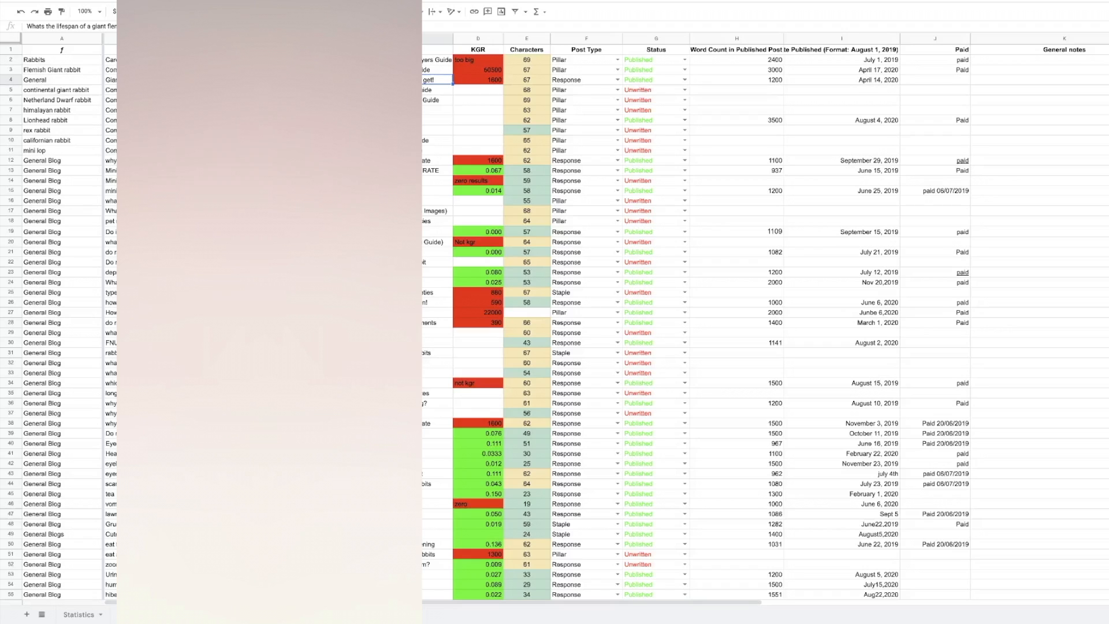
- Switch to the Google Sheets content plan, search it for "do guinea pigs blink" and look through the rabbit and guinea pig rows
key(ctrl+f)
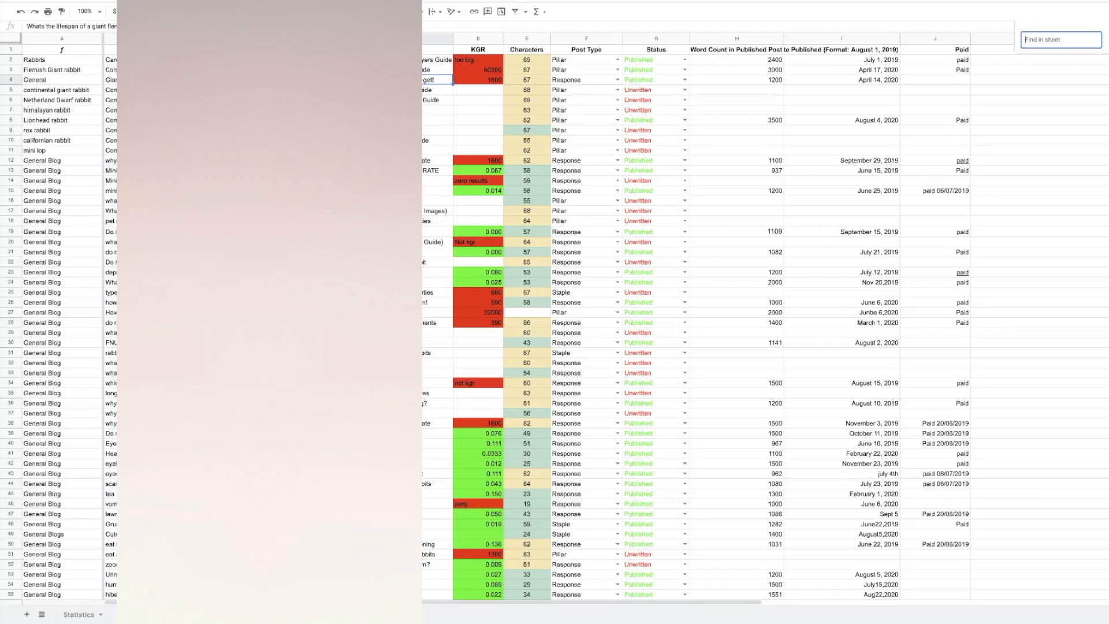
key(ctrl+v)
scroll(435, 226, down, 8)
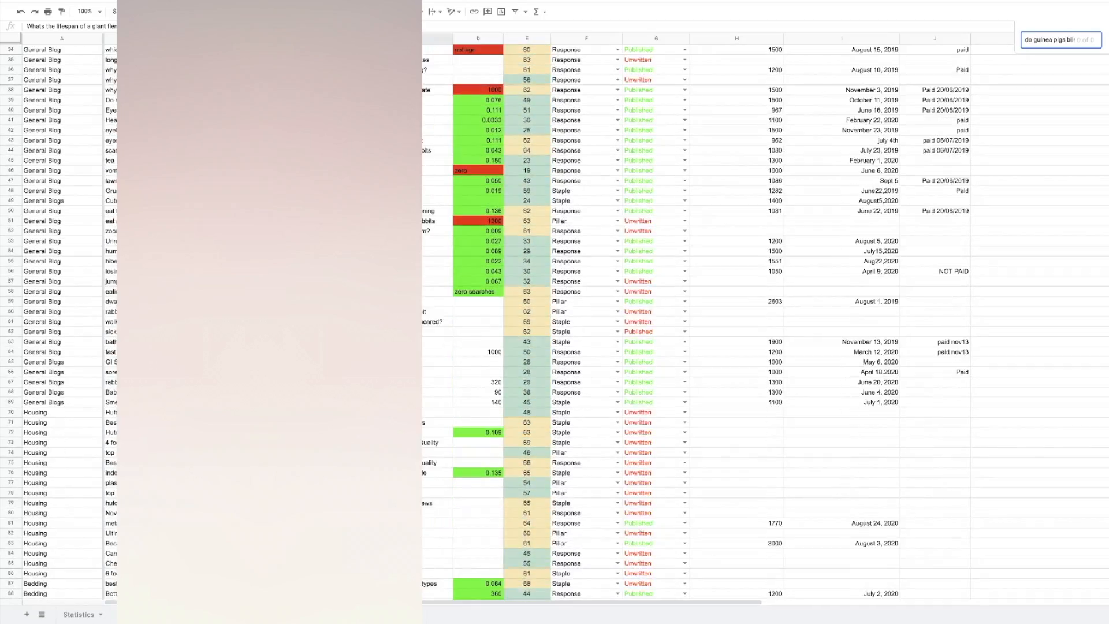
scroll(436, 225, down, 12)
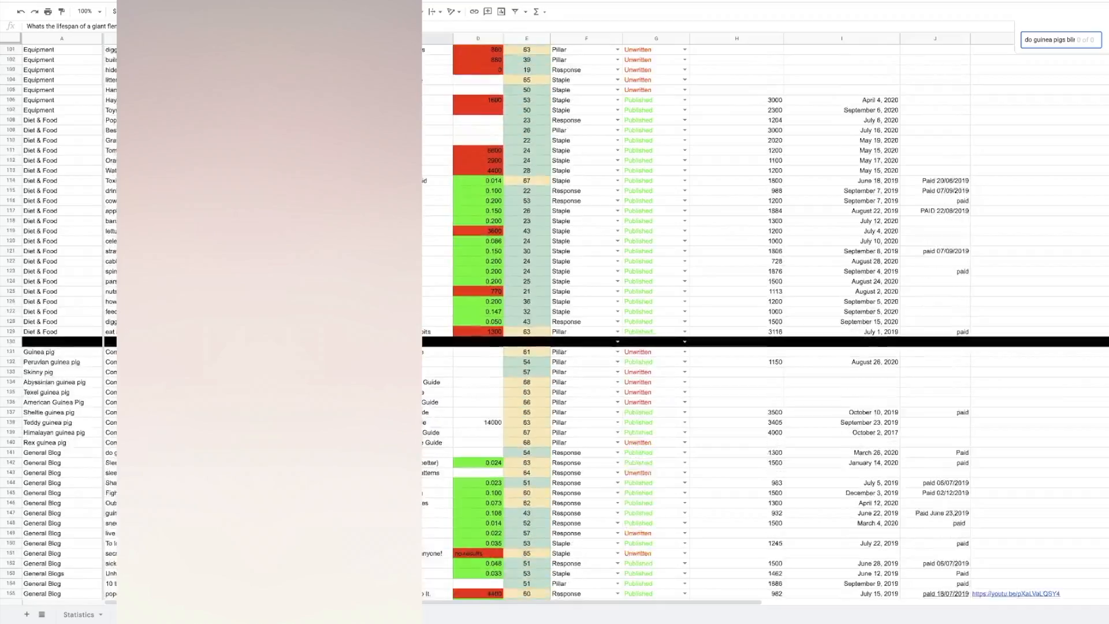
scroll(565, 322, down, 5)
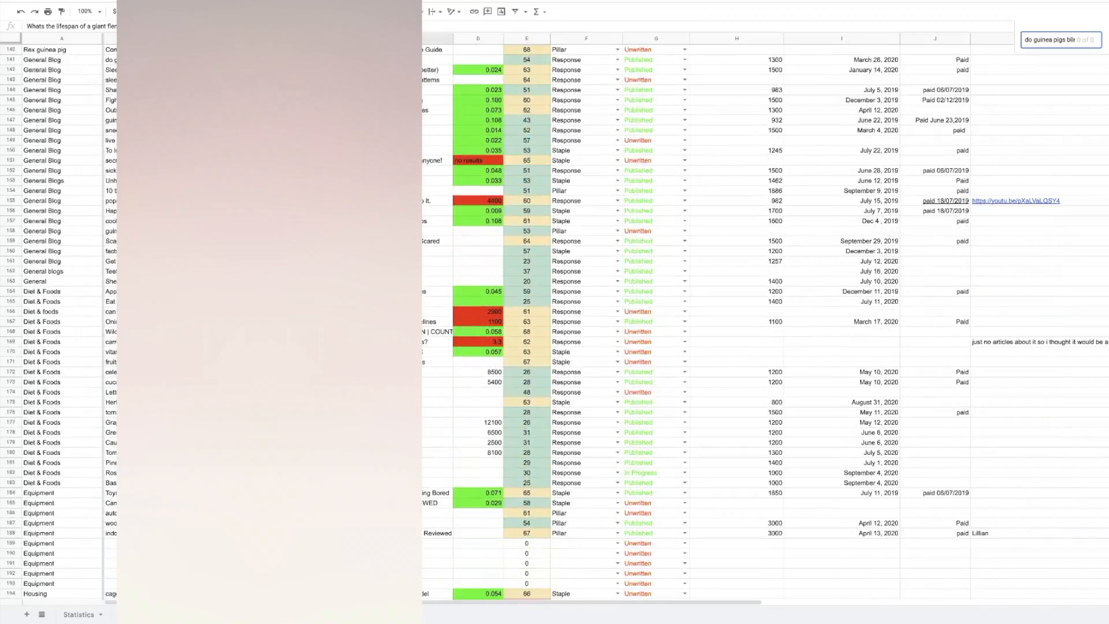
scroll(566, 323, up, 13)
scroll(565, 322, up, 9)
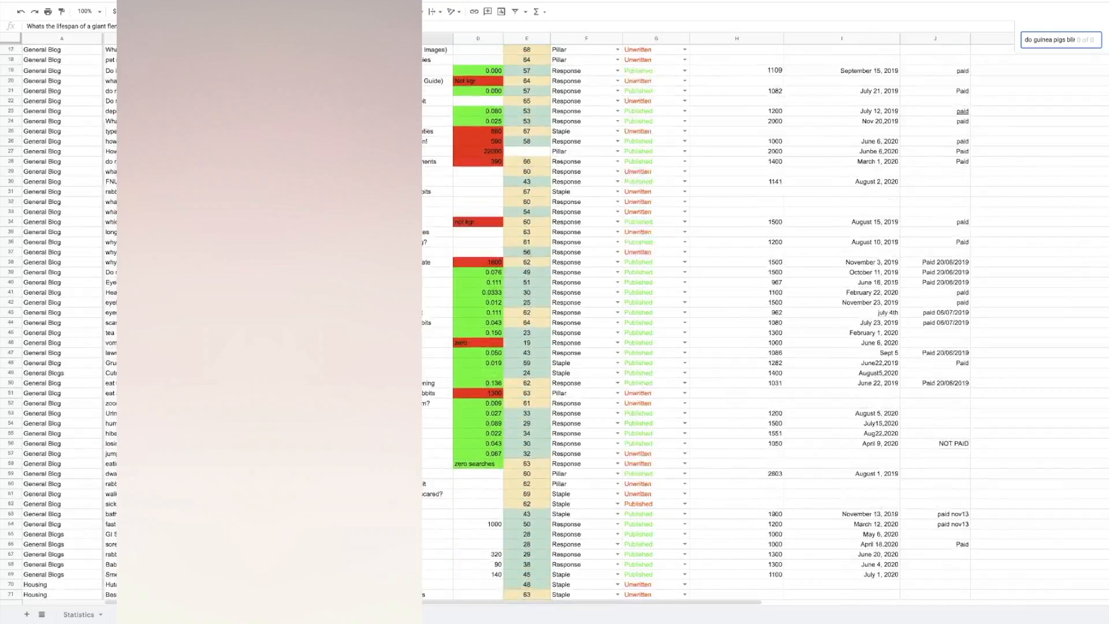
scroll(565, 323, up, 2)
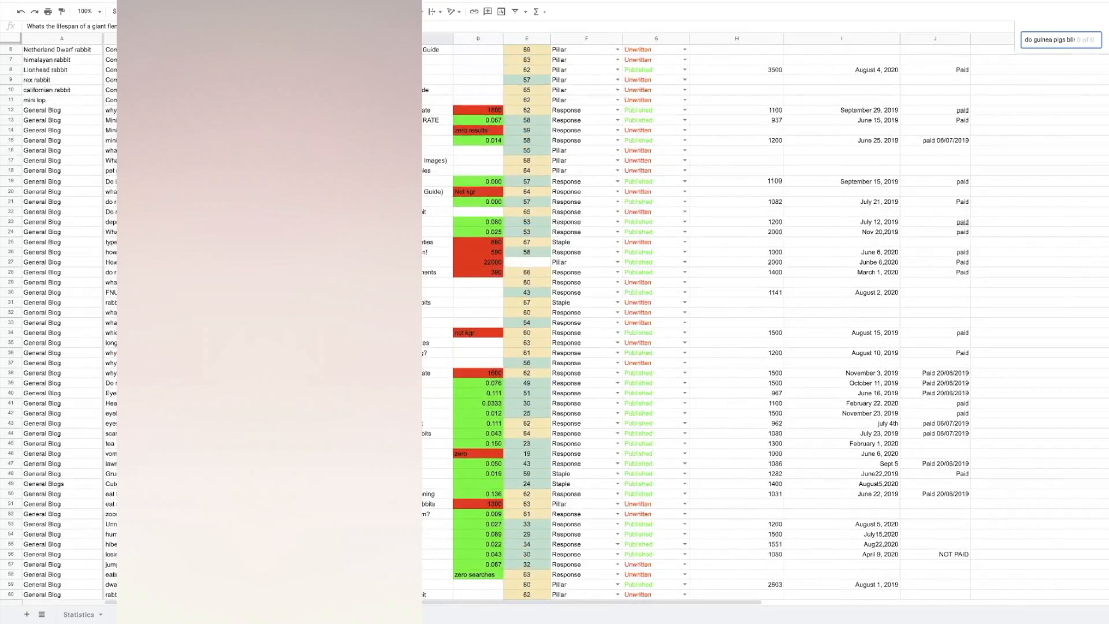
- Examine the guinea pig section of the content plan below the black divider row, including its categories, post types and statuses
scroll(565, 323, down, 14)
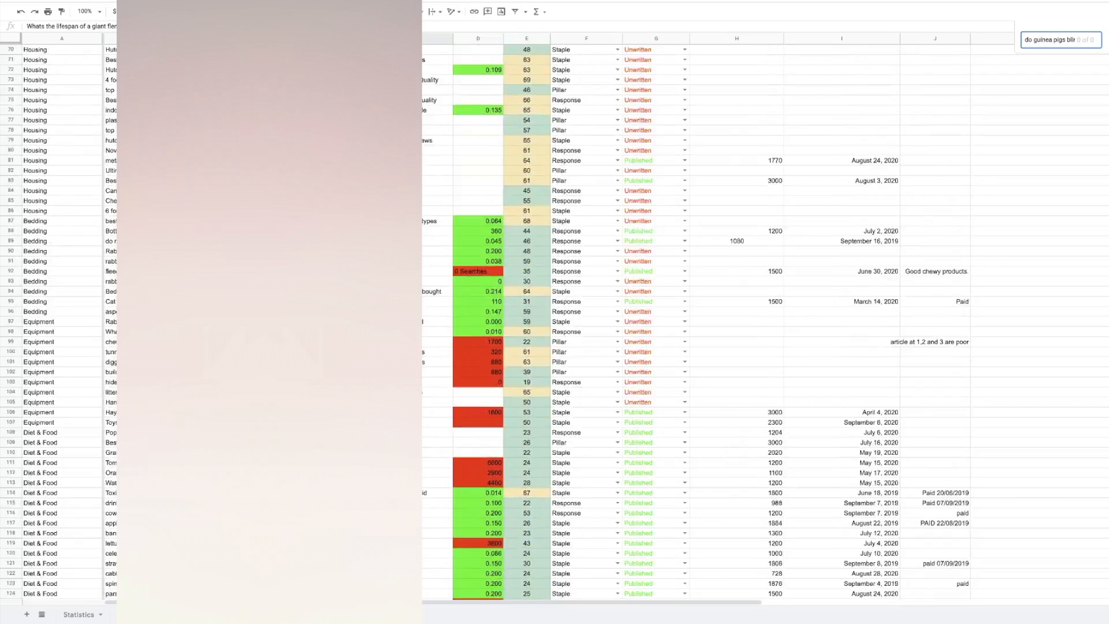
scroll(565, 322, down, 2)
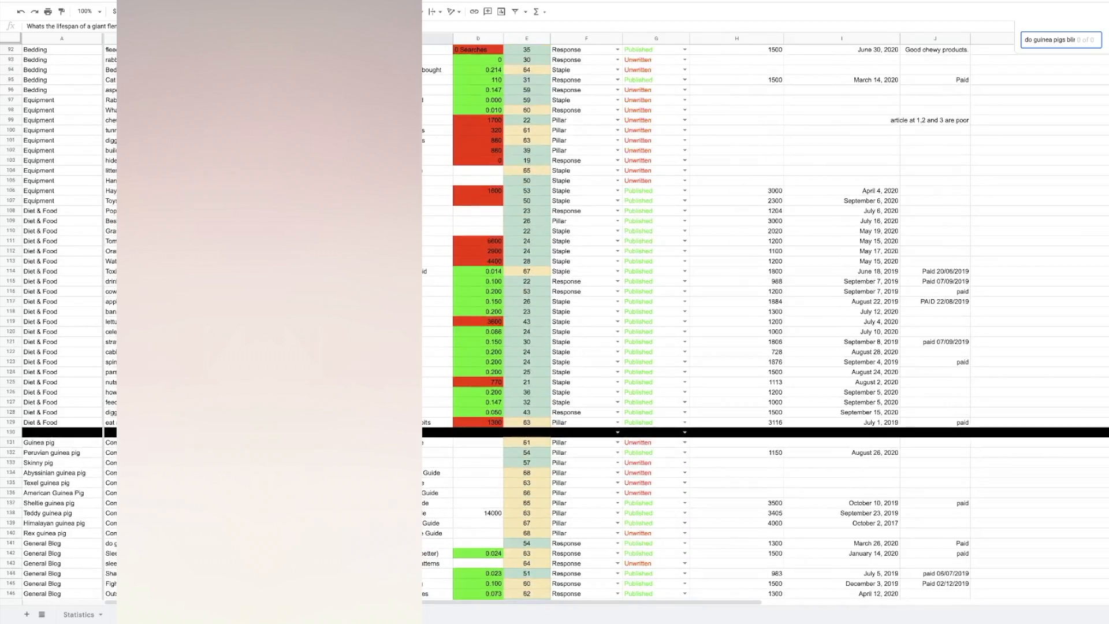
scroll(41, 181, down, 5)
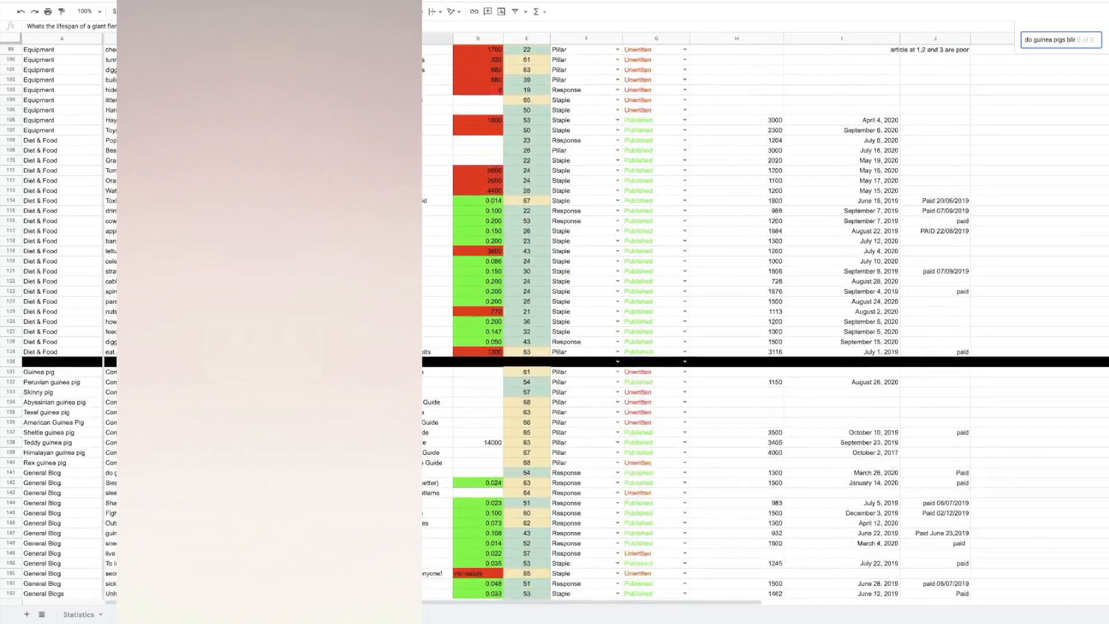
click(43, 151)
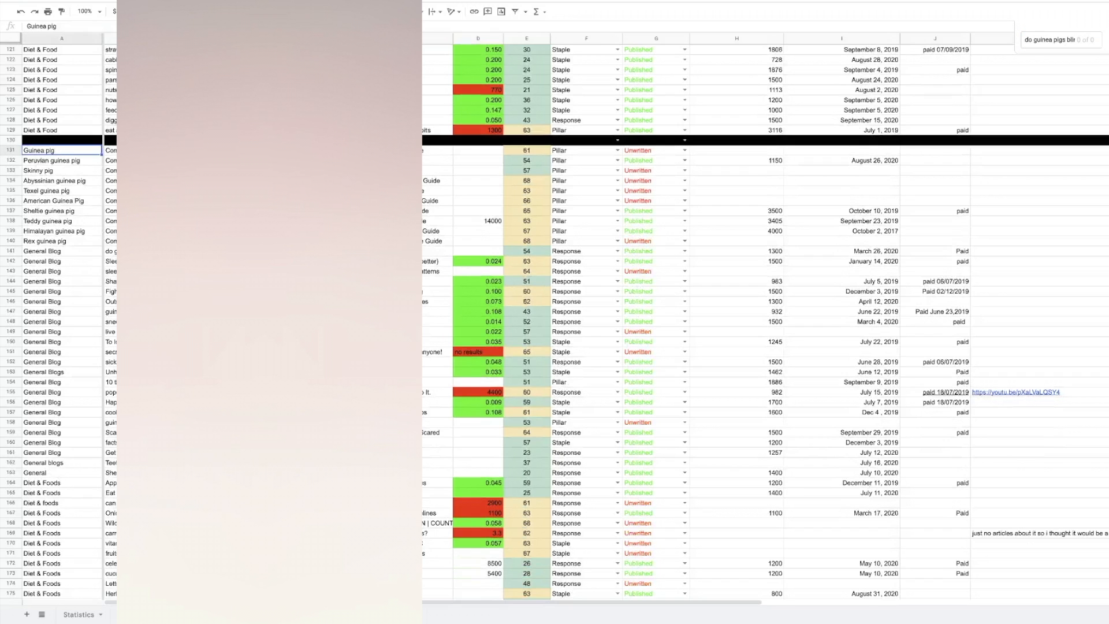
scroll(555, 322, down, 6)
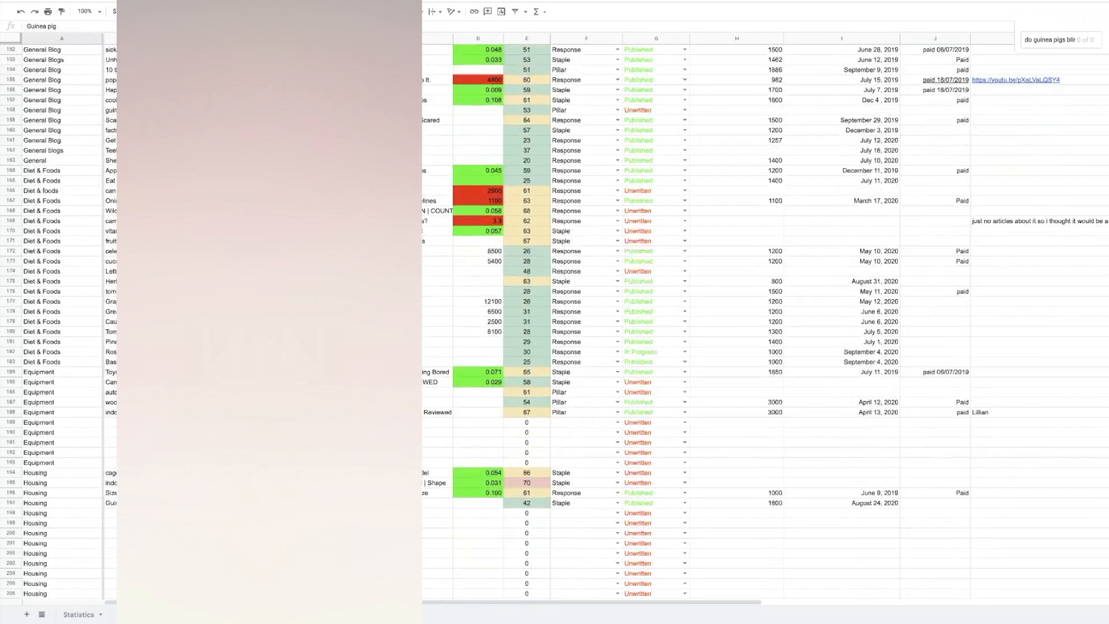
scroll(554, 323, down, 2)
scroll(555, 323, up, 8)
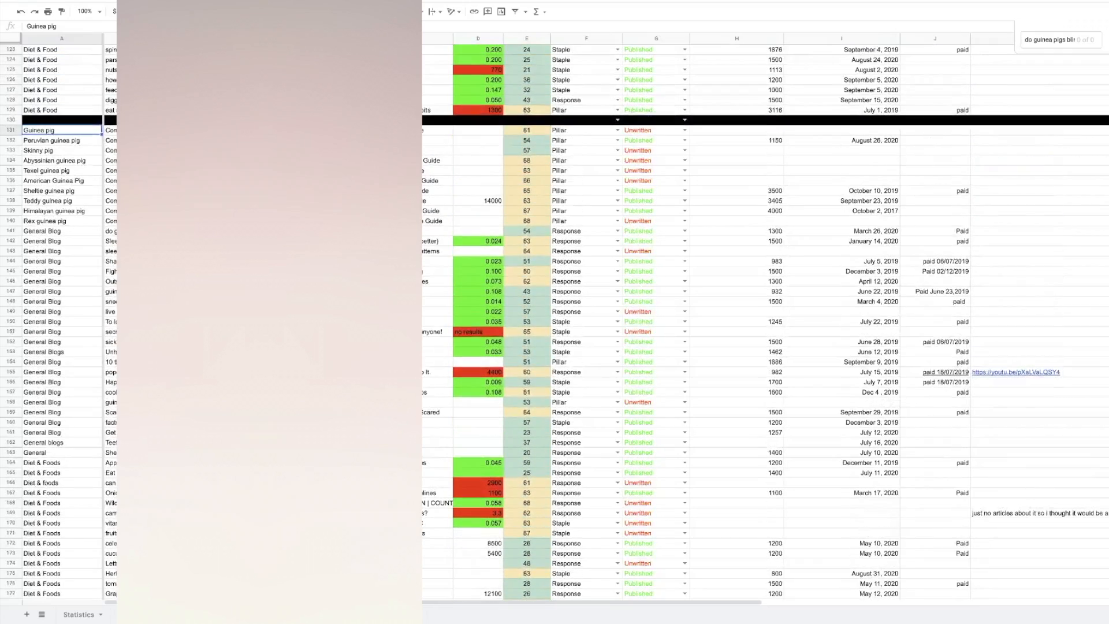
scroll(555, 322, down, 1)
- Search the sheet for the guinea pigs eating strawberries keyword and review the guinea pig Diet & Foods rows
mouse_move(682, 619)
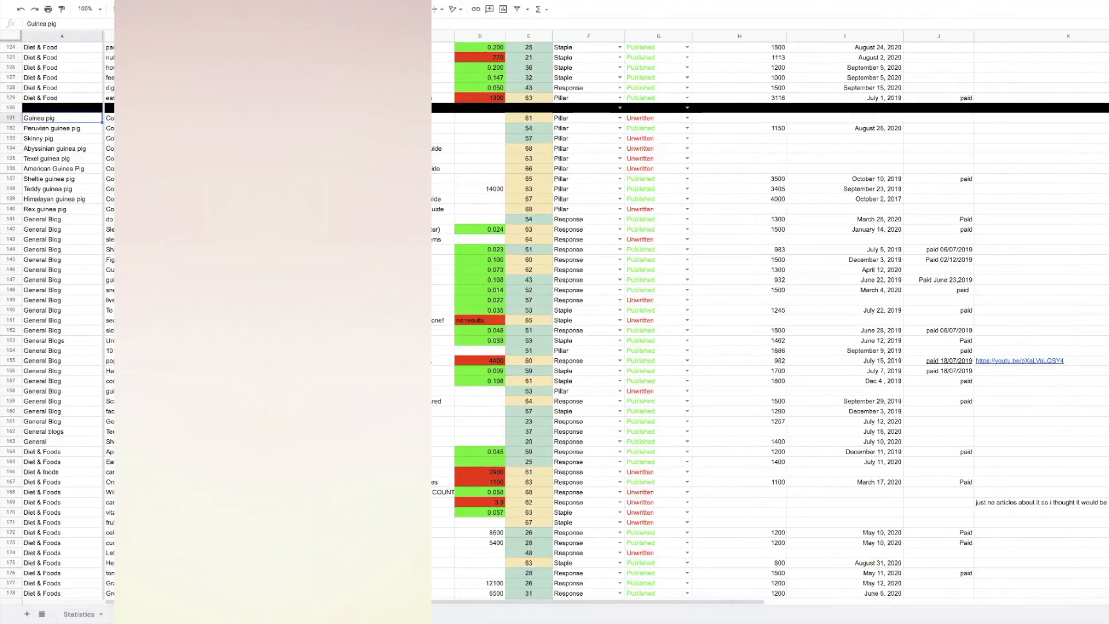
click(1056, 35)
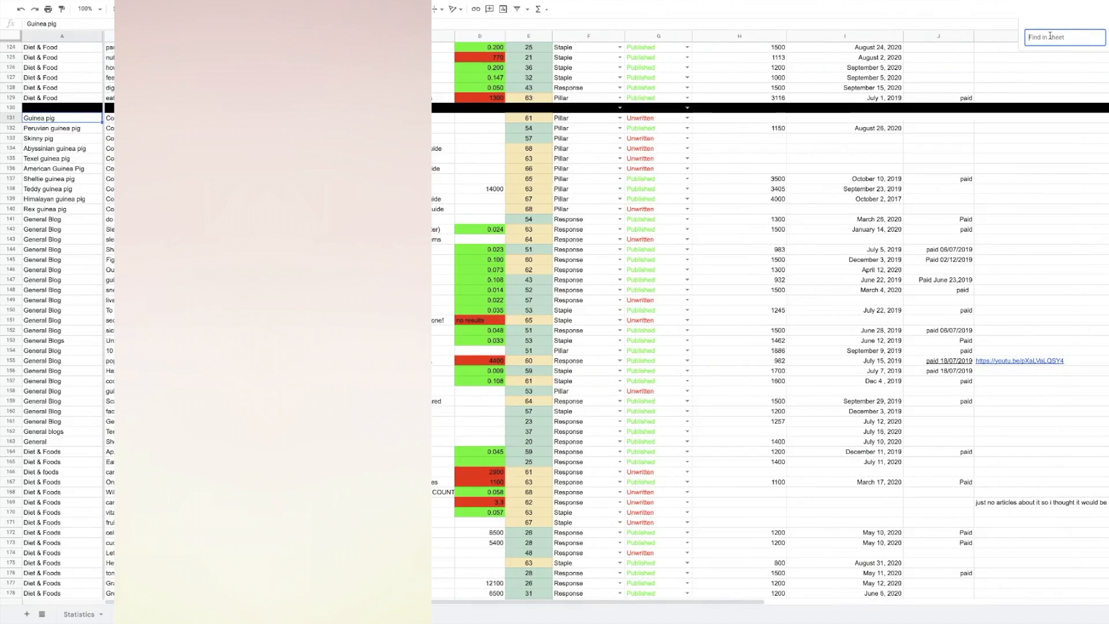
text(guinea pigs eat strawb)
scroll(615, 179, down, 5)
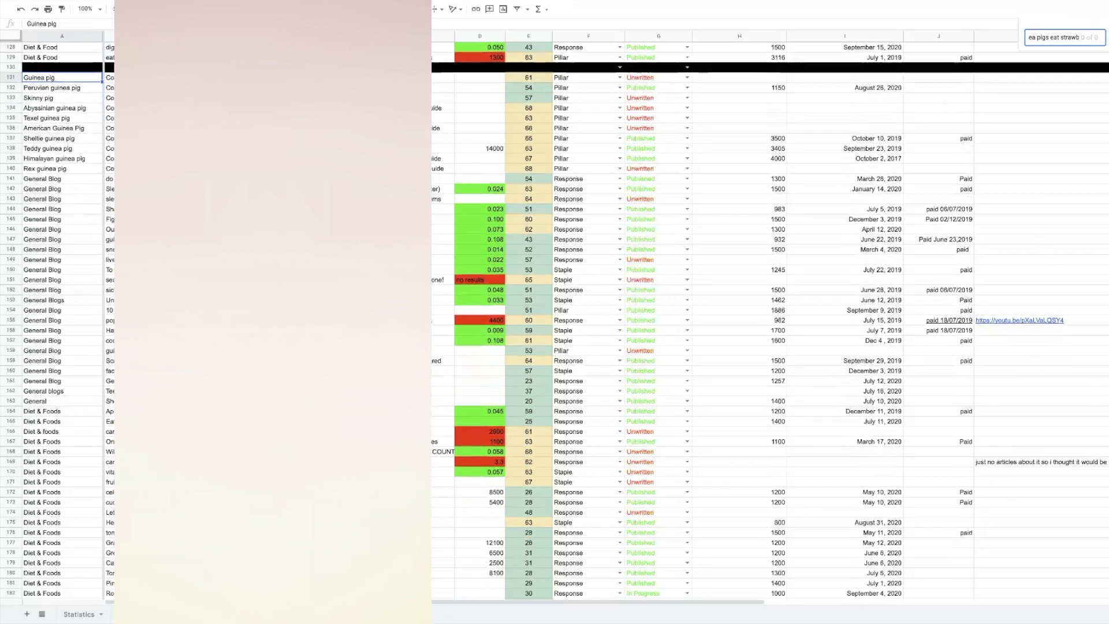
scroll(81, 292, down, 2)
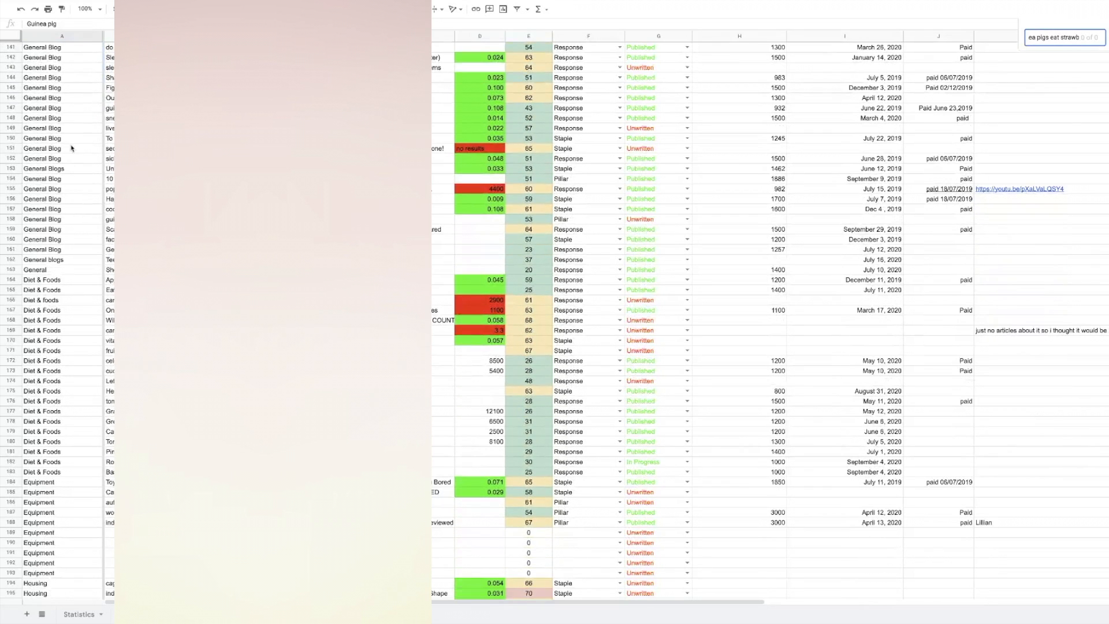
drag(65, 282, 67, 446)
click(69, 472)
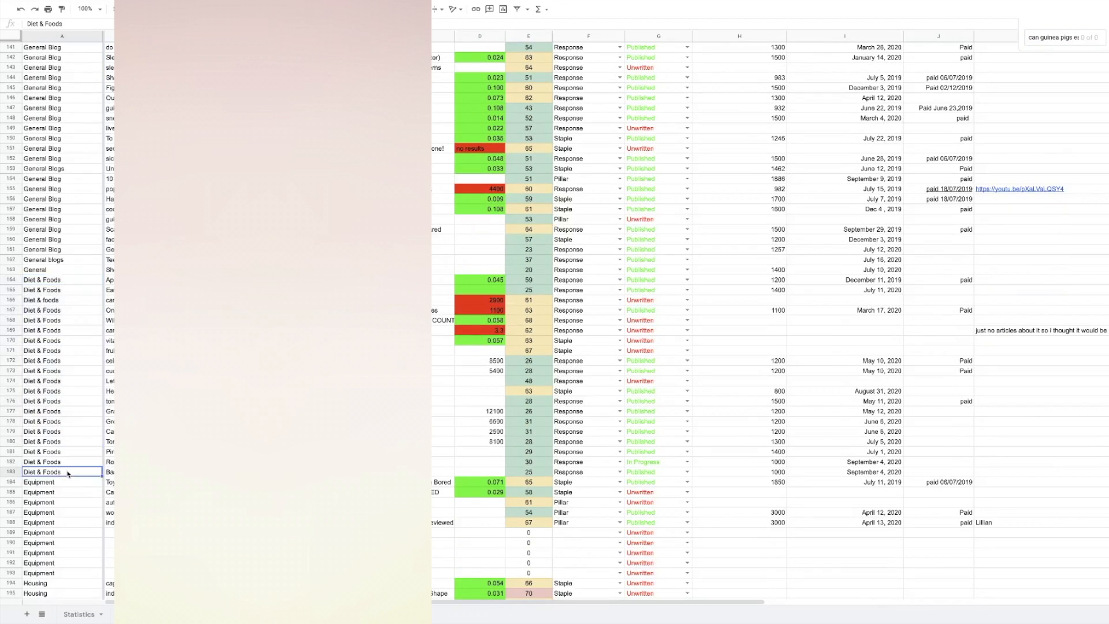
drag(65, 283, 57, 473)
click(442, 279)
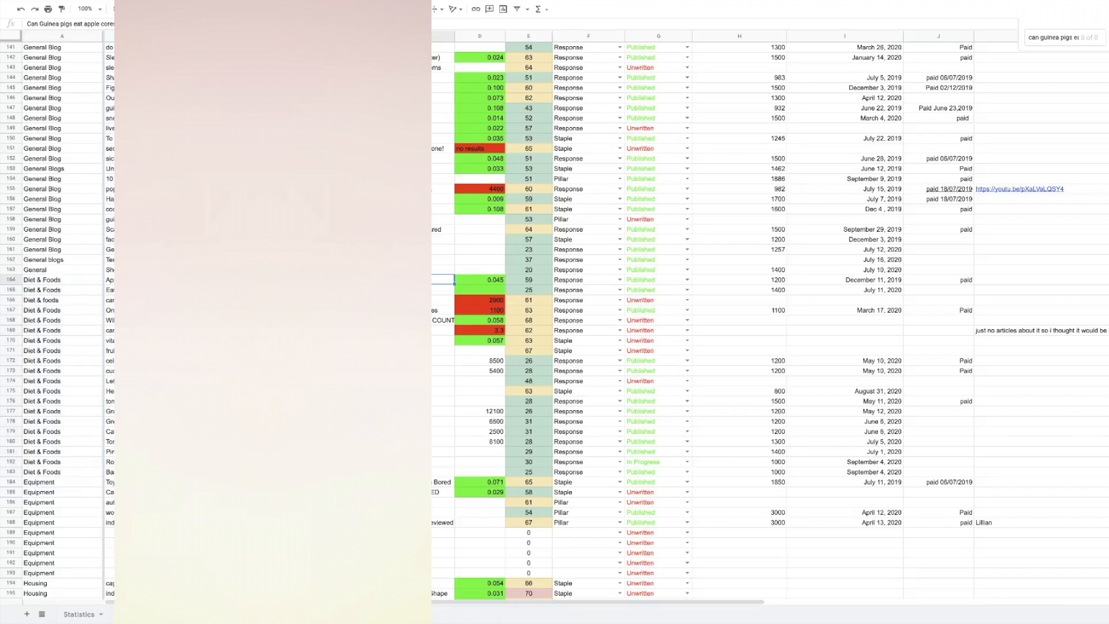
- Insert a blank row below row 164 and enter "Diet & Foods" as its category
mouse_move(487, 620)
click(10, 280)
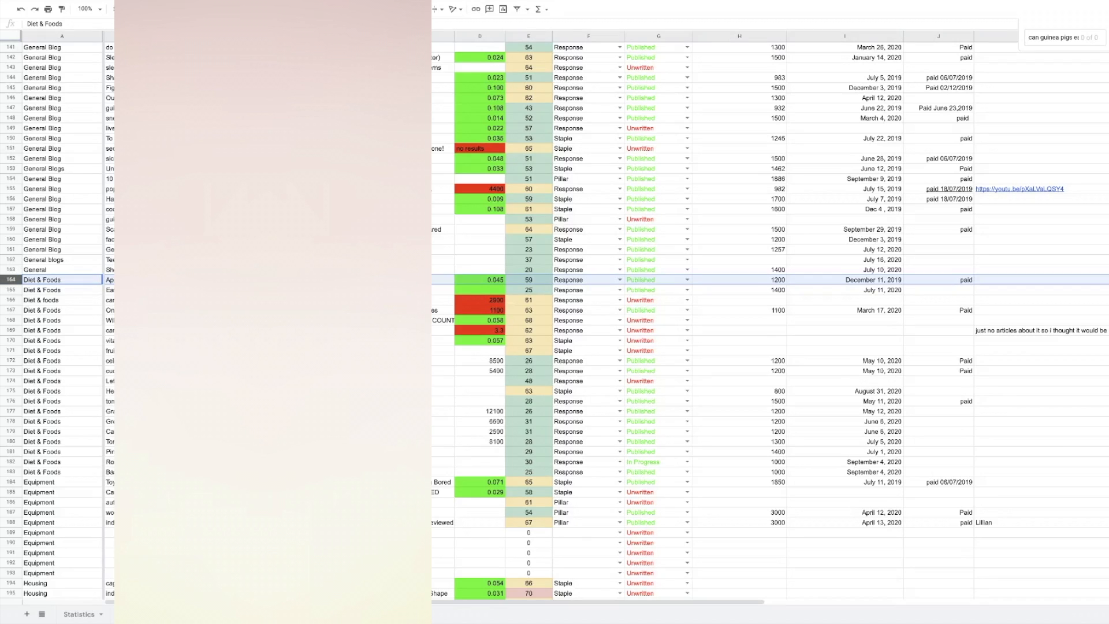
click(104, 1)
click(101, 23)
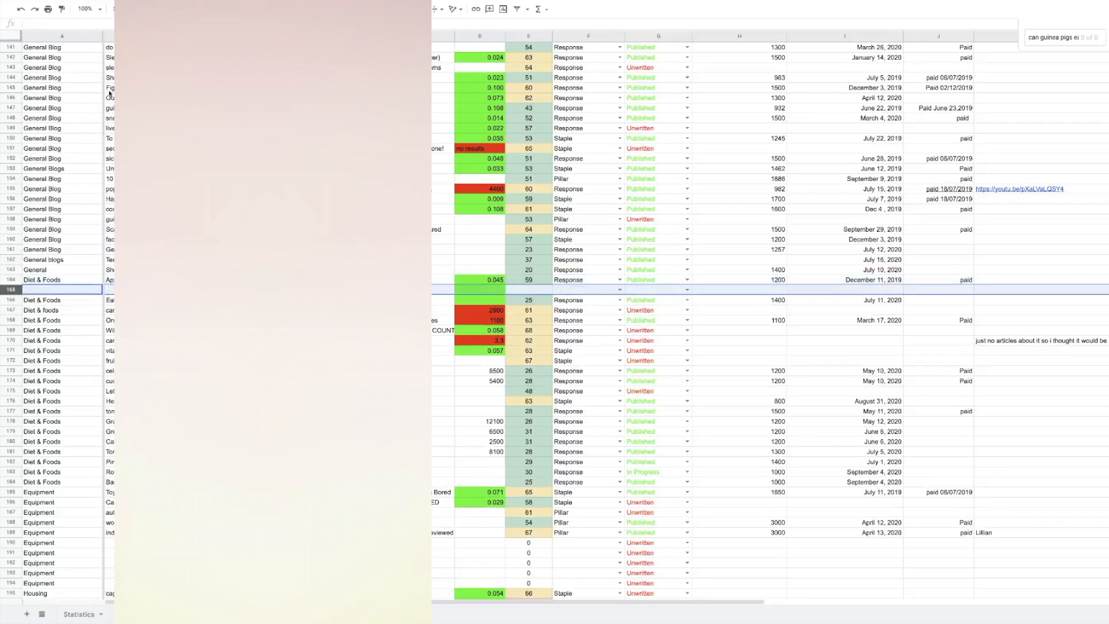
click(74, 290)
text(Diet & Foods)
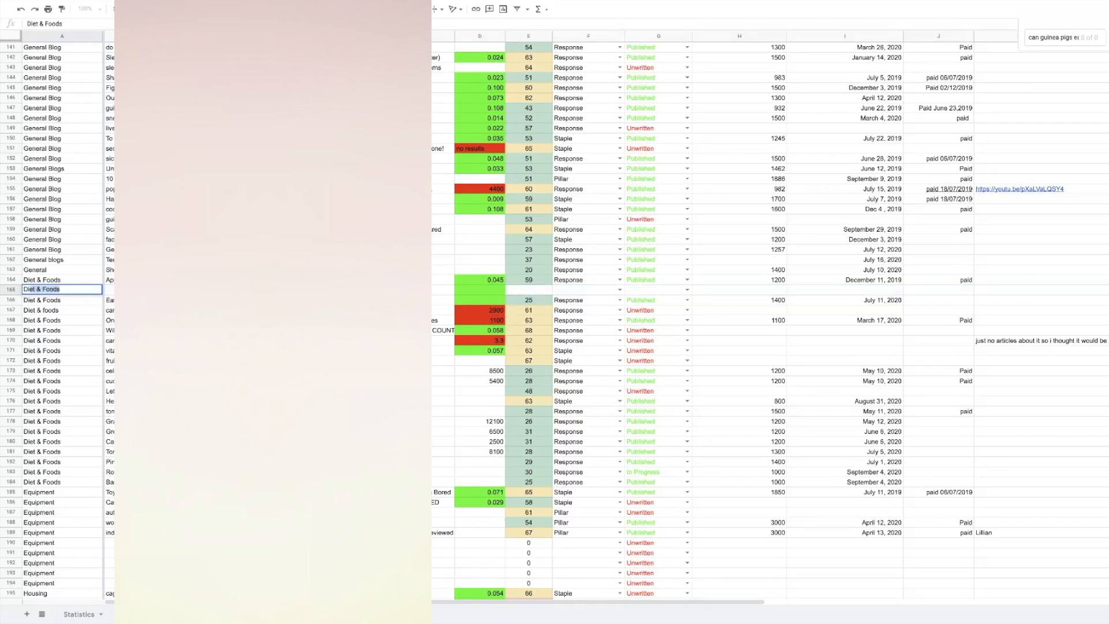
- Enter "Strawberries" as the new row's title and paste "can guinea pigs eat strawberries" as its keyword
key(Tab)
text(Strawberries)
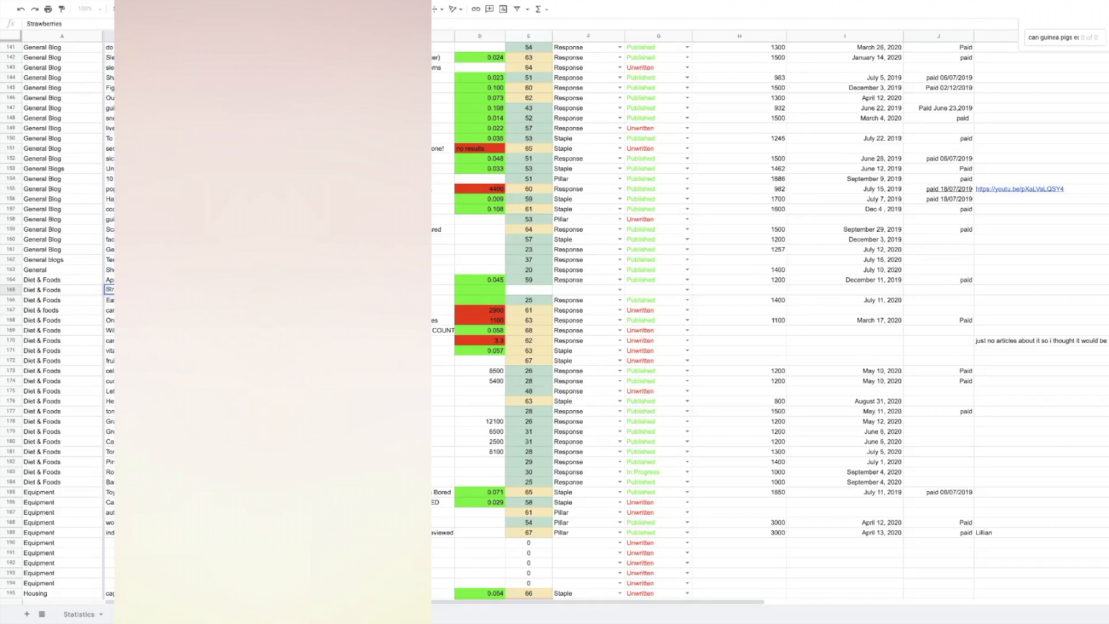
key(Tab)
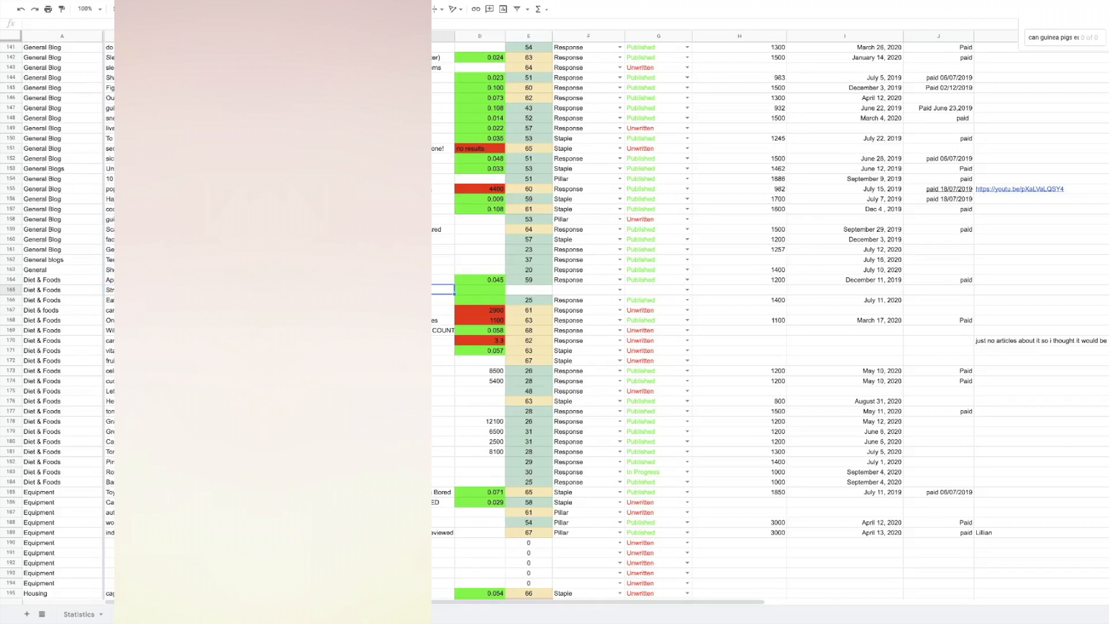
key(ctrl+v)
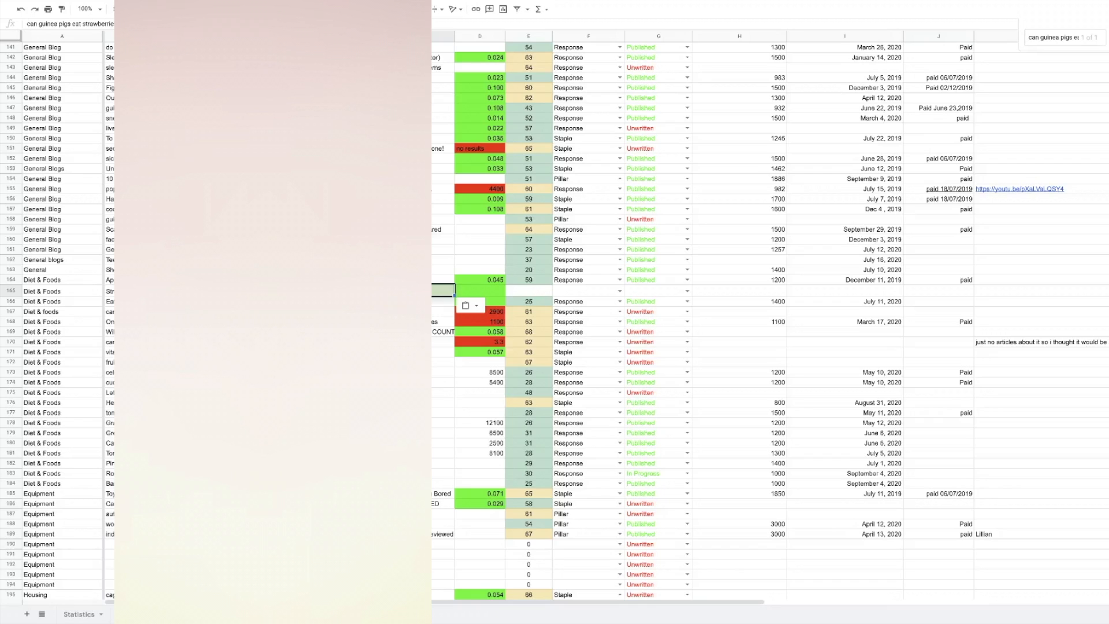
key(Up)
key(Up)
key(Down)
key(Down)
key(Down)
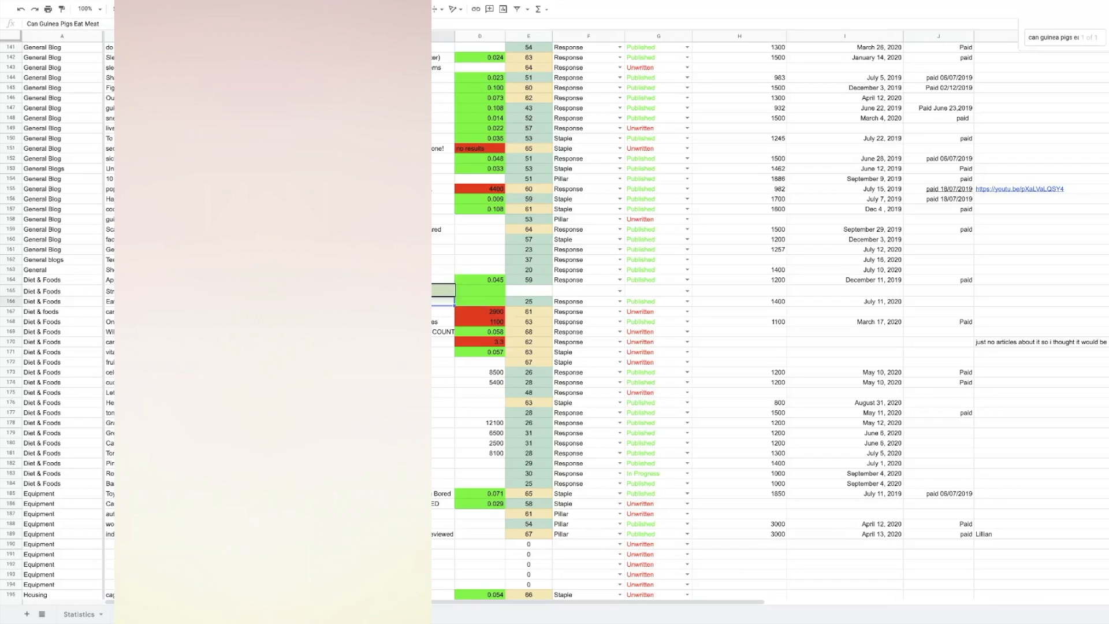
- Set the strawberries row's post type to Response, its status to In Progress and its word count to 500-800
click(621, 291)
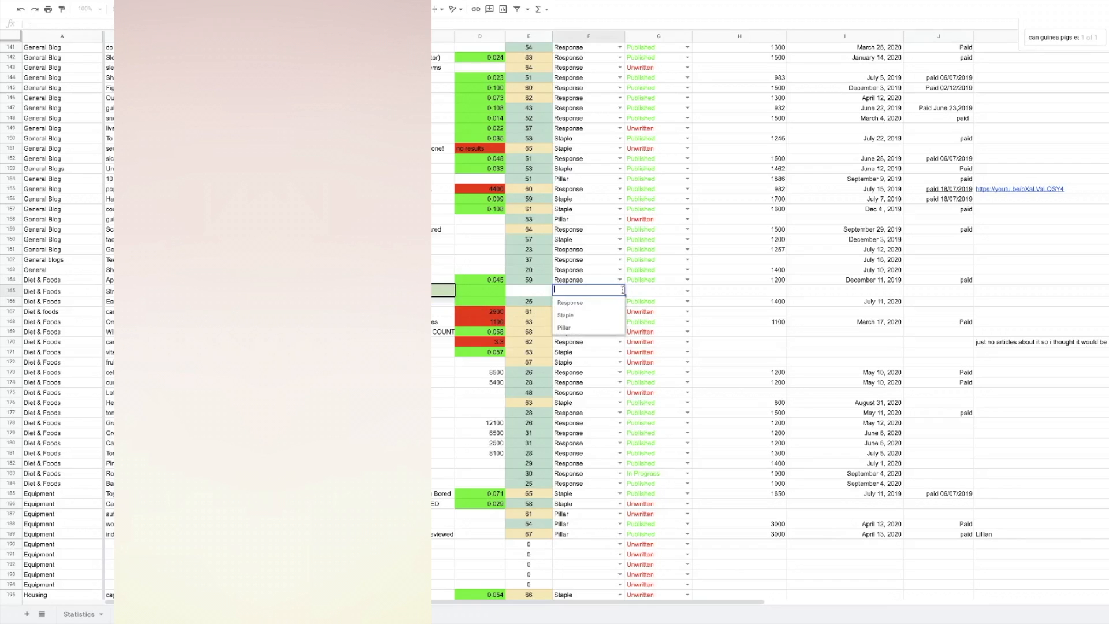
click(438, 253)
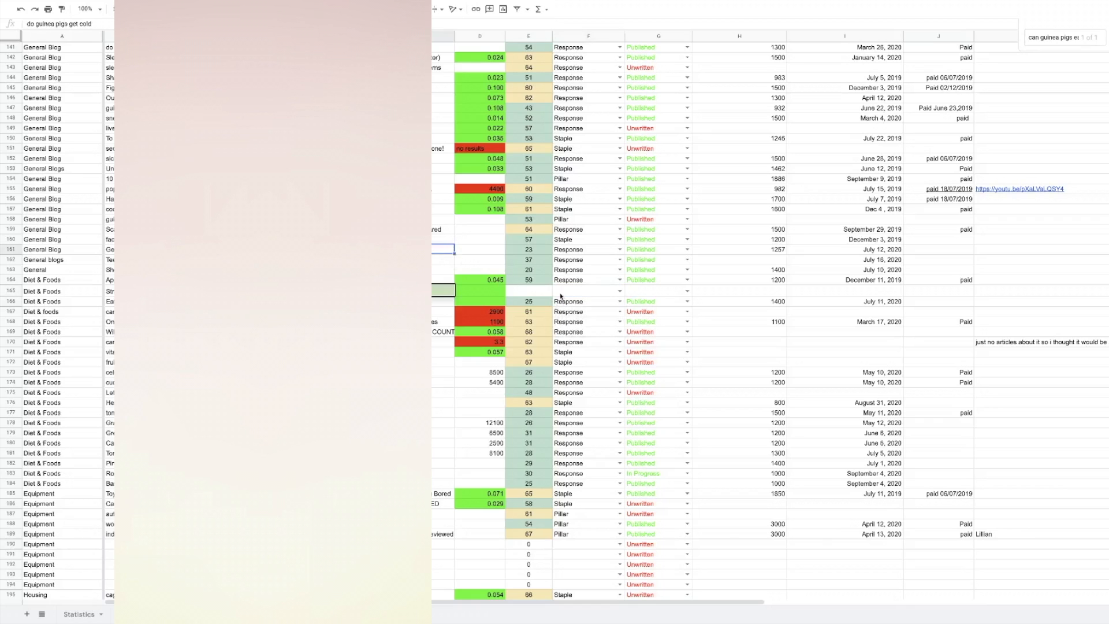
click(620, 290)
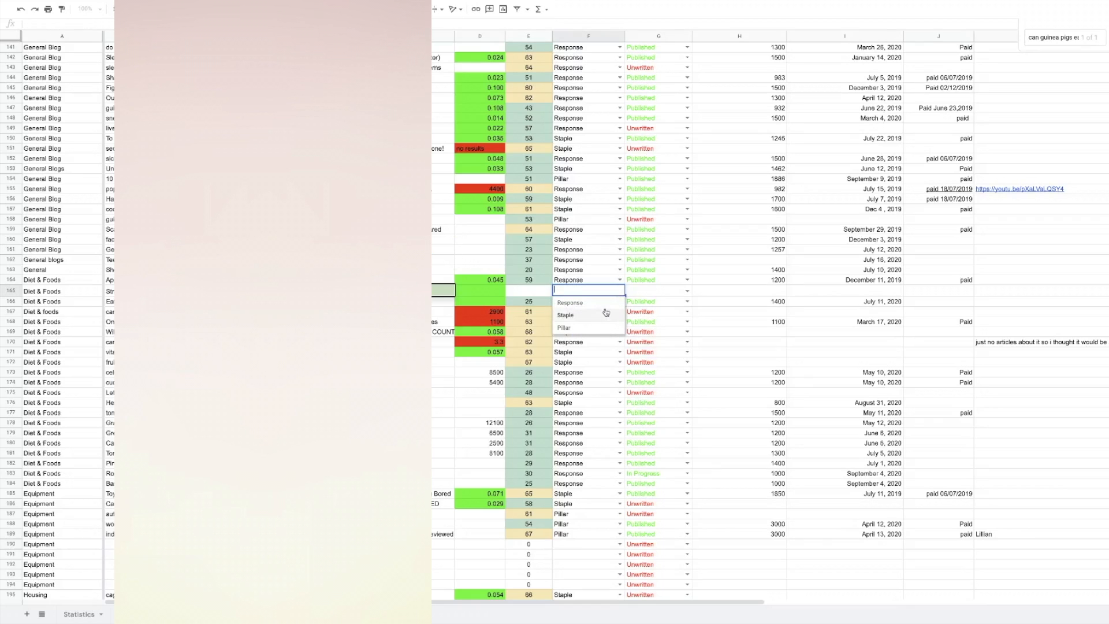
click(604, 306)
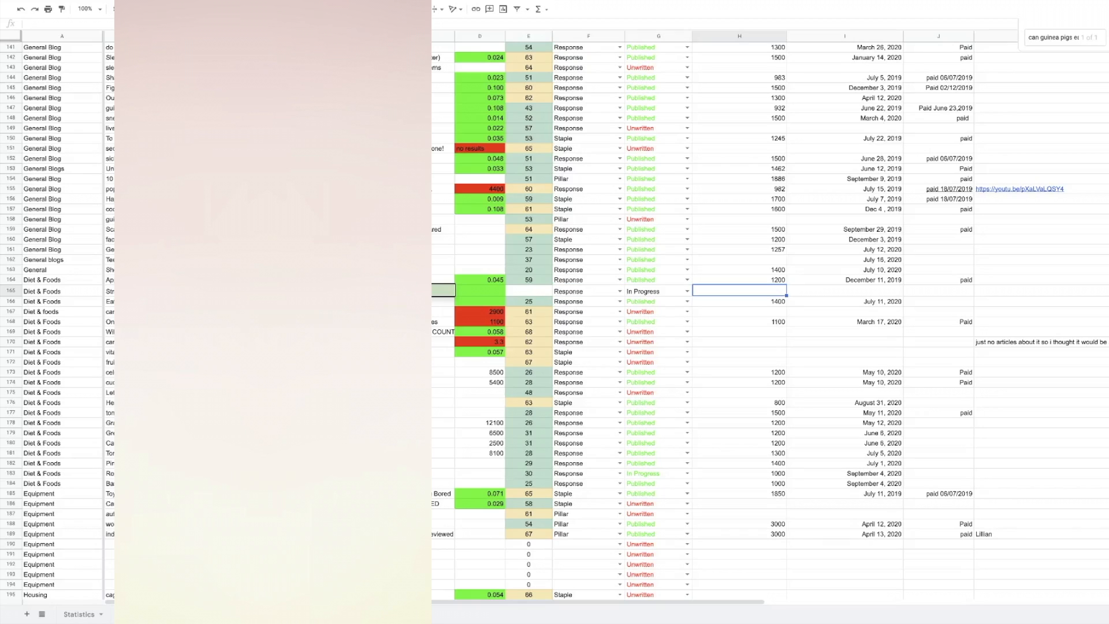
text(500-800)
click(750, 311)
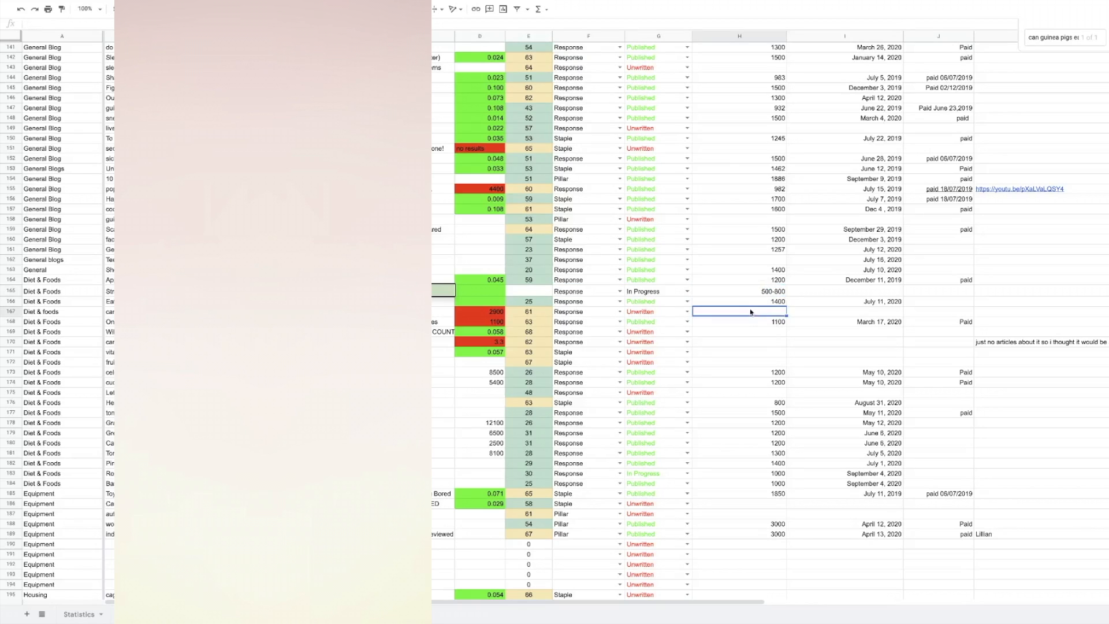
- Switch to Word, copy the keyword "do guinea pigs blink" and return to the content plan sheet
mouse_move(748, 607)
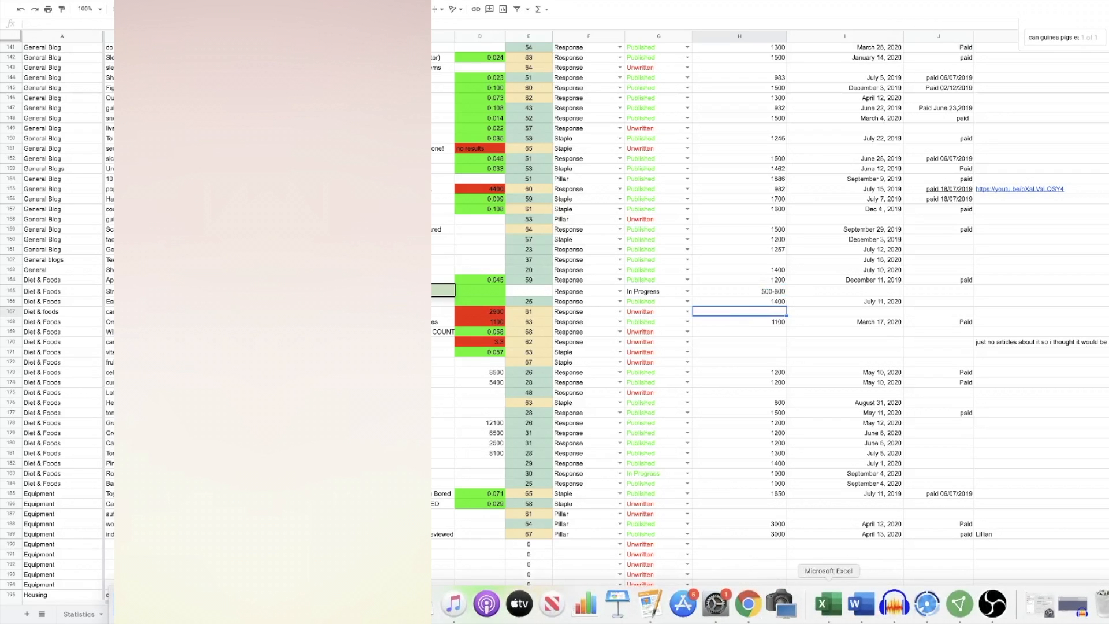
click(867, 612)
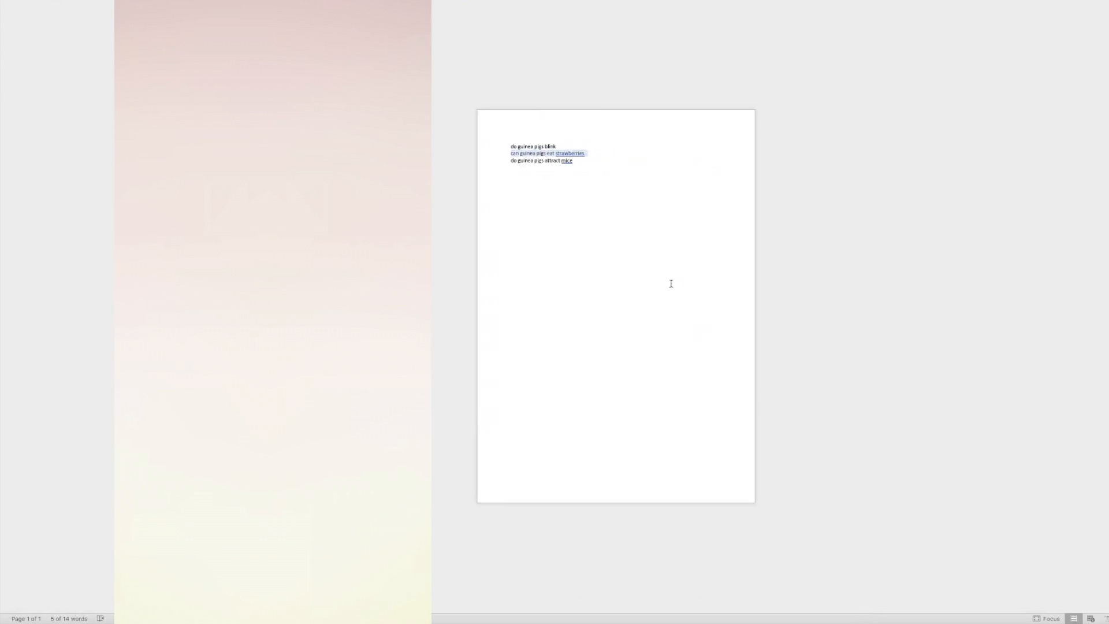
drag(558, 146, 519, 149)
right_click(519, 149)
click(533, 159)
key(super+Tab)
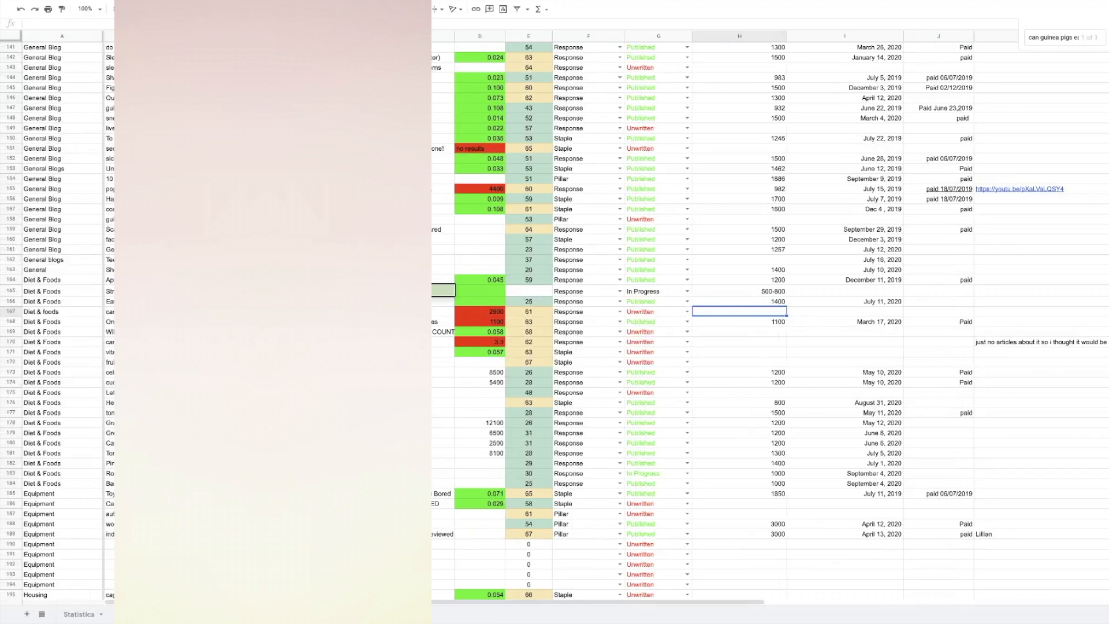
- Insert a blank row below row 141 and enter "General blogs" as its category
scroll(16, 152, up, 5)
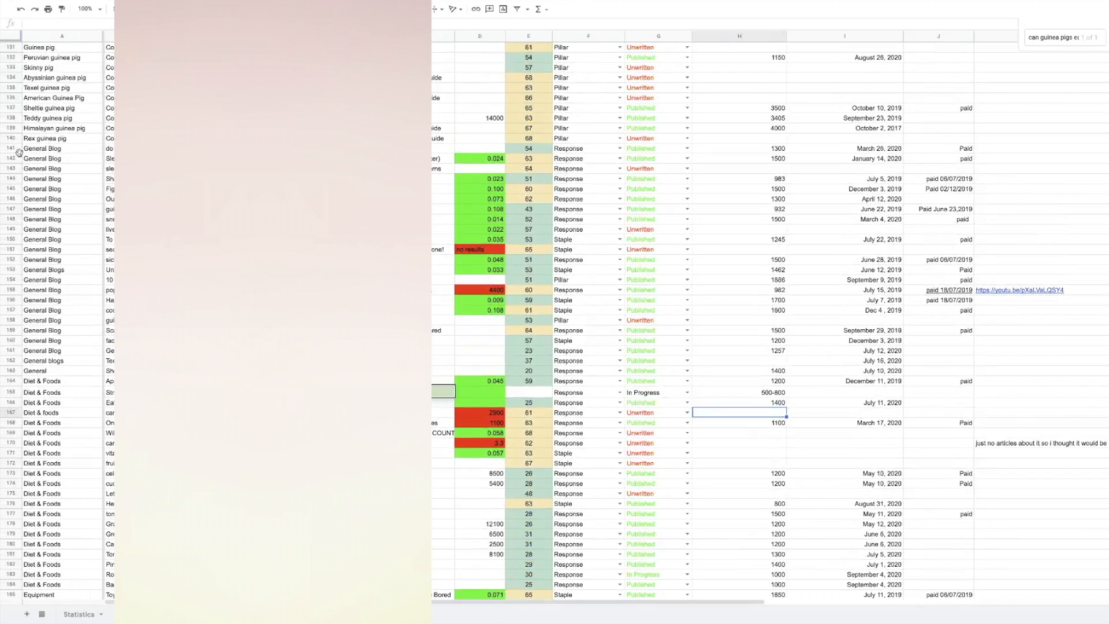
click(15, 149)
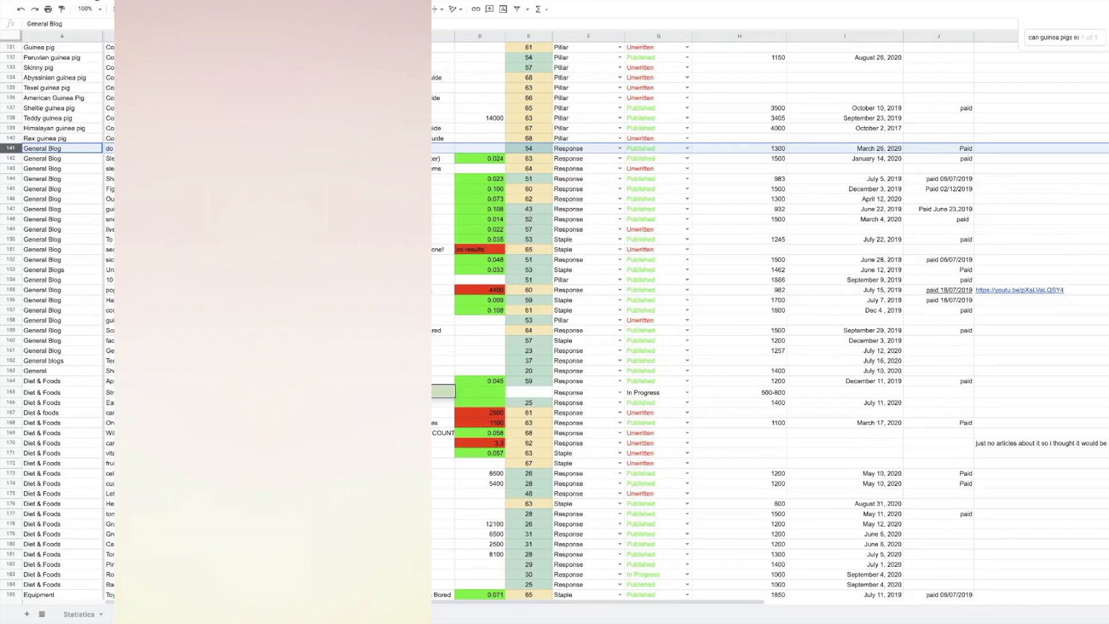
click(97, 1)
click(104, 23)
text(General b)
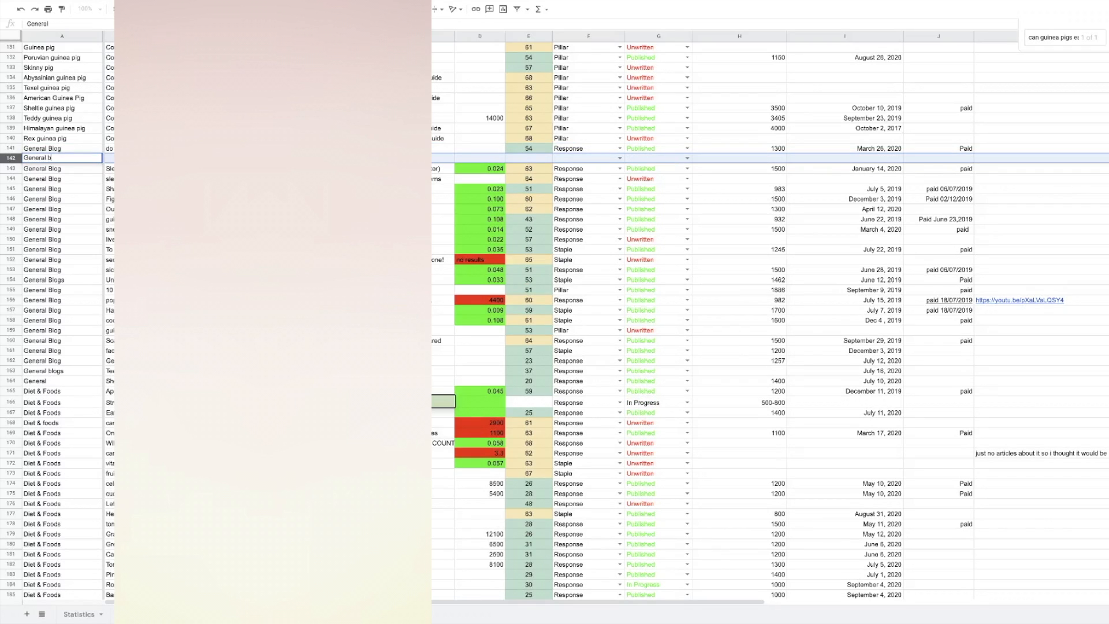
- Paste "do guinea pigs blink" as both the title and the keyword of new row 142
key(Tab)
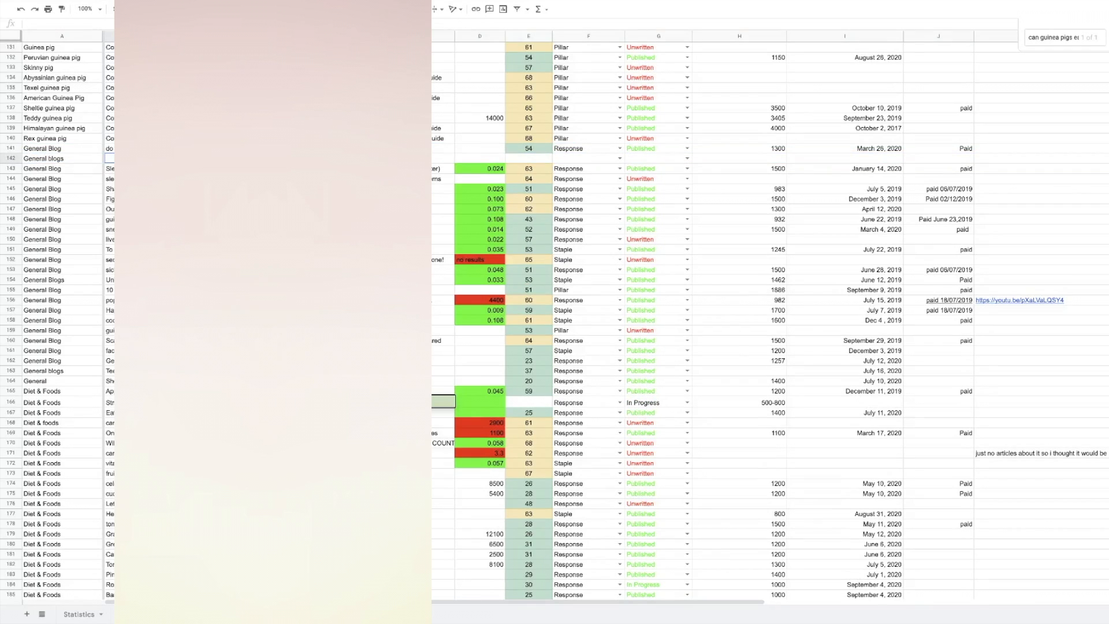
key(ctrl+v)
key(Tab)
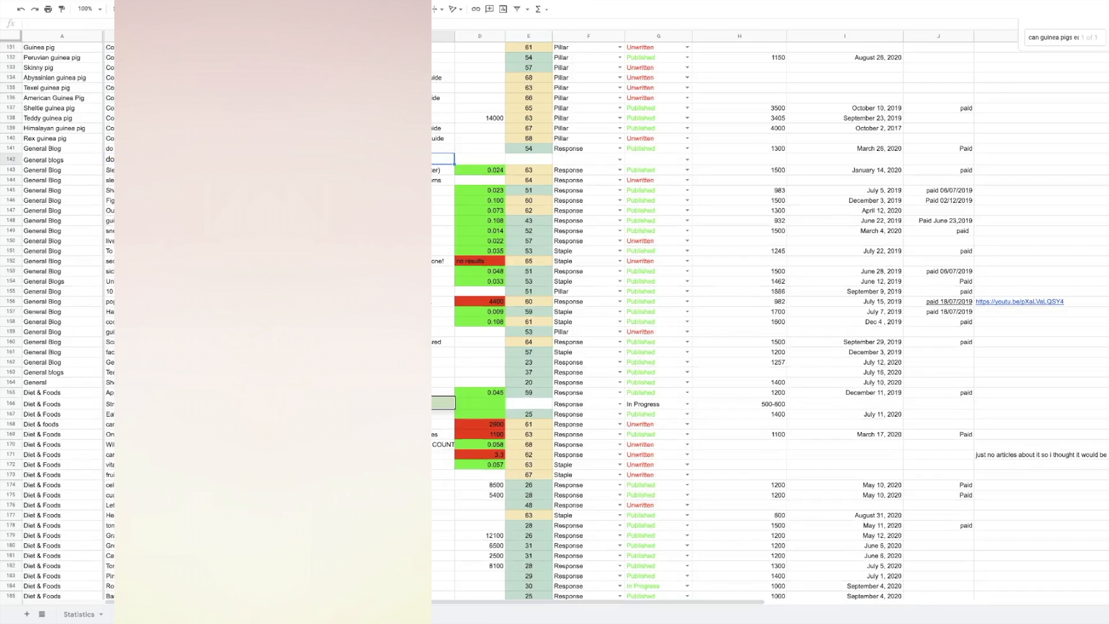
key(ctrl+v)
- Set row 142's post type to Response, its status to In Progress and its word count to 500-800
click(623, 158)
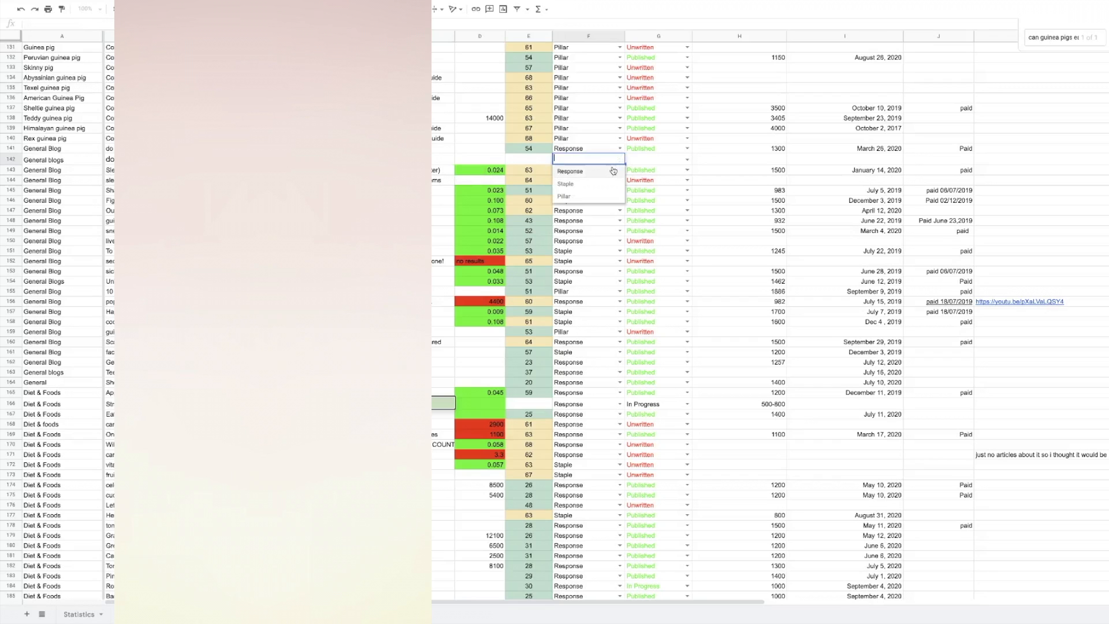
click(602, 171)
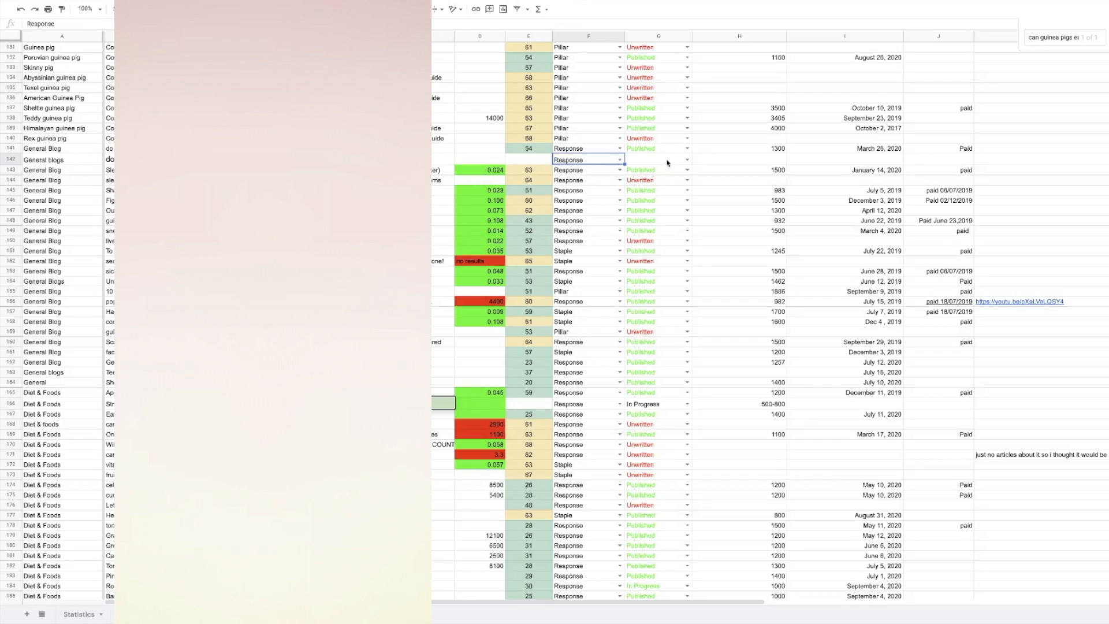
click(687, 159)
click(661, 185)
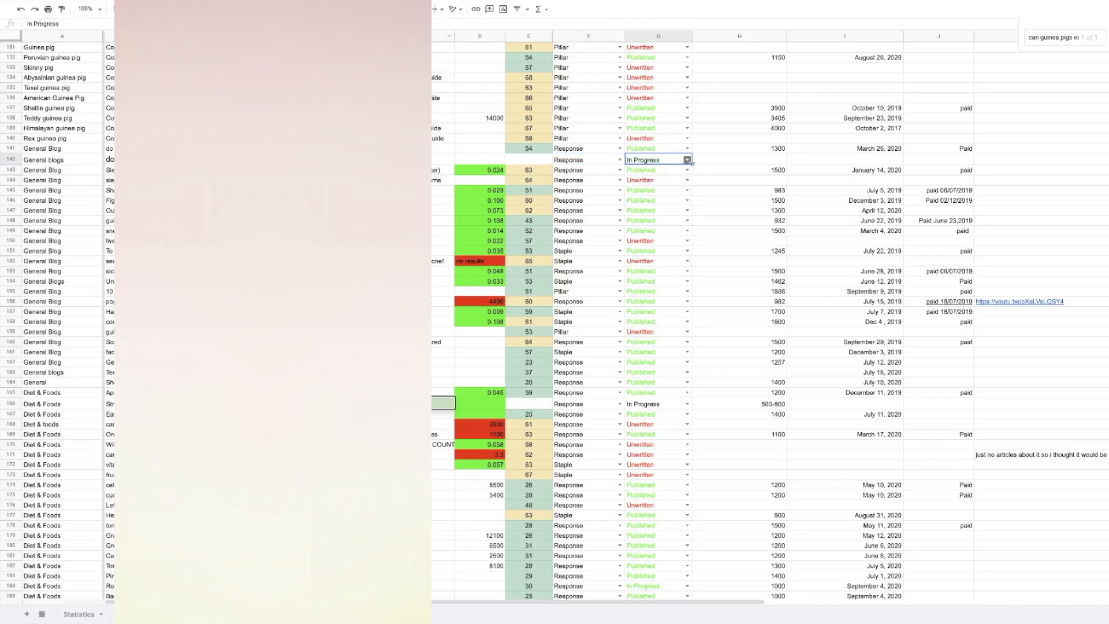
click(749, 162)
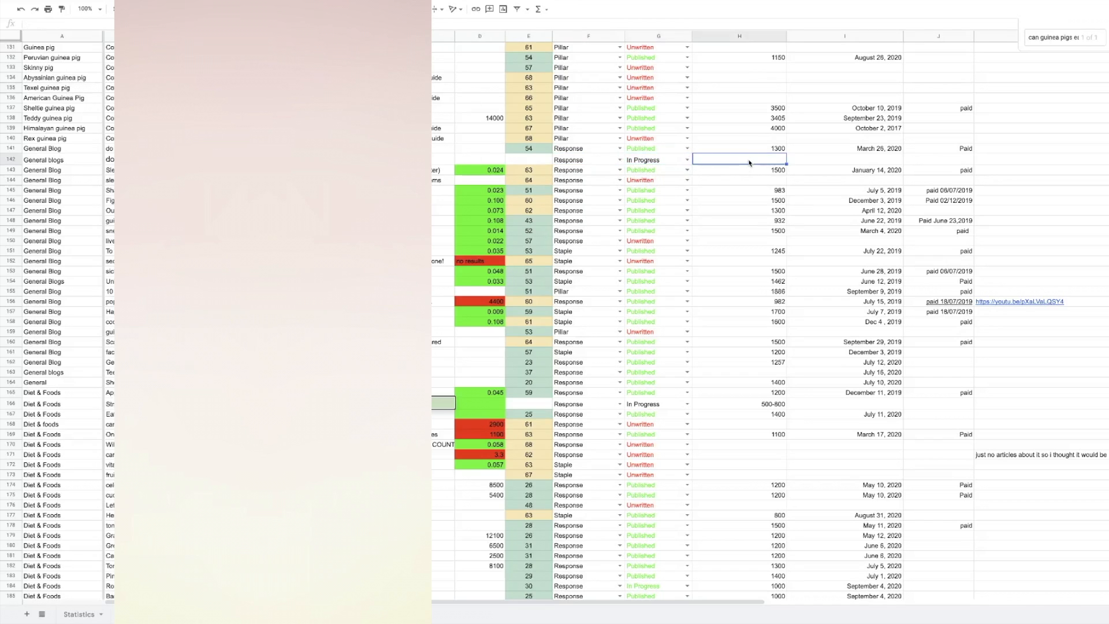
click(688, 161)
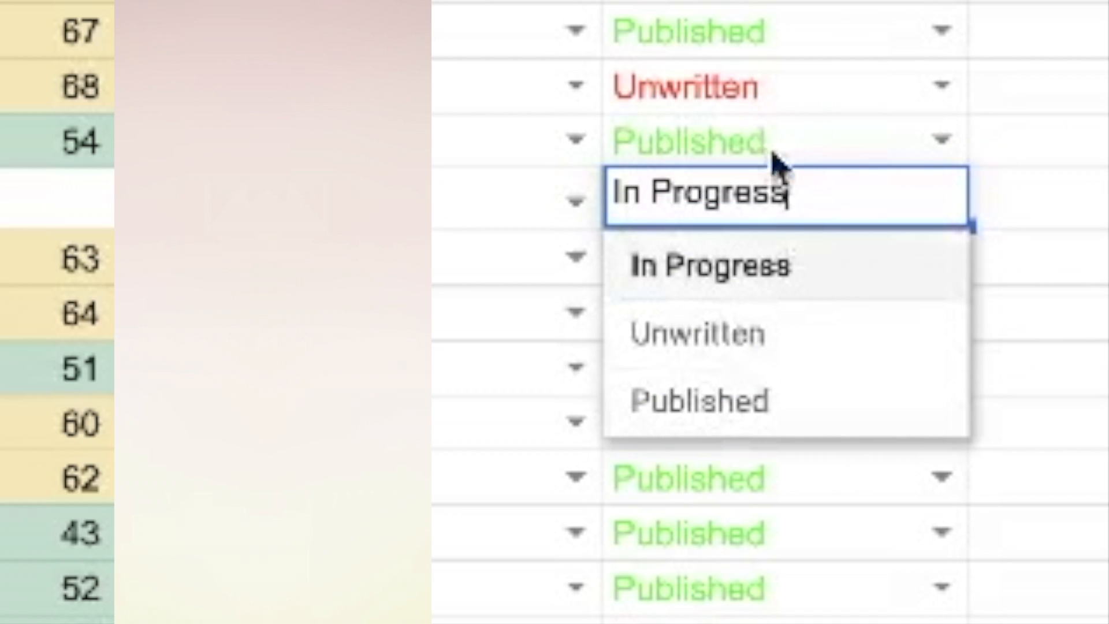
click(1040, 197)
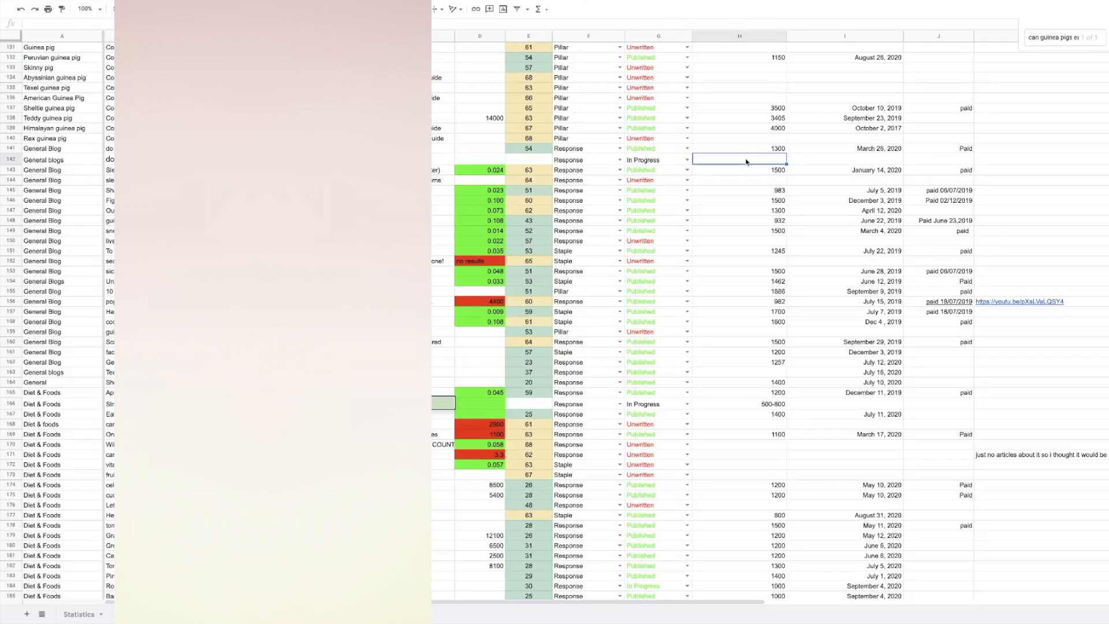
text(500-800)
click(733, 180)
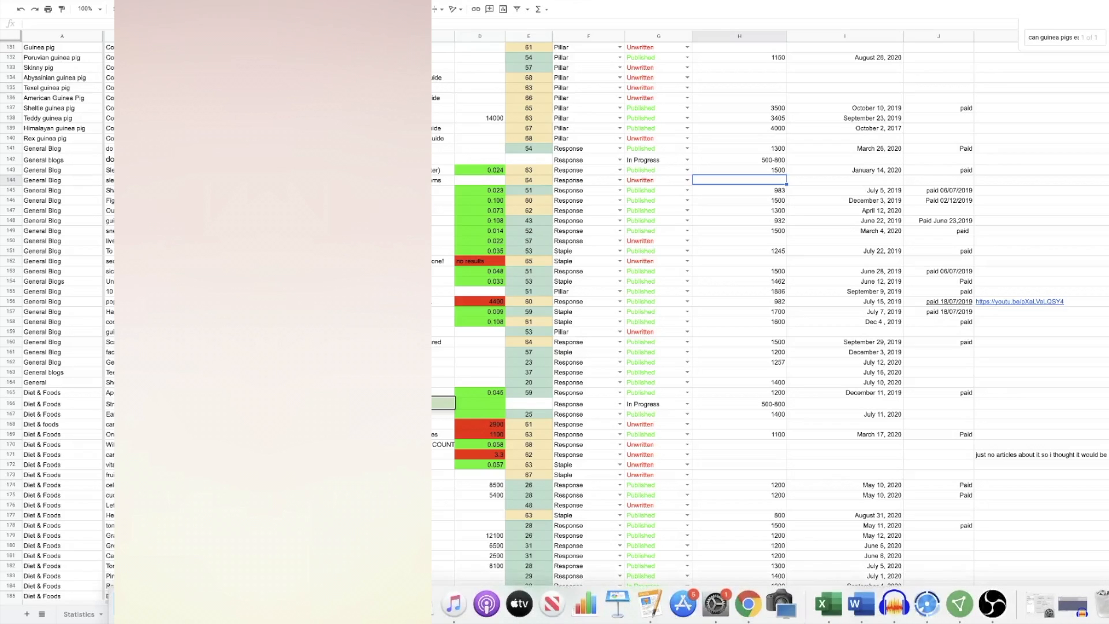
- Switch to Word, copy the keyword "do guinea pigs attract mice" and return to the content plan sheet
click(867, 611)
click(567, 161)
drag(575, 162, 515, 166)
right_click(528, 158)
click(539, 174)
key(super+Tab)
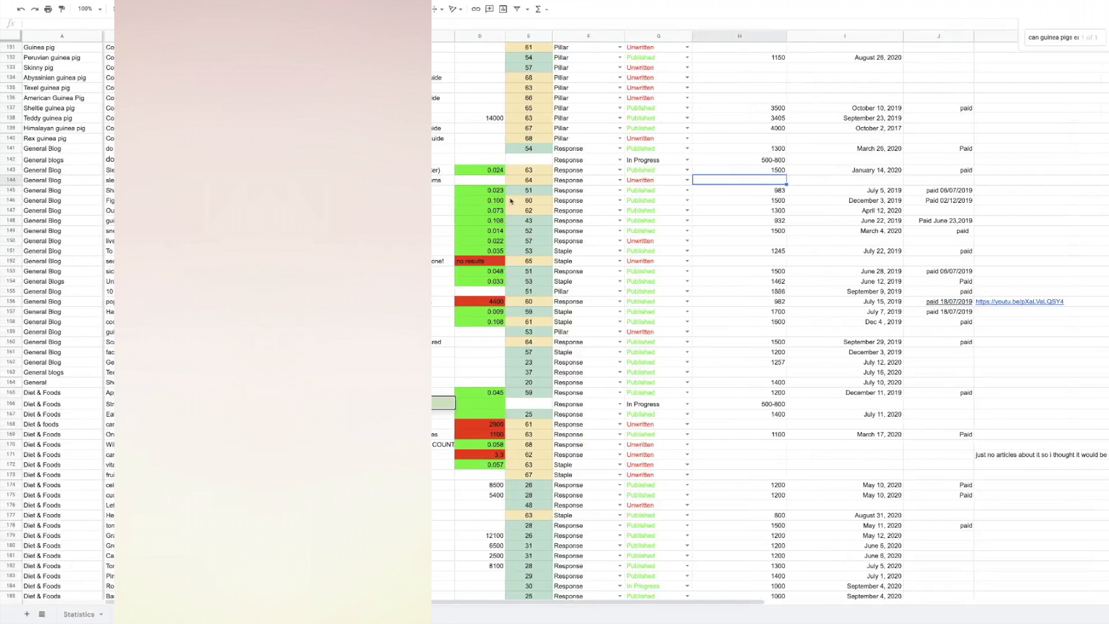
- Search the sheet for "do guinea pigs attract mice" and review the existing guinea pig rows for that topic
click(1066, 33)
drag(1028, 38, 1092, 39)
key(ctrl+v)
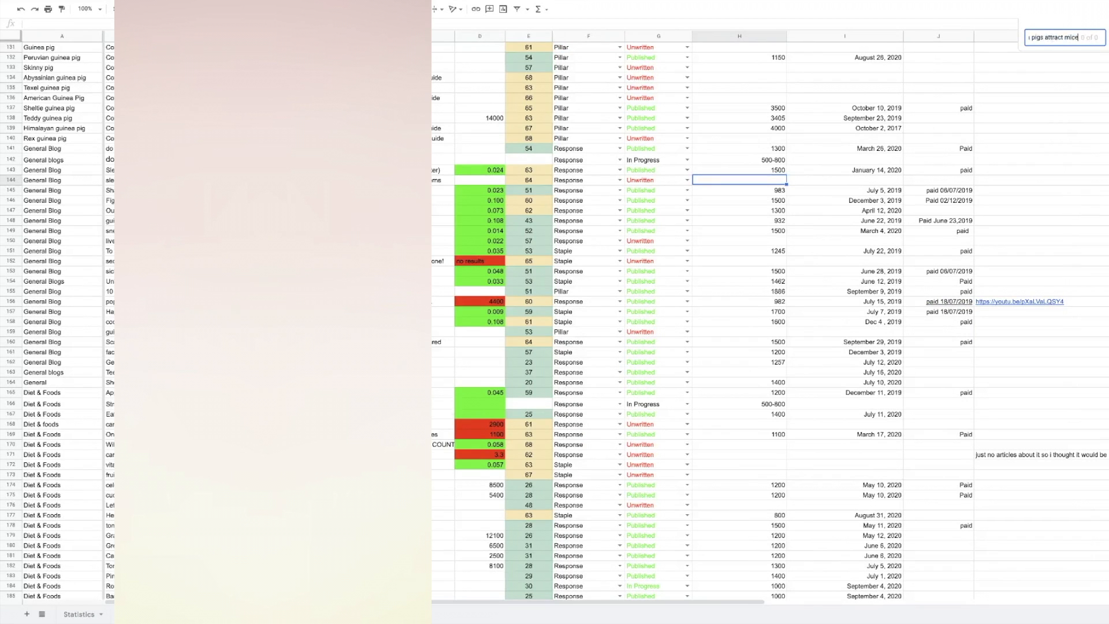
scroll(769, 318, down, 5)
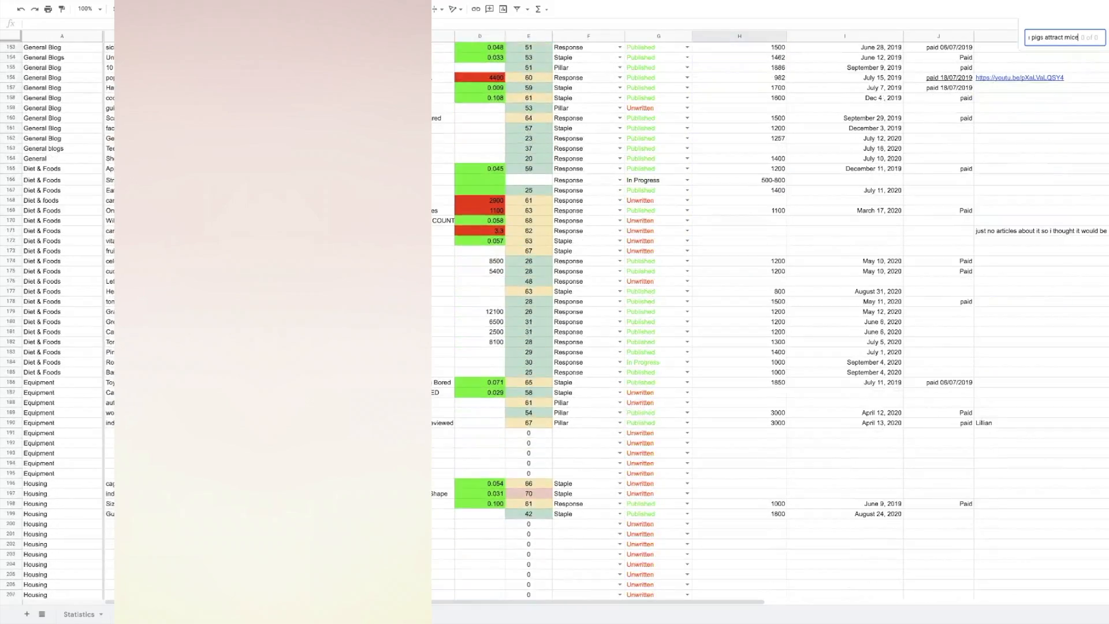
scroll(442, 231, up, 2)
click(443, 198)
scroll(442, 232, down, 4)
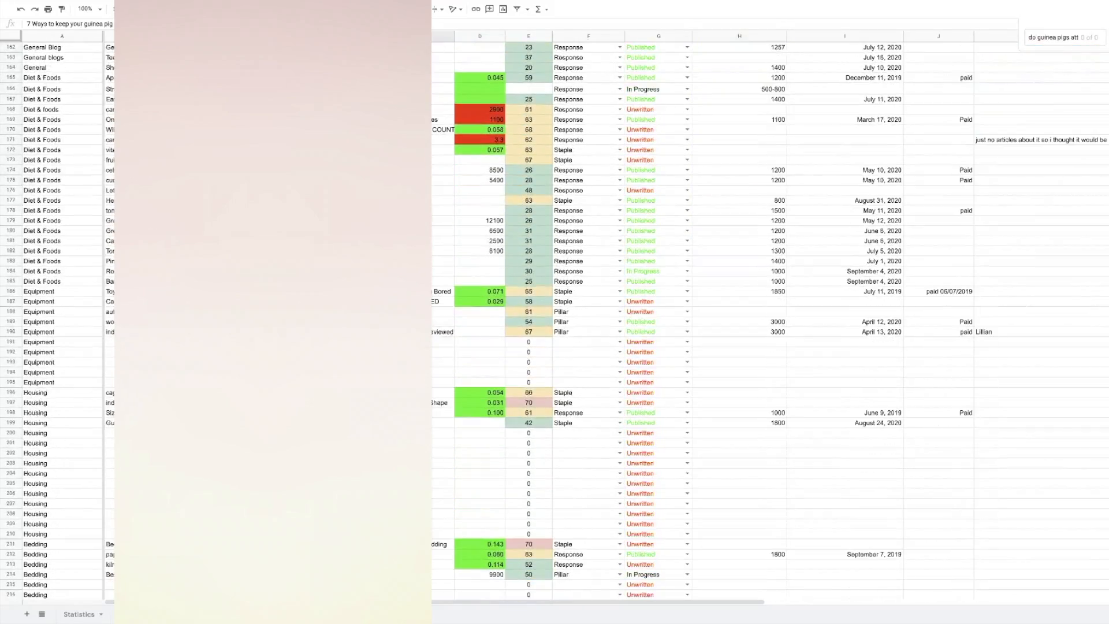
scroll(443, 231, up, 3)
click(443, 189)
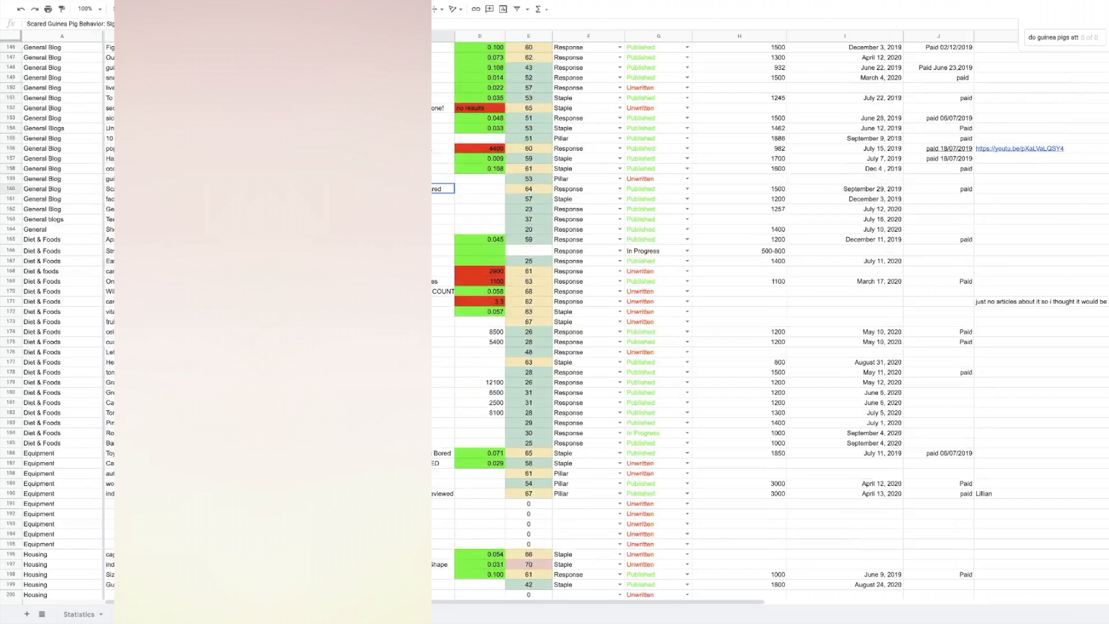
- Insert a blank row below row 142 and enter "General Blog" as its category
scroll(769, 317, up, 3)
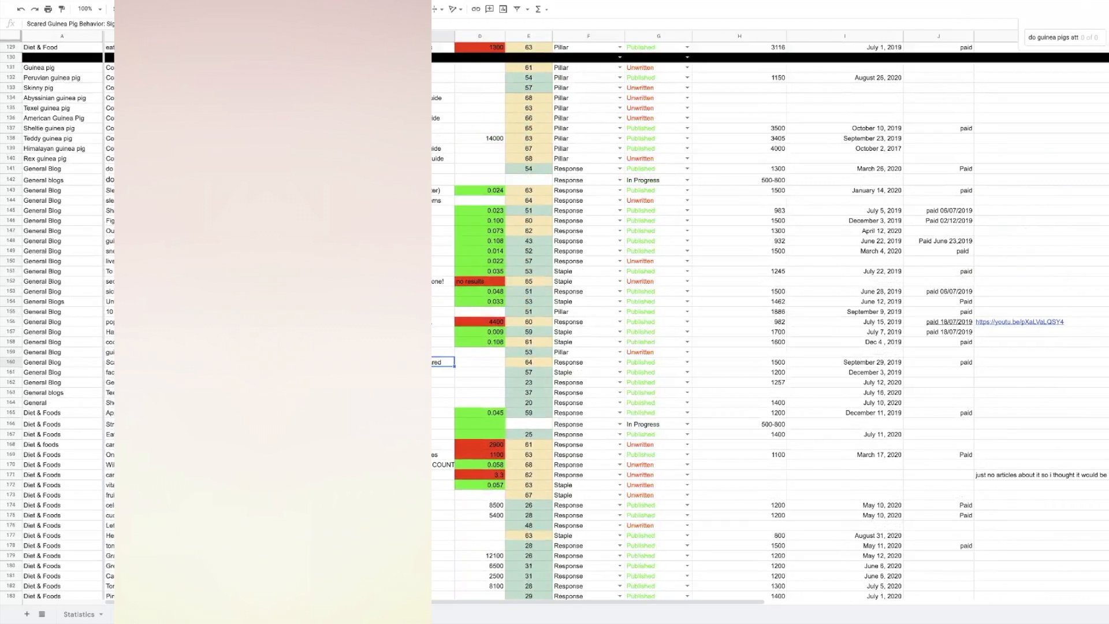
click(11, 181)
click(97, 2)
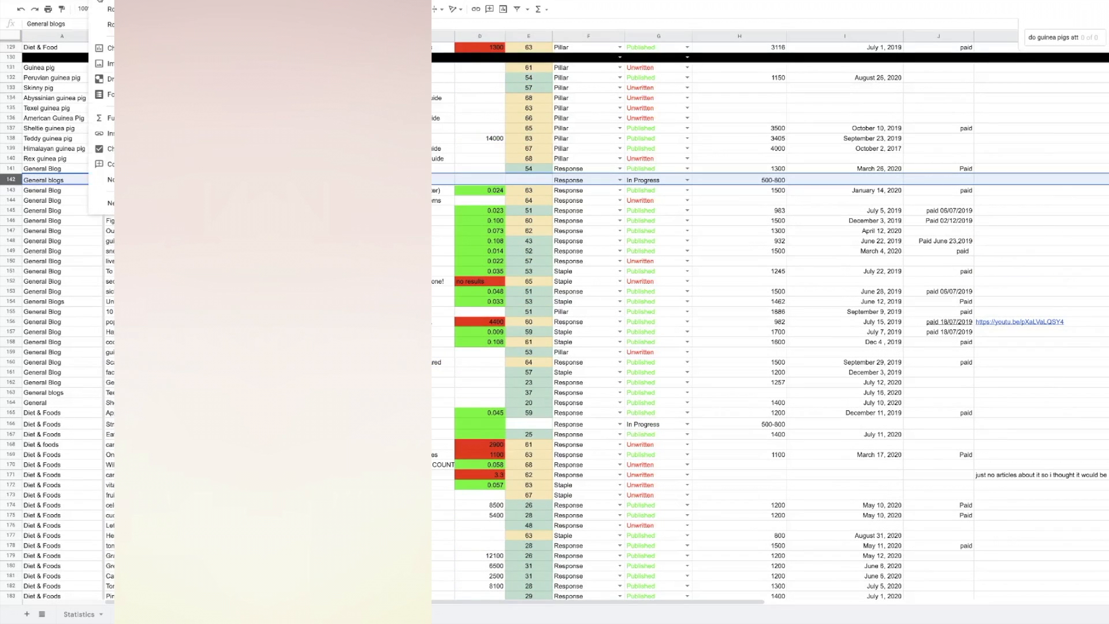
click(110, 24)
text(Genb)
text(ral Blo)
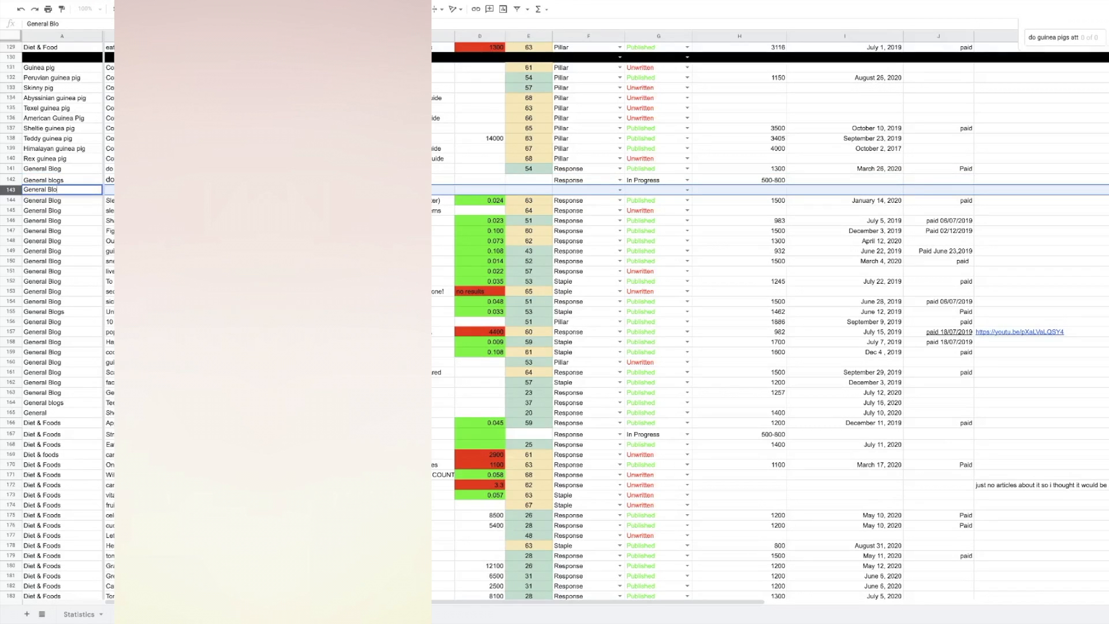
text(g)
- Paste "do guinea pigs attract mice" as both the title and the keyword of new row 143
key(Tab)
key(ctrl+v)
key(Tab)
key(ctrl+v)
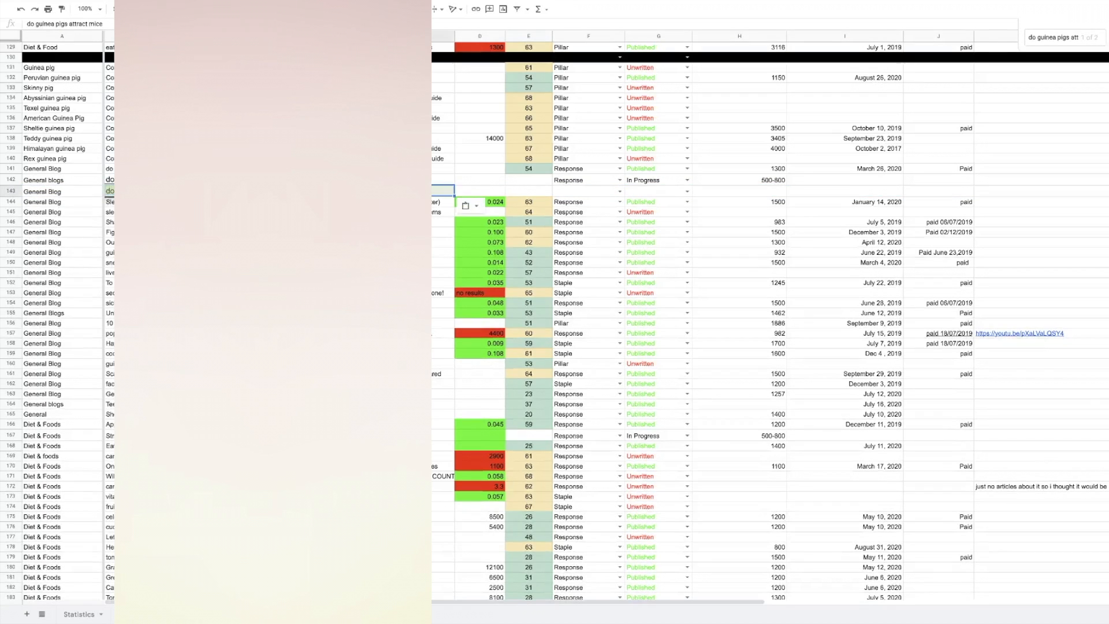
- Set row 143's post type to Response, its status to In Progress and its word count to 500-800
click(620, 191)
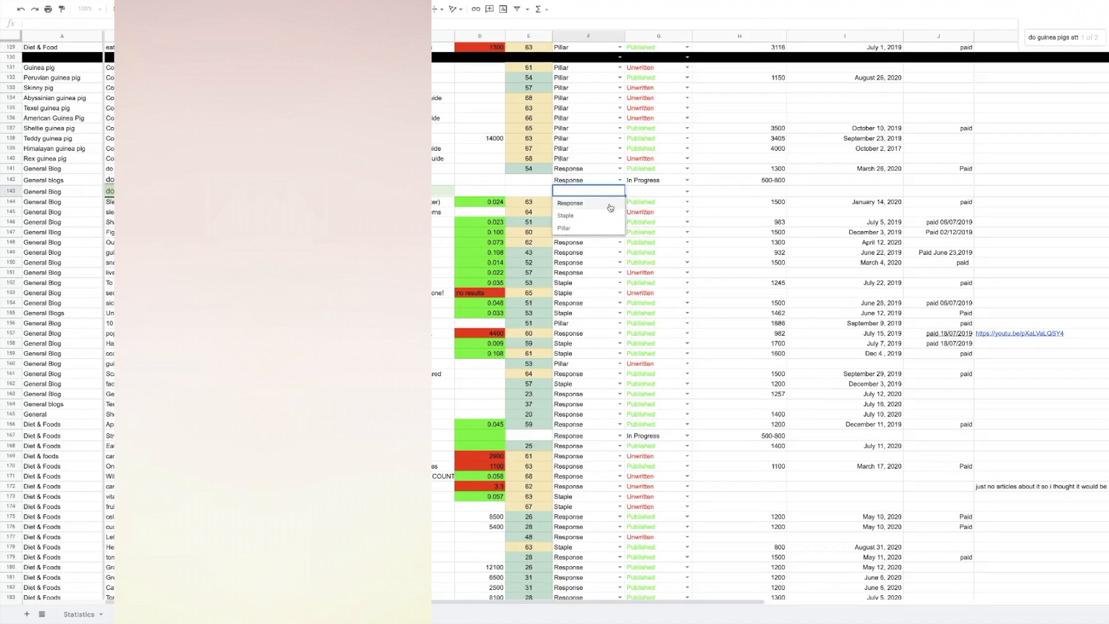
click(611, 204)
click(687, 192)
click(668, 217)
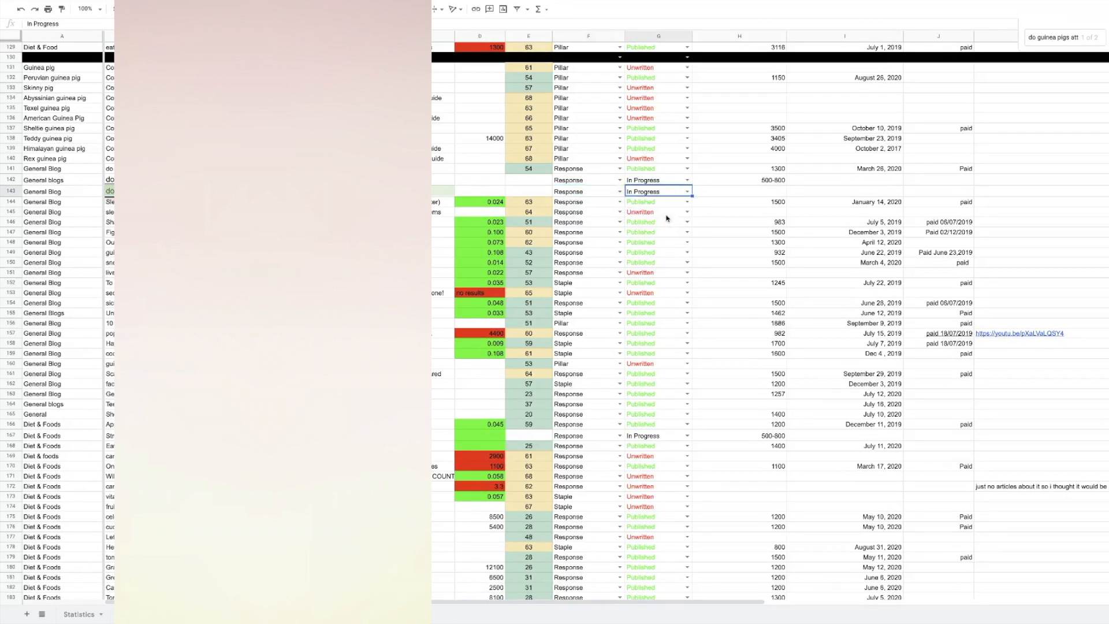
click(737, 194)
text(5)
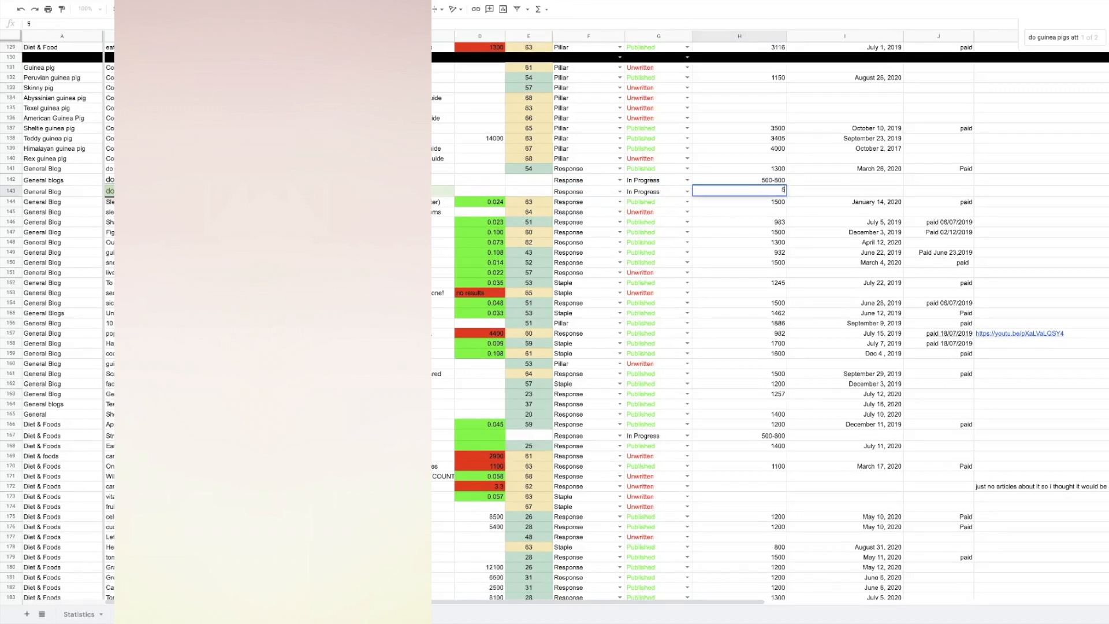
text(00-800)
- Compare the post type, status and word count of the guinea pig Pillar rows with the new Response row 142
click(443, 158)
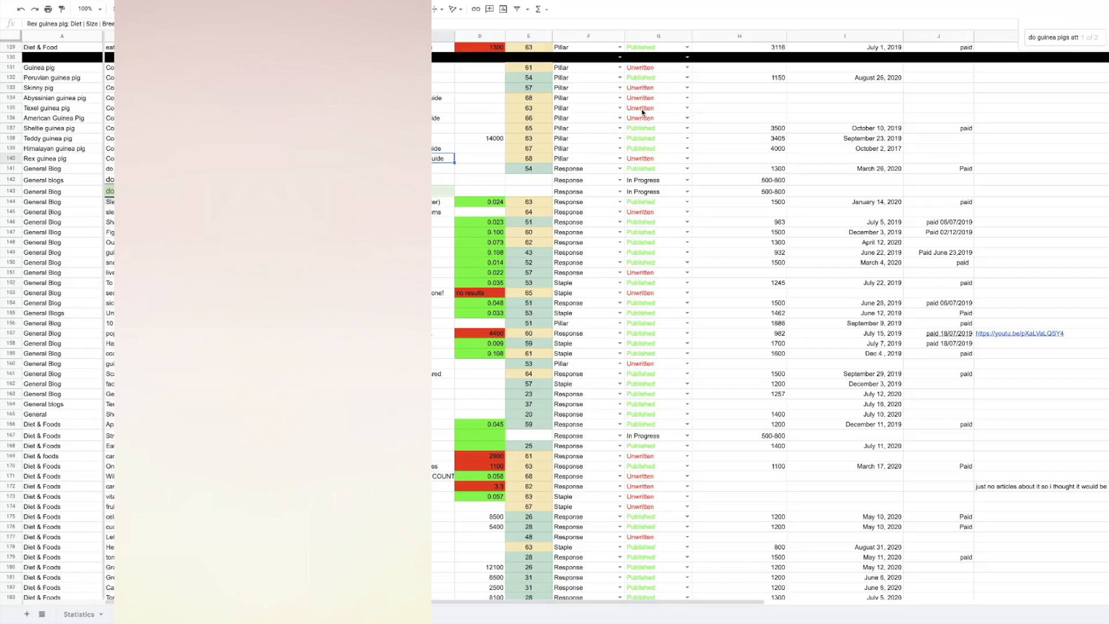
drag(713, 109, 569, 110)
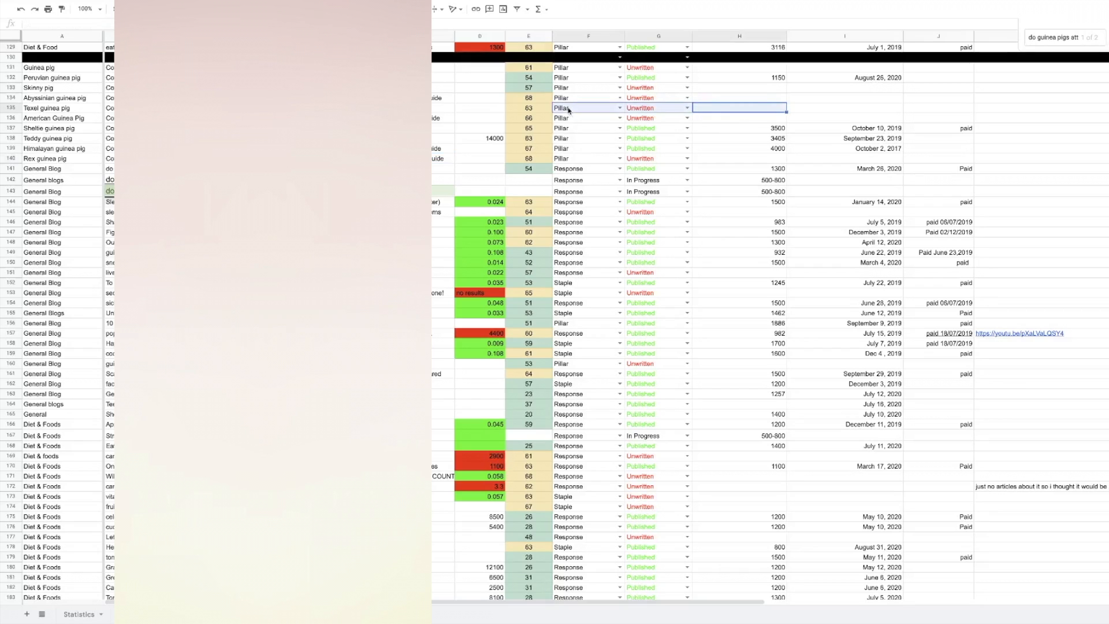
drag(713, 131, 610, 130)
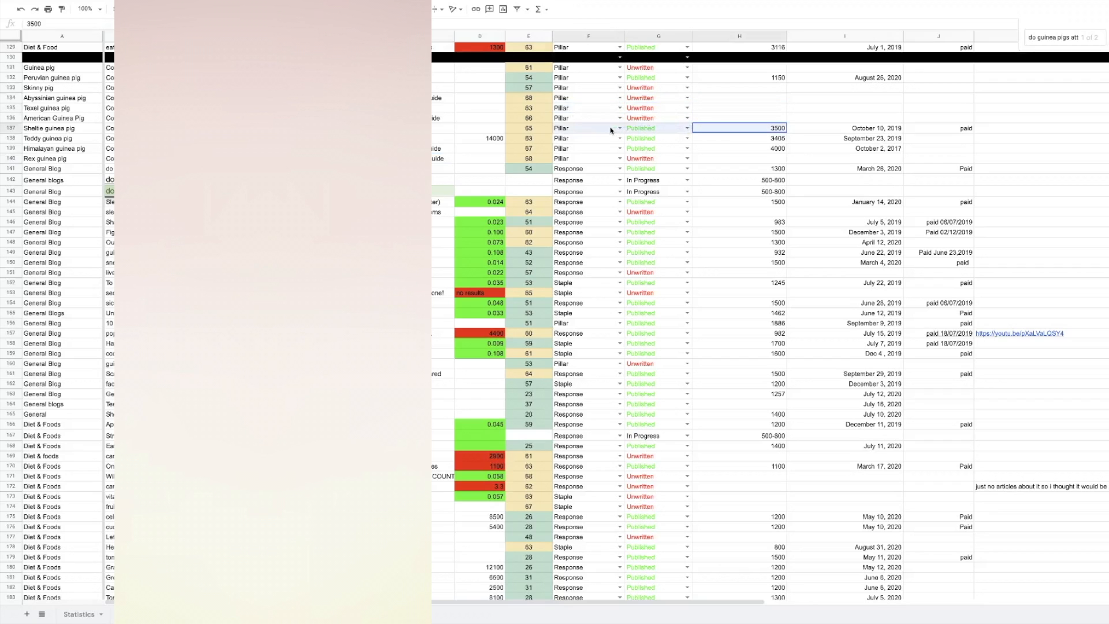
drag(720, 181, 611, 182)
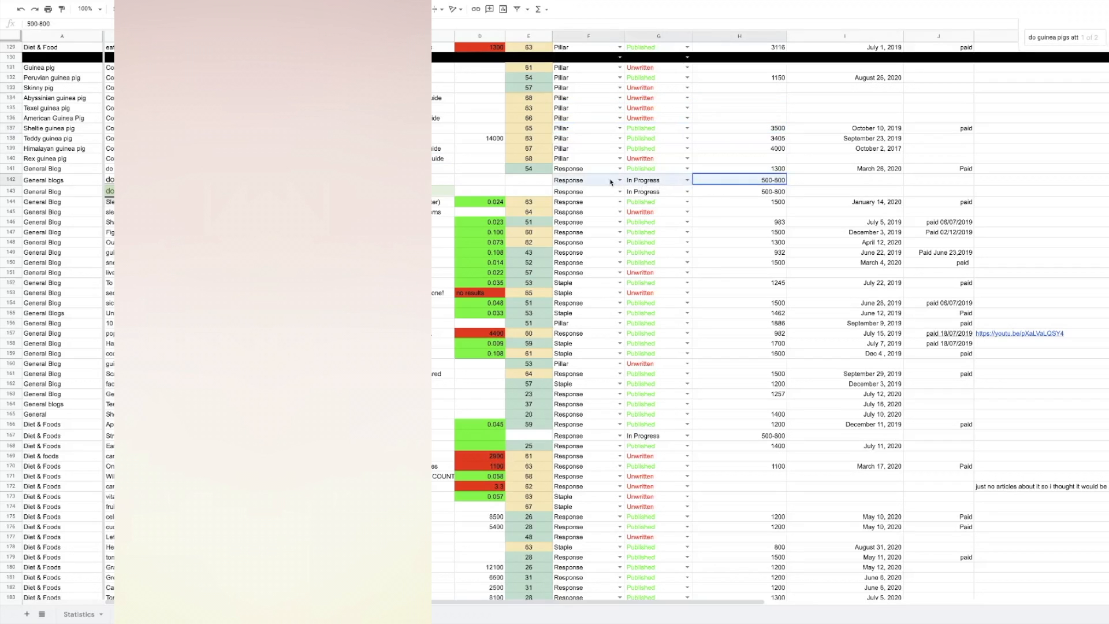
click(435, 129)
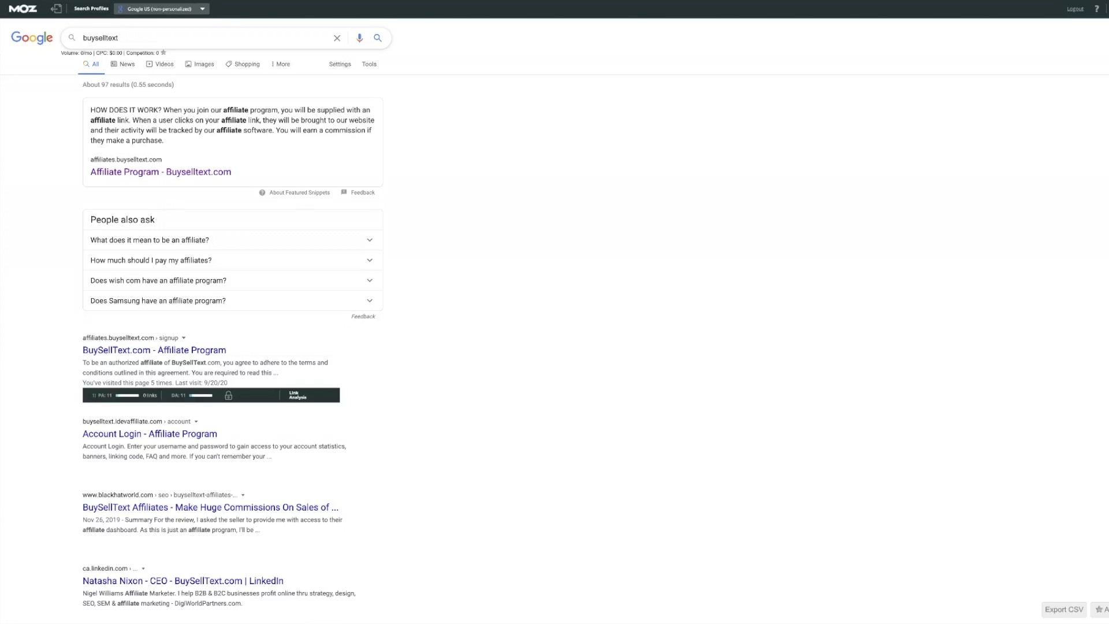
- Search Google for "buyselltext", open the Buyselltext.com website and log in to the client dashboard
key(Return)
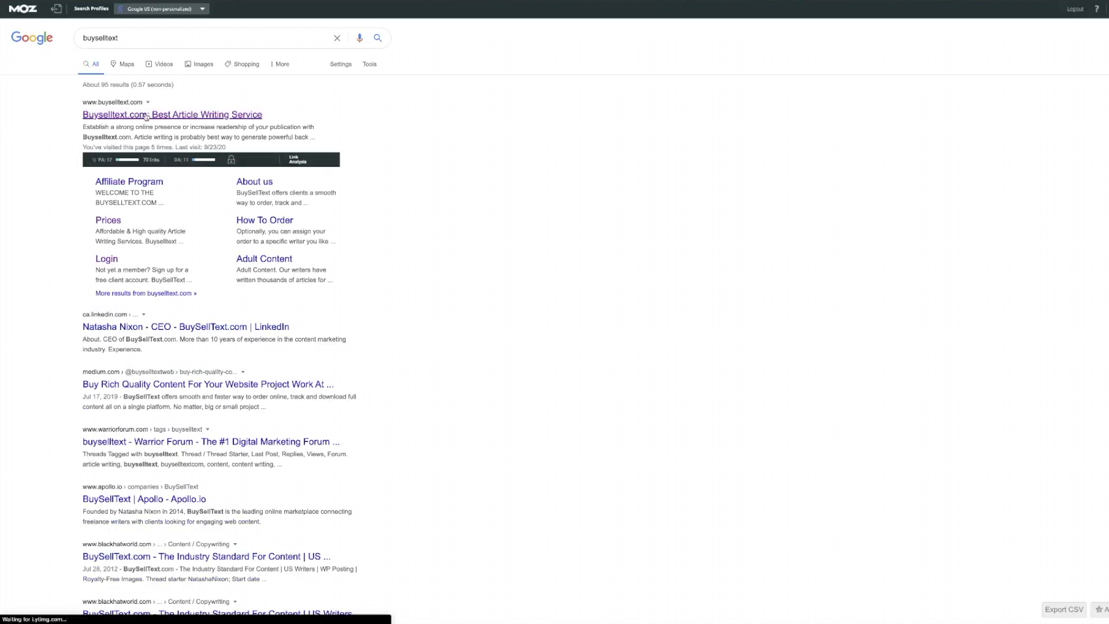
click(146, 116)
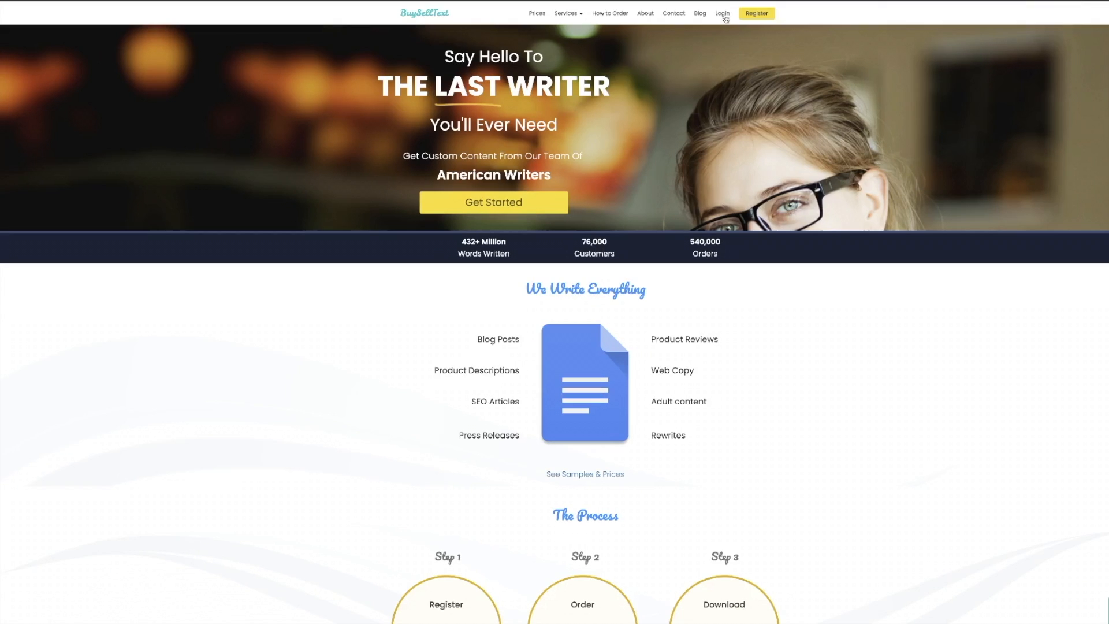
click(710, 36)
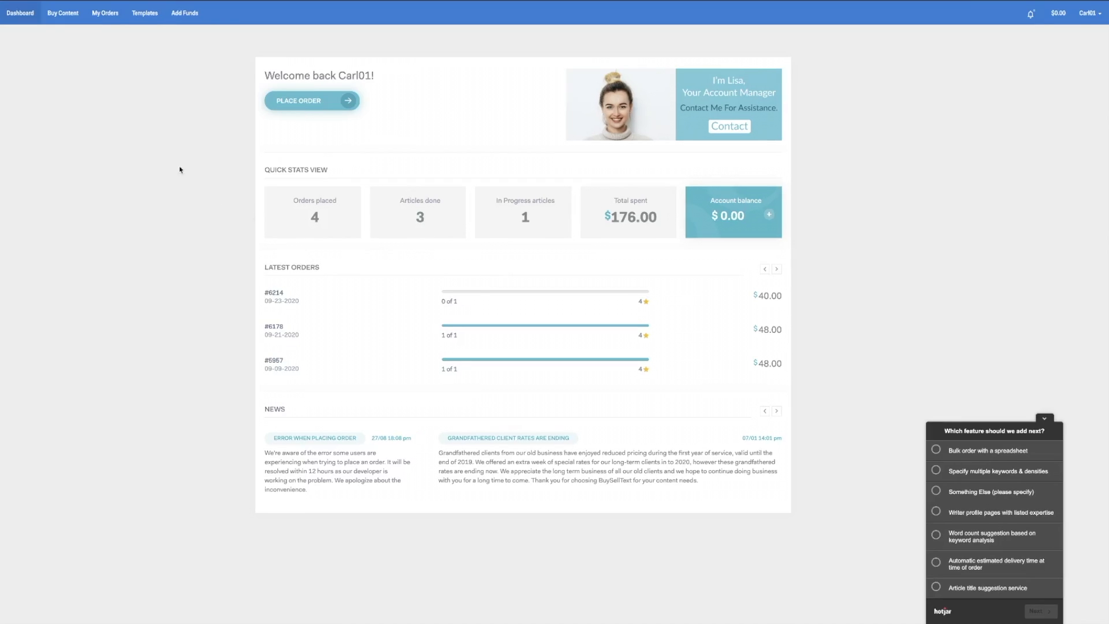
- Start a new content order named "youtube test" with type Blog Content, no chosen writer and Great quality, and continue to the content details
click(63, 13)
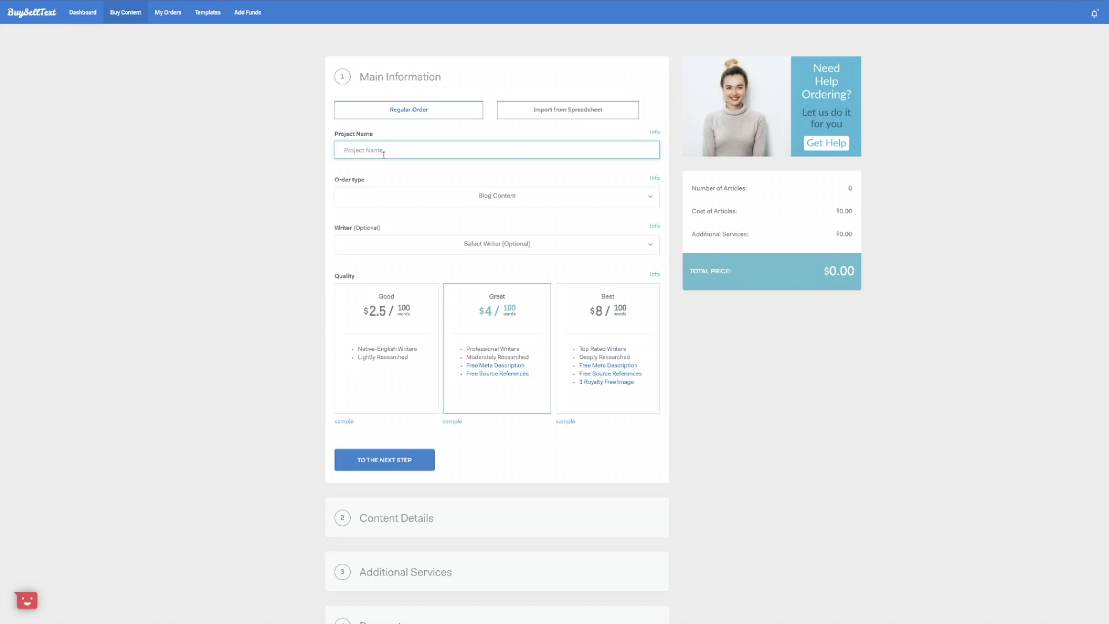
text(youtube test)
click(494, 196)
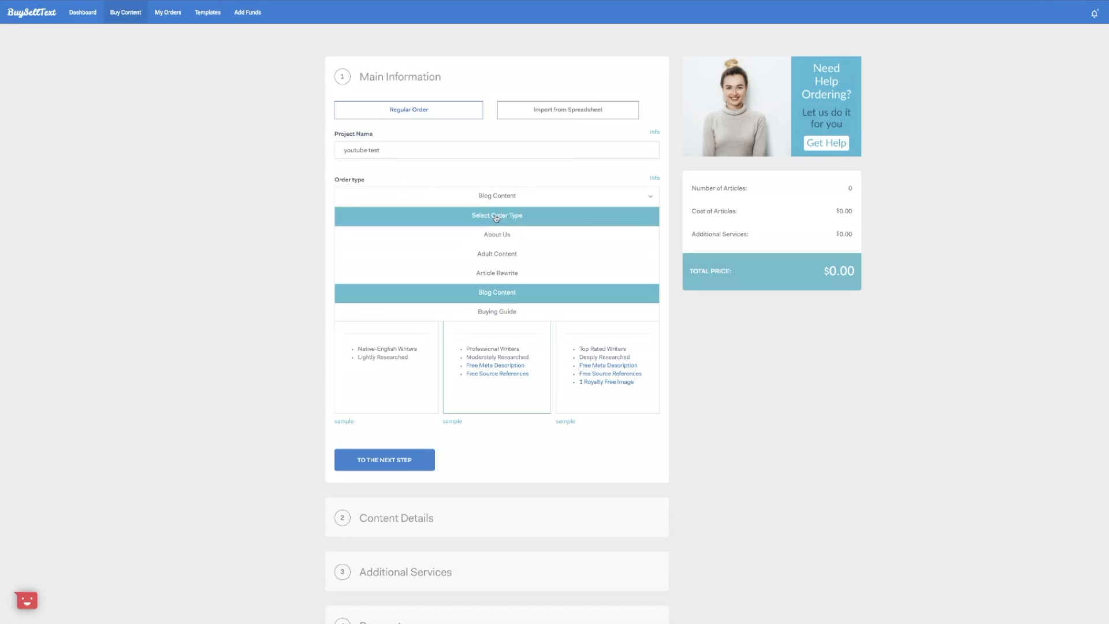
click(496, 292)
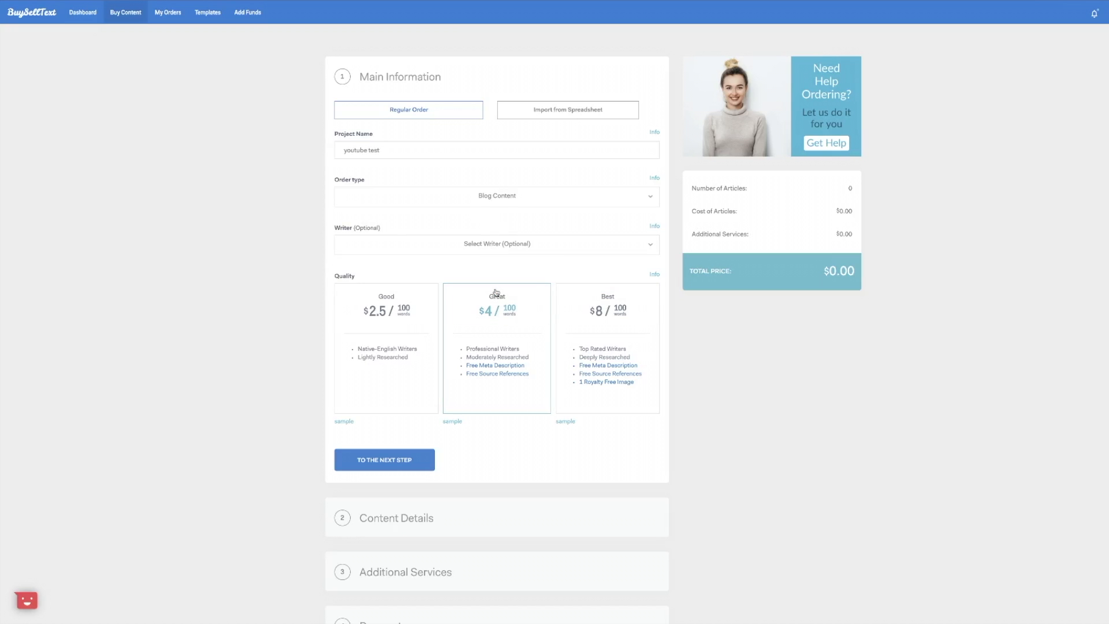
click(646, 252)
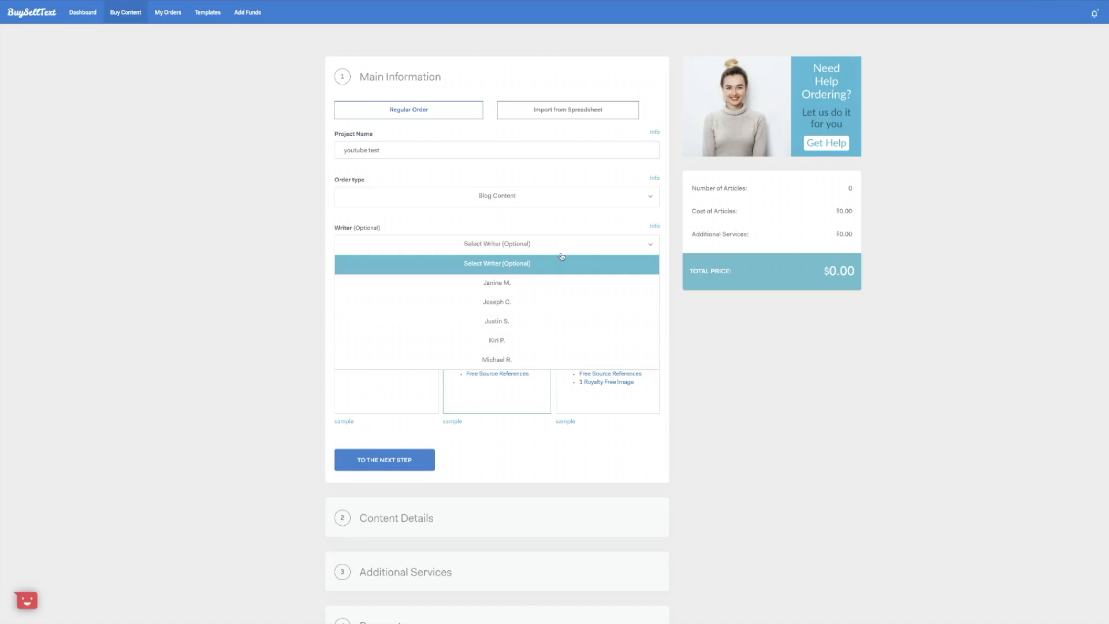
click(580, 247)
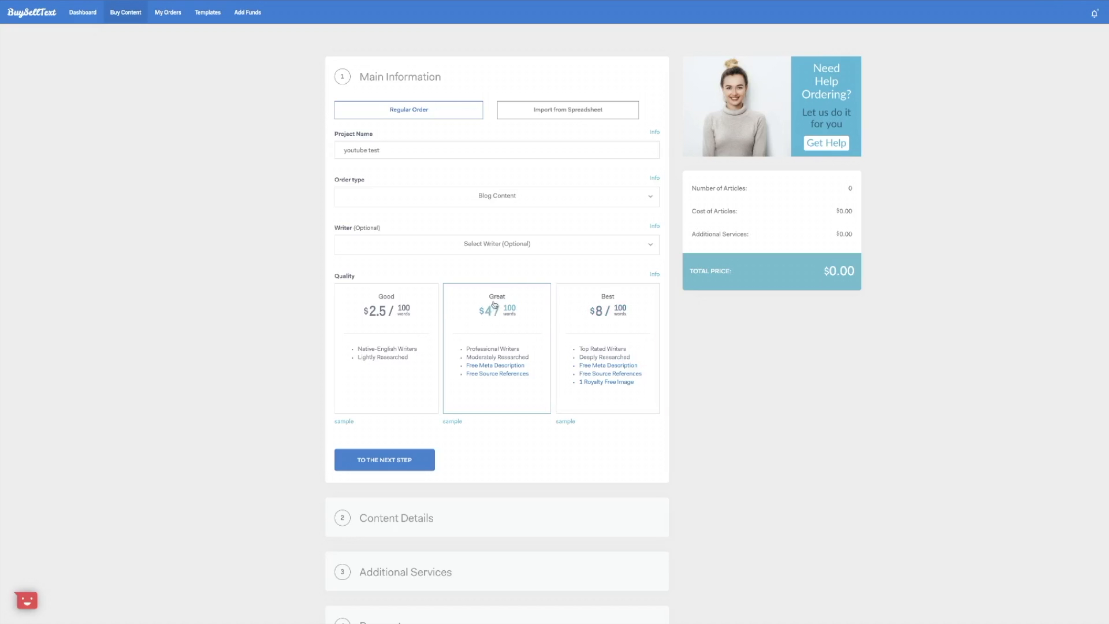
click(409, 461)
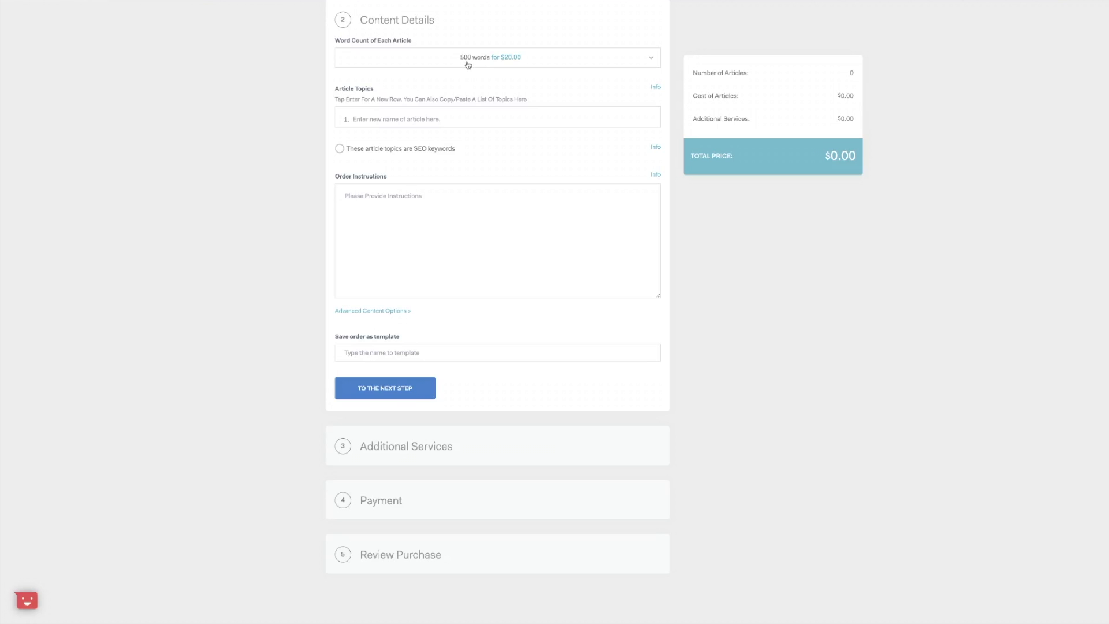
- Keep the article word count at 500 words and paste "do guinea pigs blink" from the keyword document as the first article topic
click(652, 59)
scroll(467, 133, down, 5)
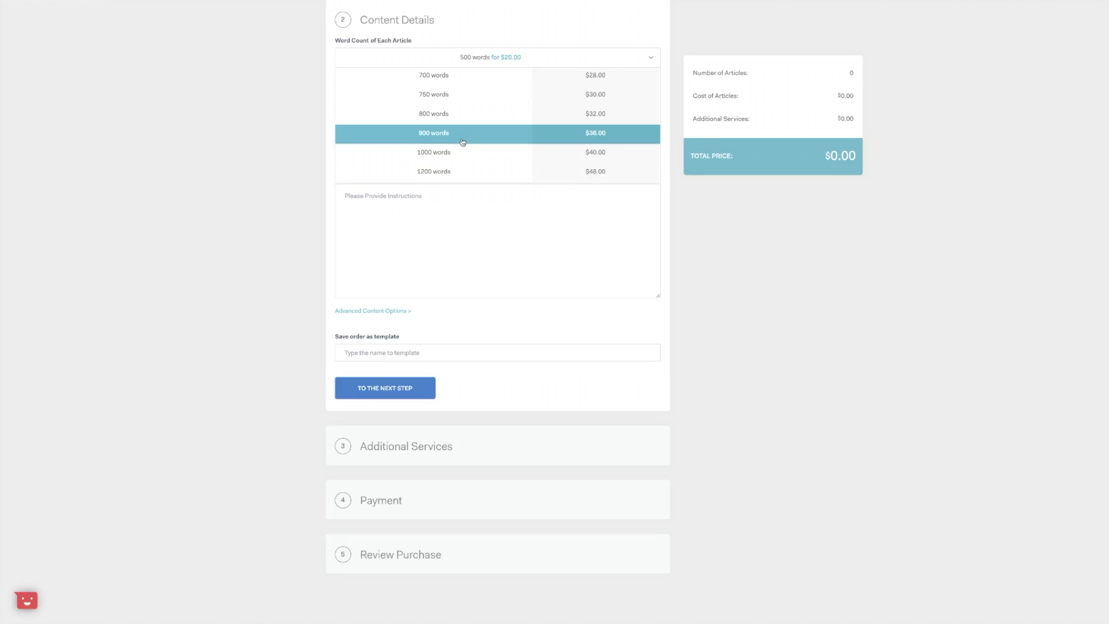
click(532, 57)
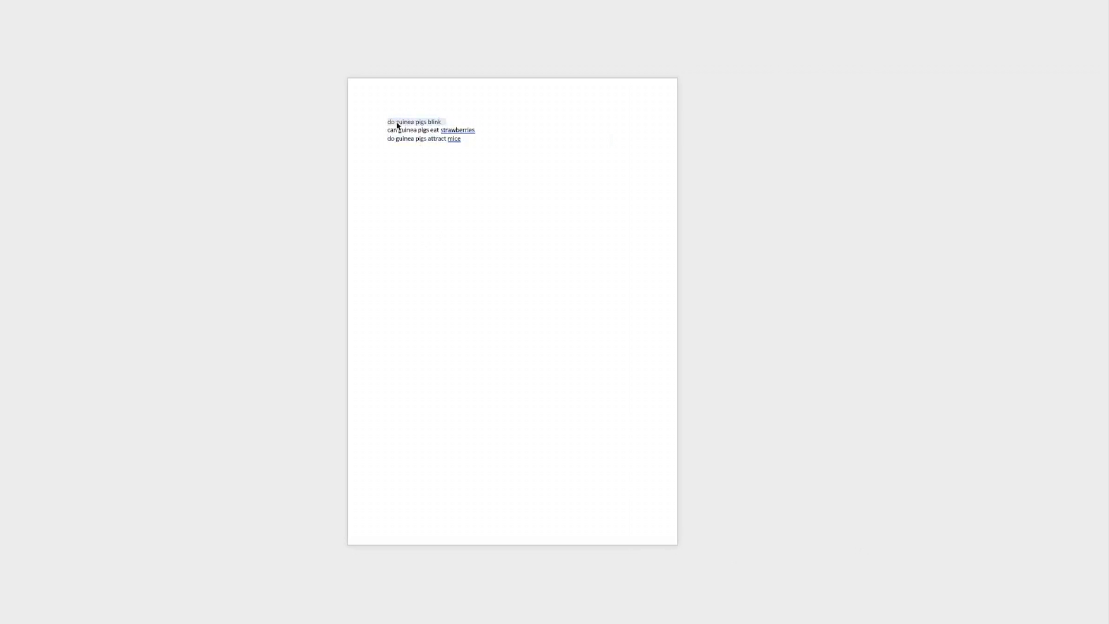
right_click(397, 122)
click(412, 139)
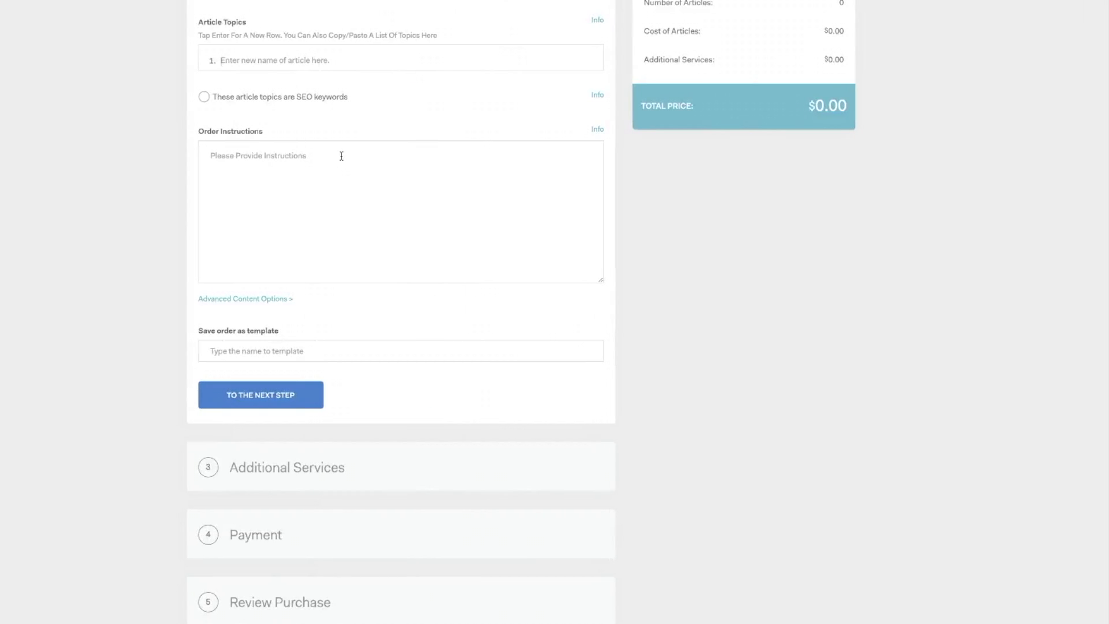
key(ctrl+v)
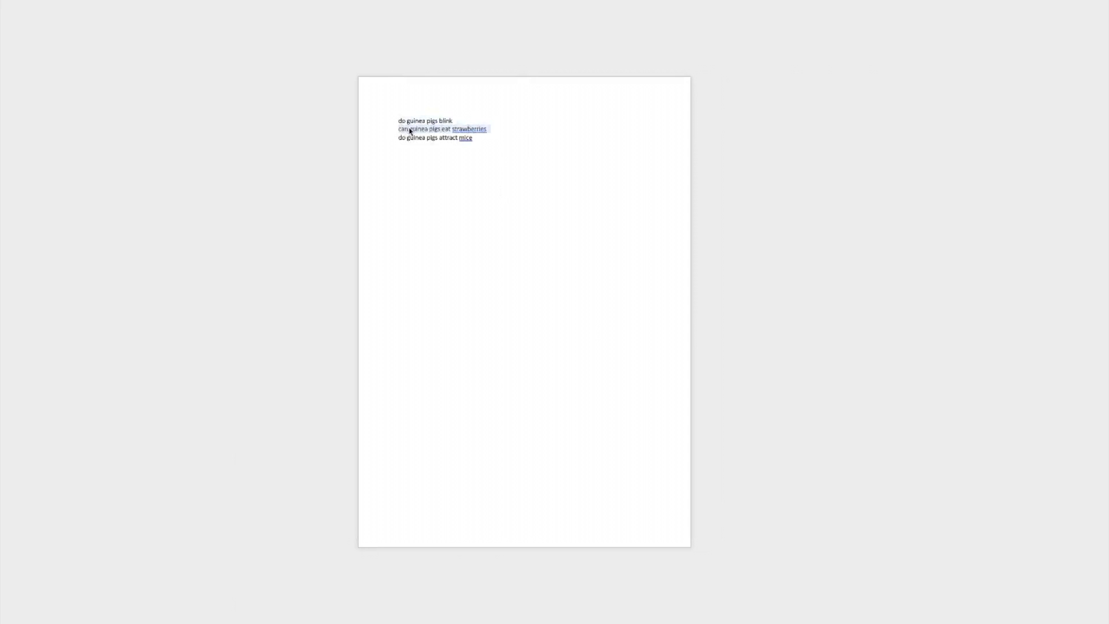
- Copy "can guinea pigs eat strawberries" and "do guinea pigs attract mice" from the keyword document into the order as the second and third article topics
right_click(408, 128)
click(428, 143)
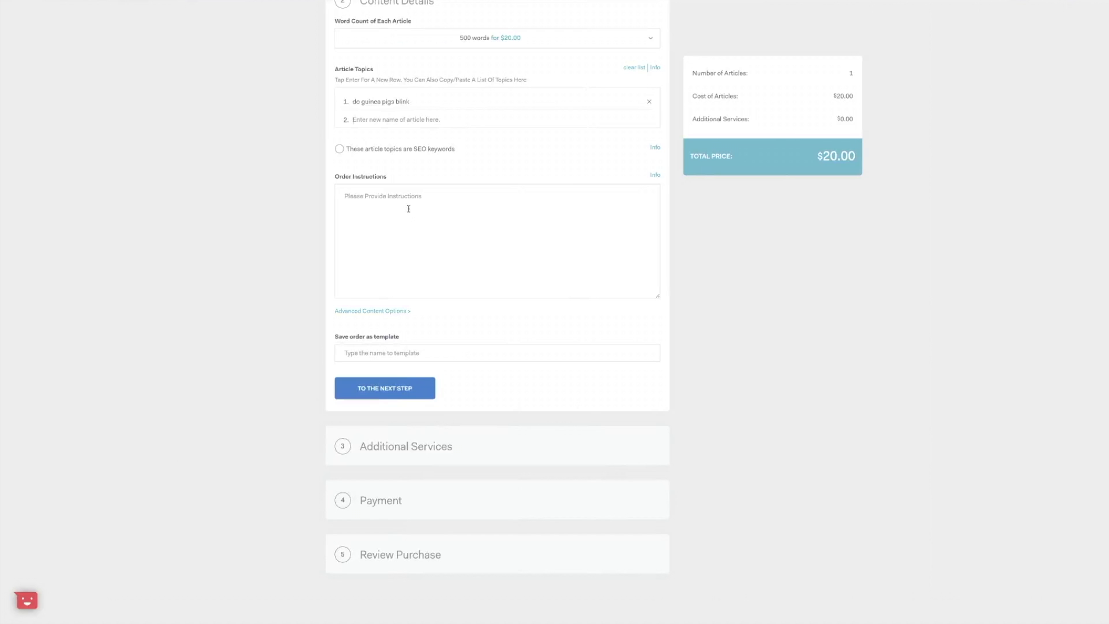
key(ctrl+v)
key(alt+Tab)
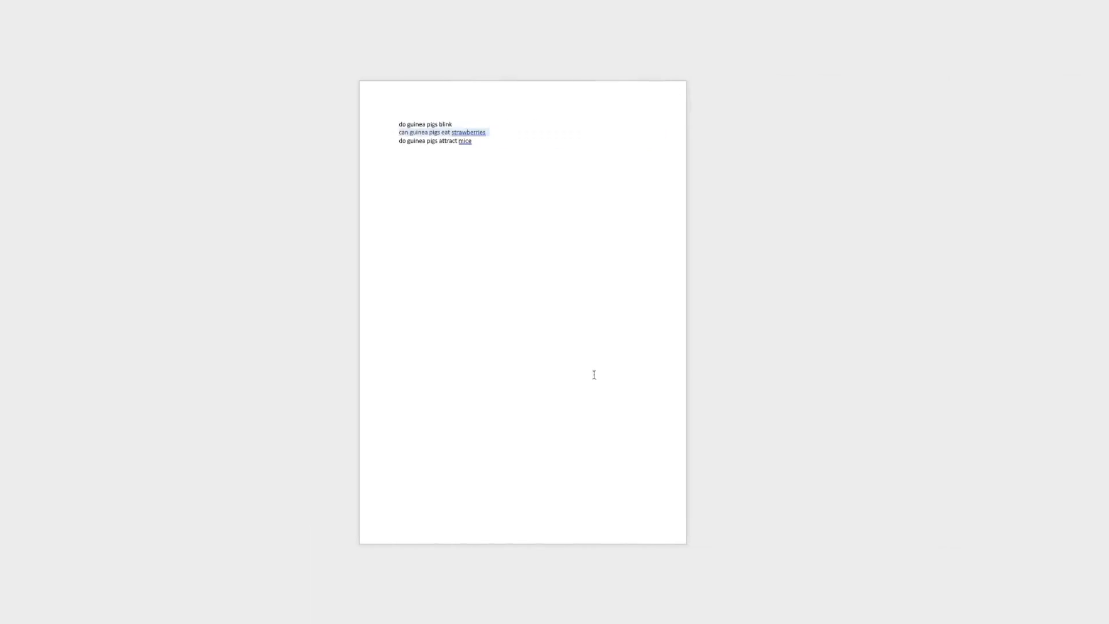
drag(476, 143, 398, 143)
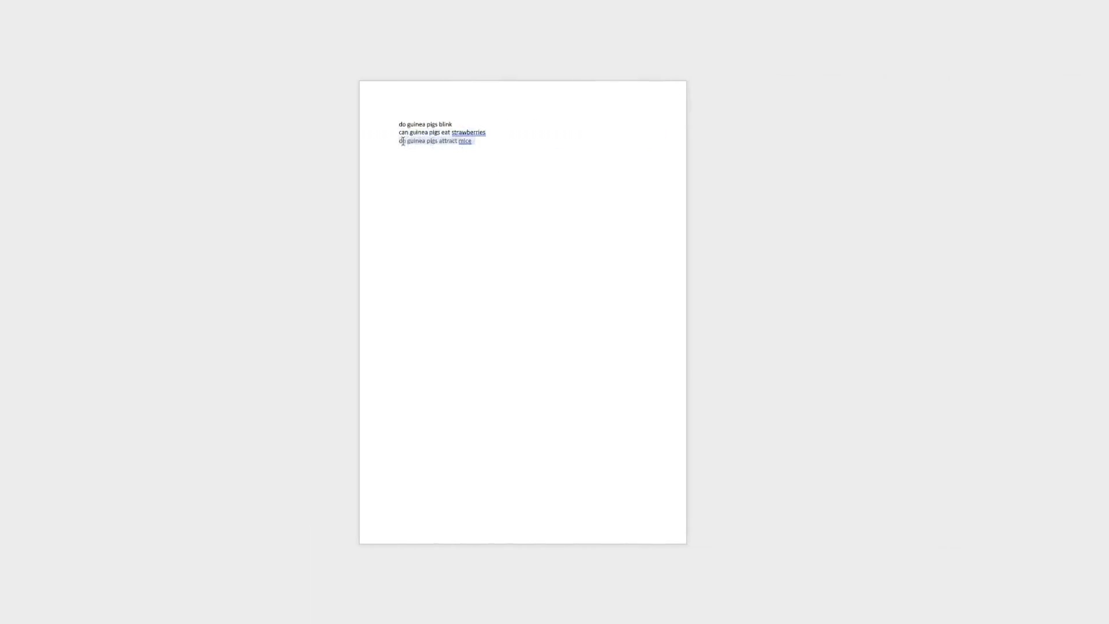
key(ctrl+c)
key(alt+Tab)
key(ctrl+v)
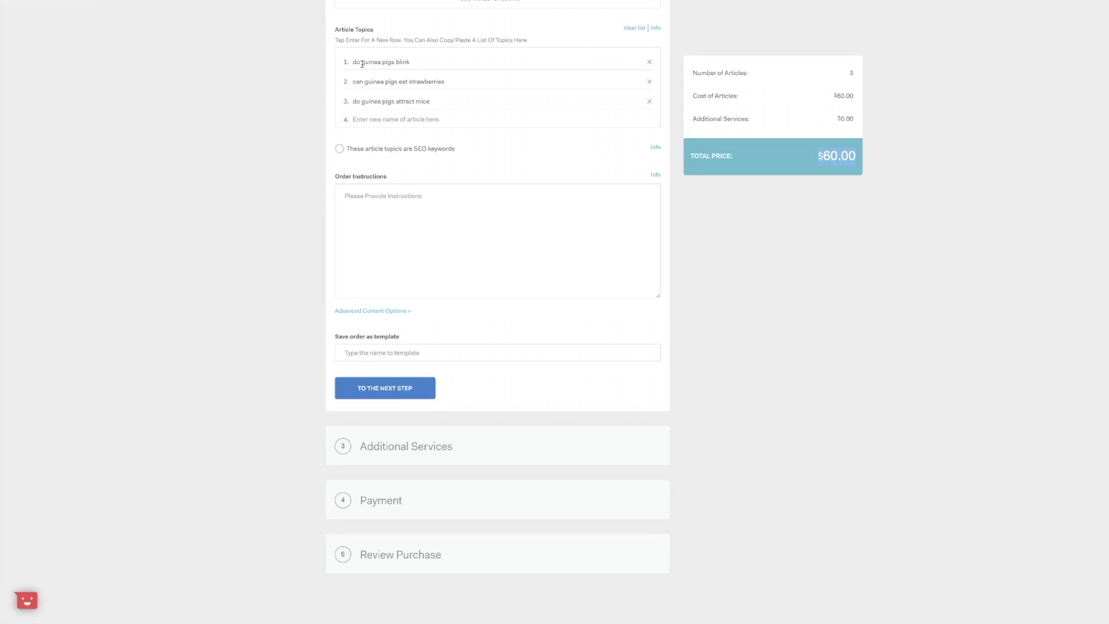
- Mark the article topics as SEO keywords, each used 1 time
drag(363, 64, 445, 81)
click(340, 149)
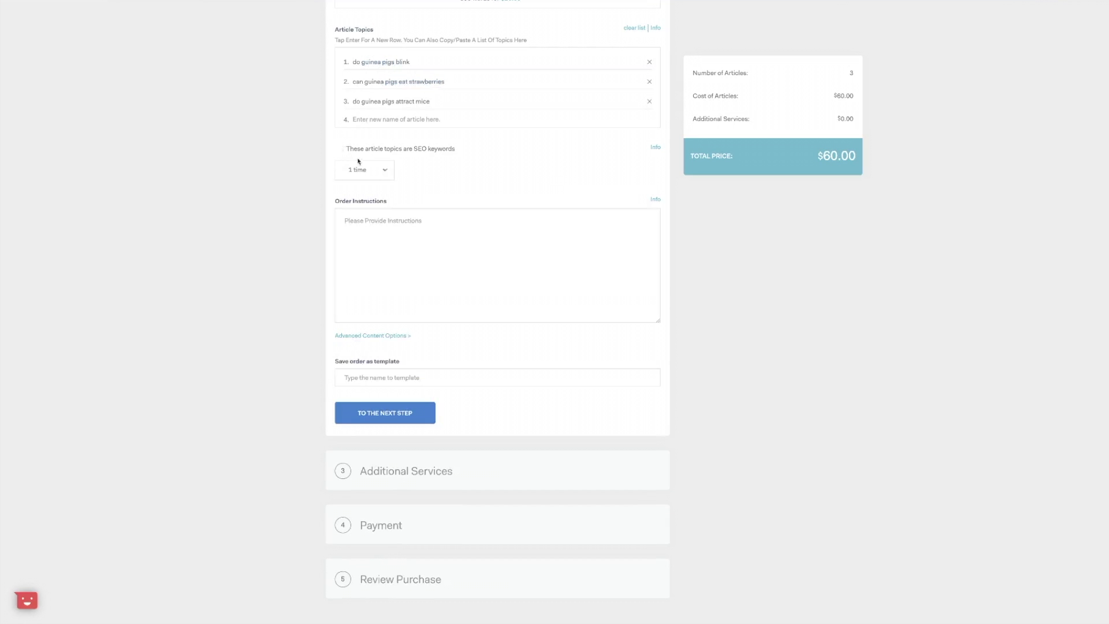
click(383, 170)
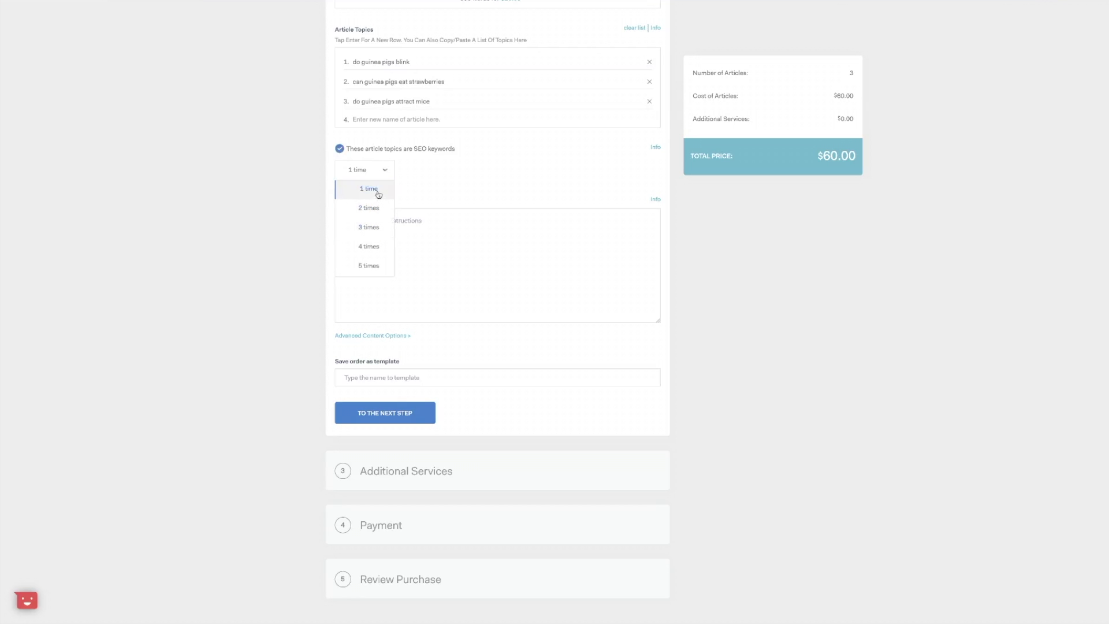
click(378, 191)
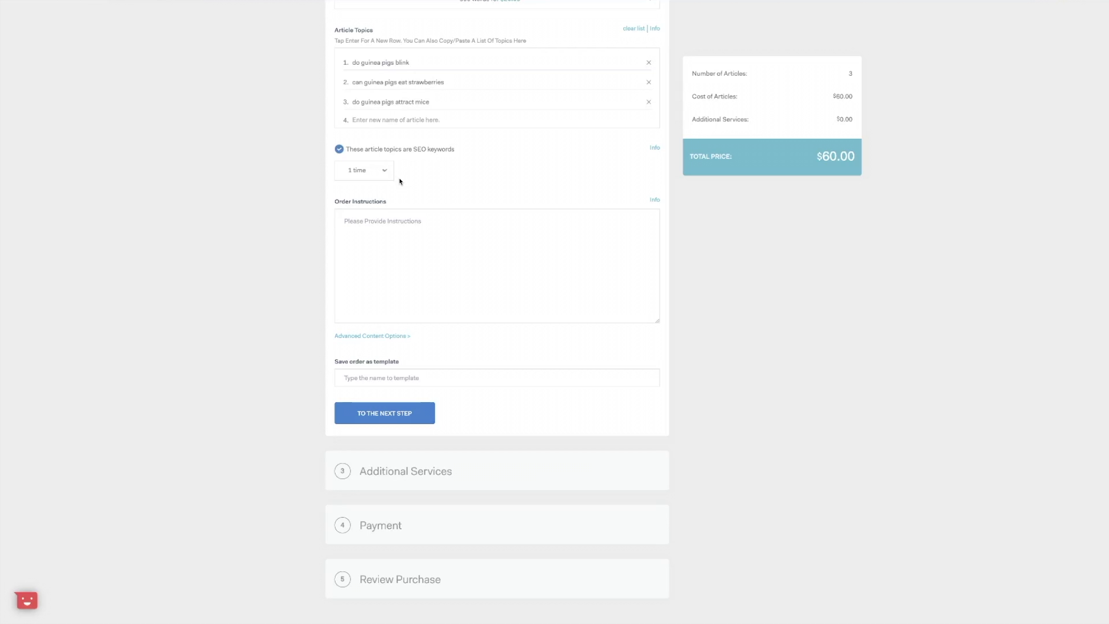
click(387, 173)
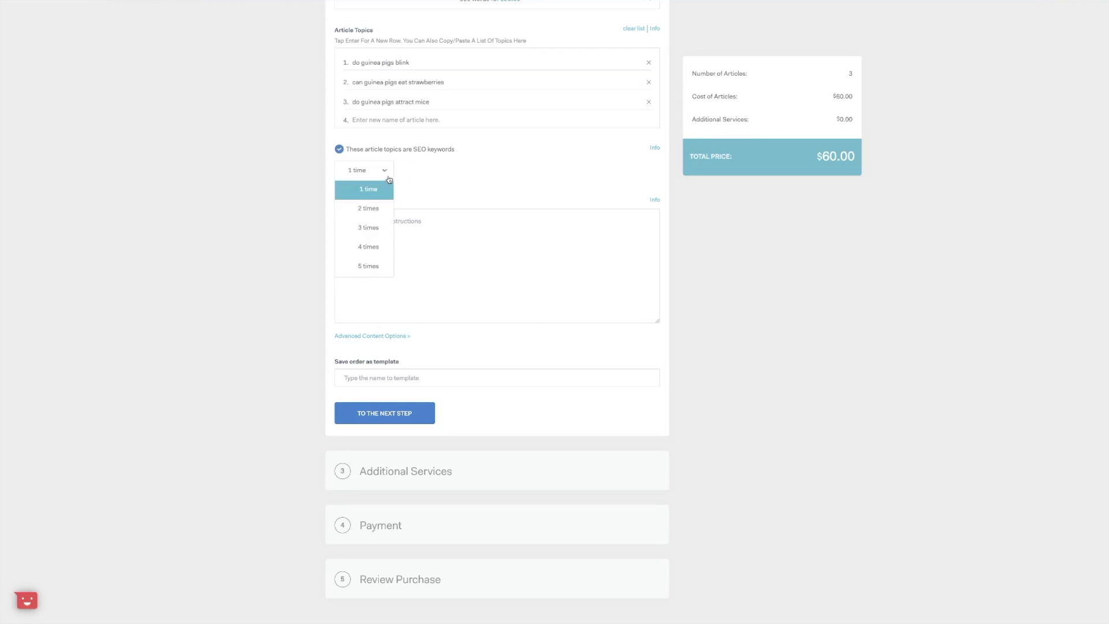
click(397, 178)
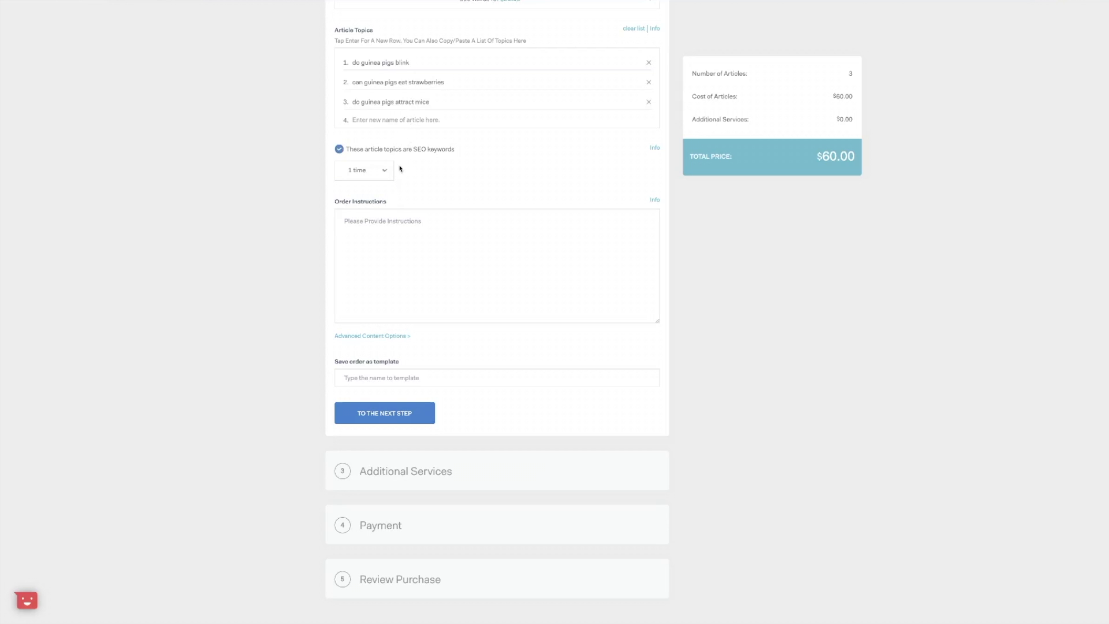
- Begin the order instructions with "These titles are to answer questions in google."
click(383, 223)
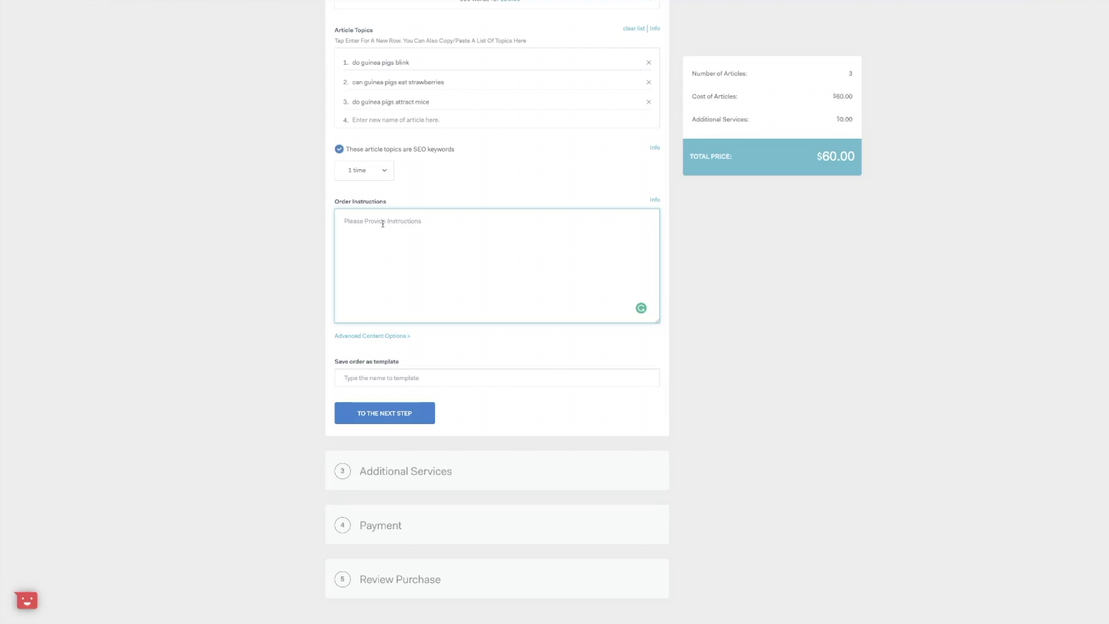
text(The)
text(se titles are)
text( to answe)
text(r questions)
text( in google)
- Add an instruction to stick to the topic and keyword, with the example of guinea pigs BLINK: "focus on blink", not eye, or eyelids
text(Please)
text( stic)
text(k to th)
text(e topic)
text( and)
text( kewyord ie)
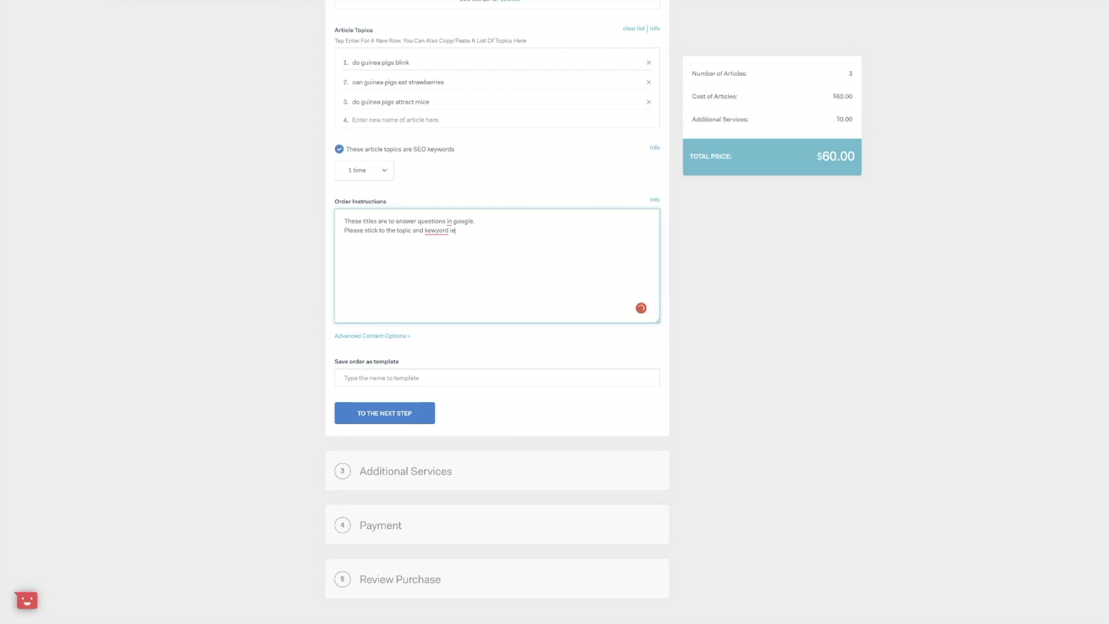
text(: Do guines pigs BLINK ( So, focus on blink ))
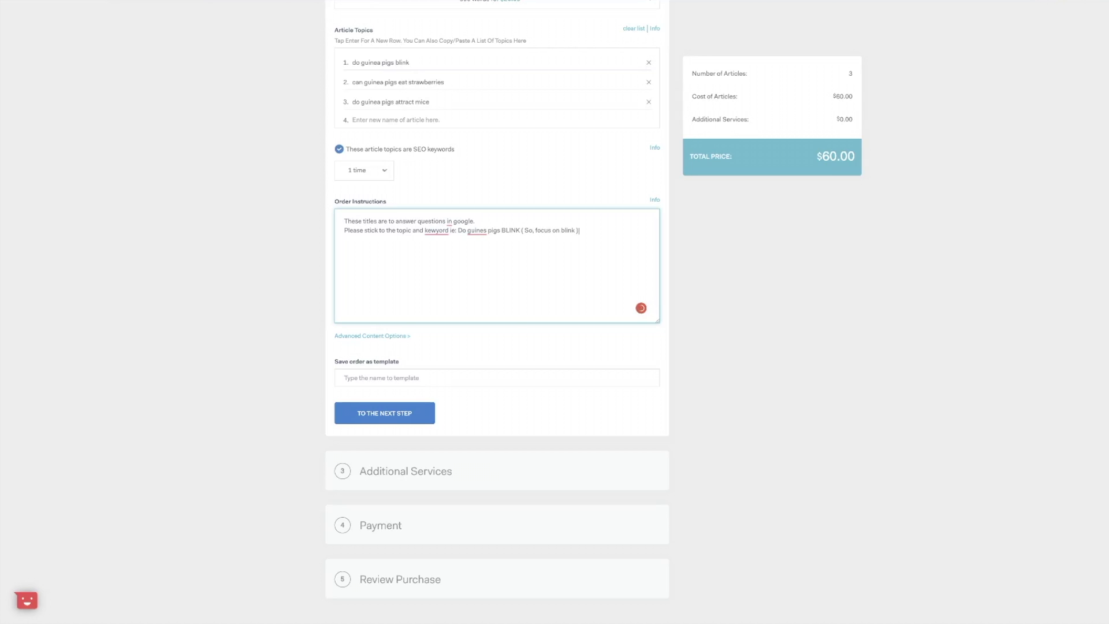
text( not)
text( eye)
text(, or)
- Add a separate closing instruction, "Please follow these instructions for all the articles."
text(Please follow)
text( this f)
text(ese inst)
text(ructions)
text( for all the ar)
text(ticles.)
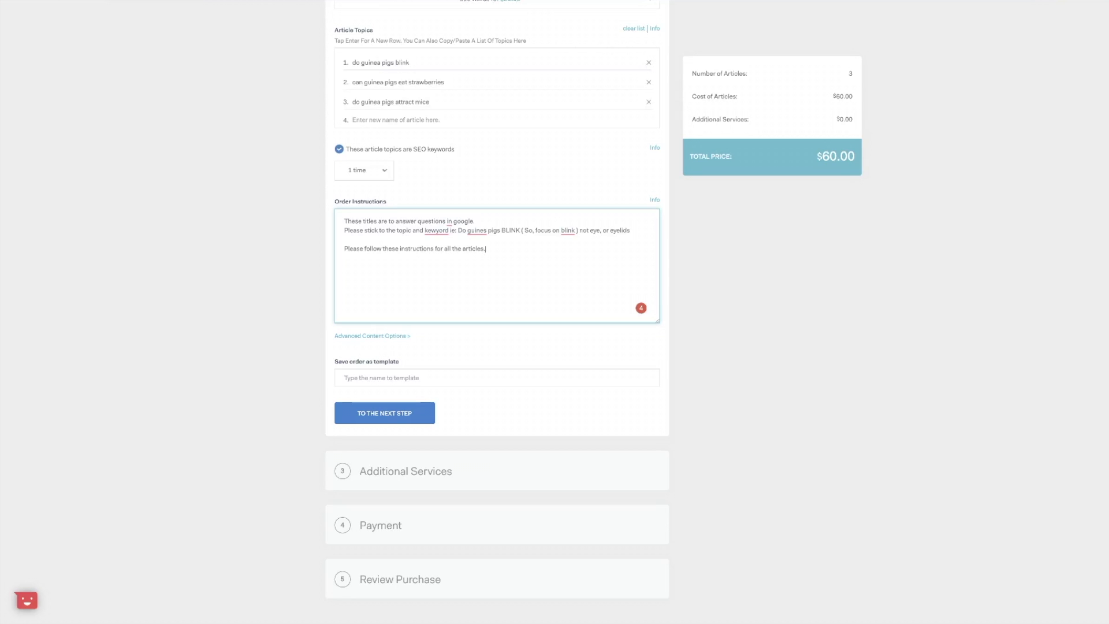
- Correct the misspelled words in the order instructions to "keywords" and "guinea", and continue to the additional services
right_click(430, 231)
click(439, 245)
text(s)
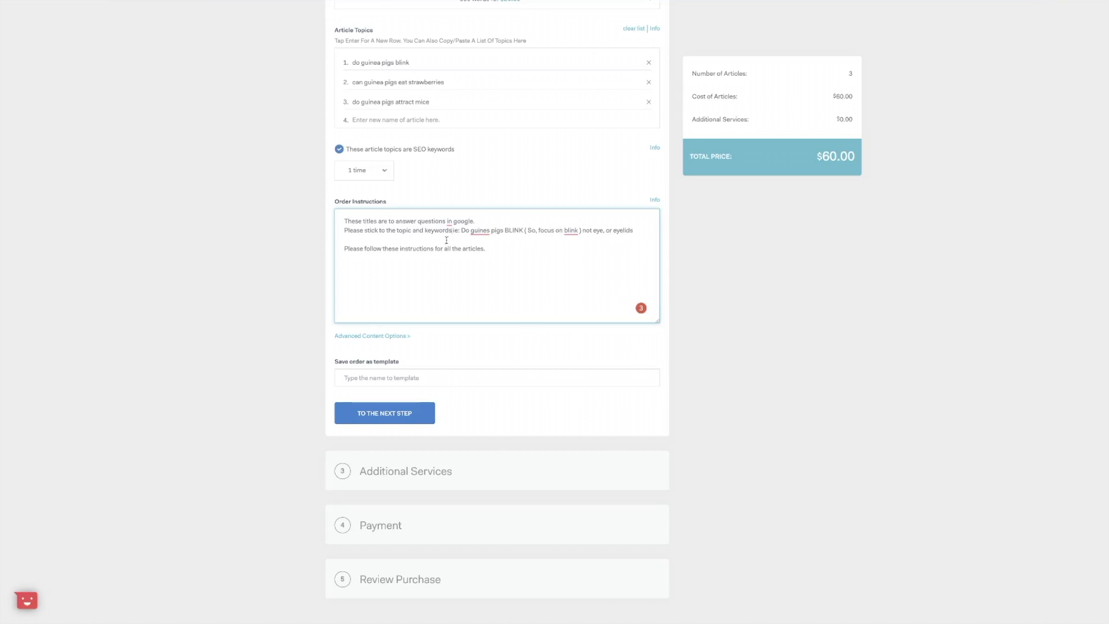
right_click(476, 236)
click(484, 245)
right_click(560, 230)
click(578, 254)
scroll(456, 265, down, 1)
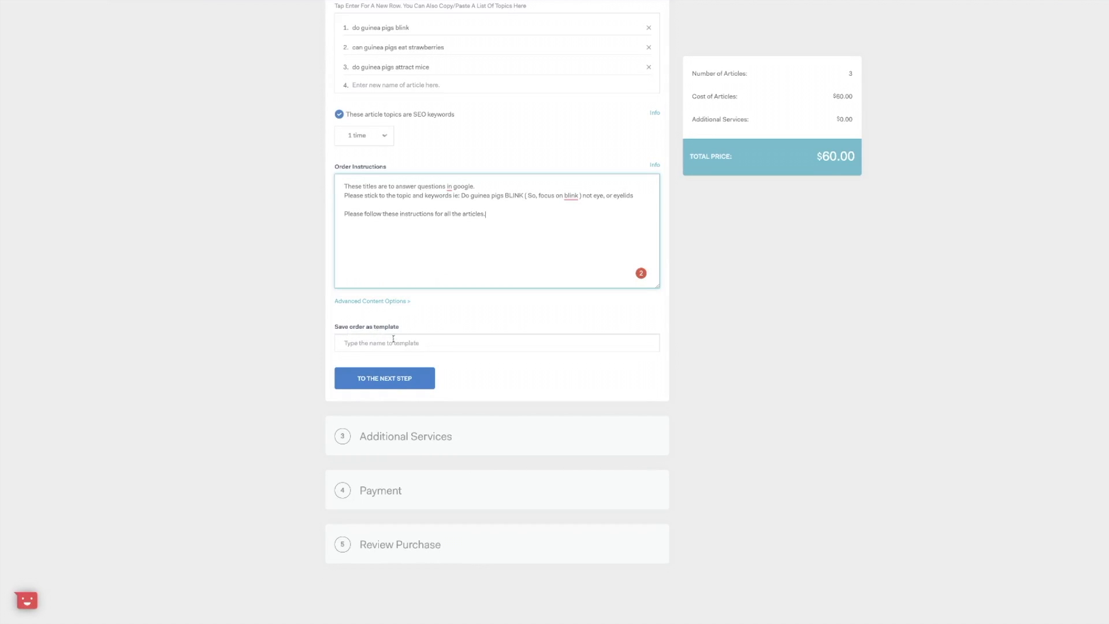
click(394, 379)
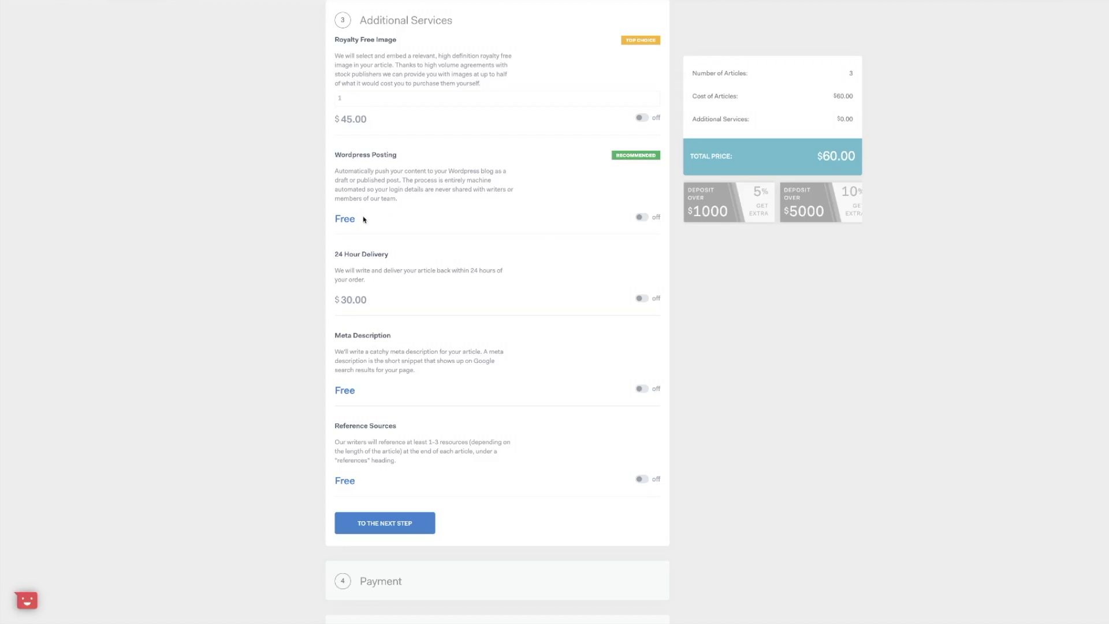
- Leave all additional services off and proceed with PayPal as the payment method for the $60 deposit
scroll(614, 195, down, 1)
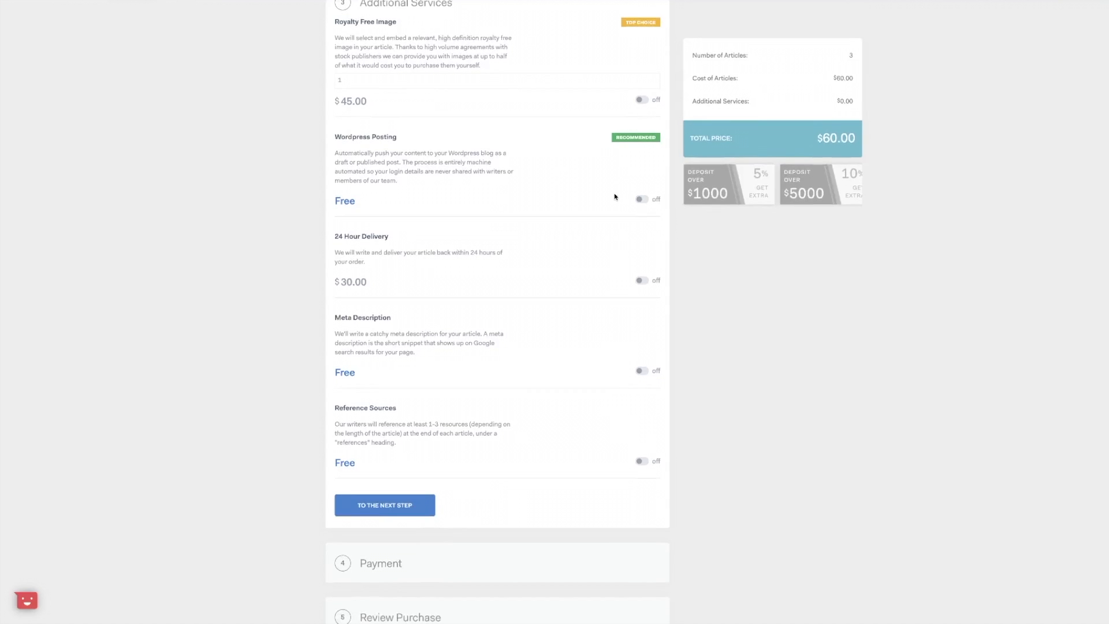
scroll(589, 196, down, 2)
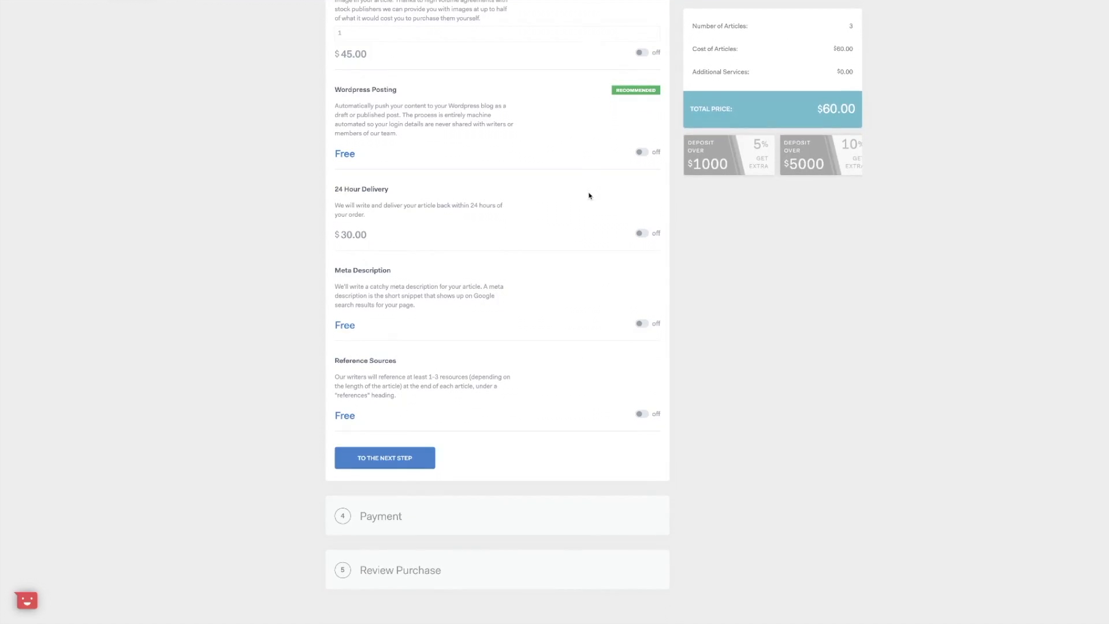
scroll(369, 200, down, 1)
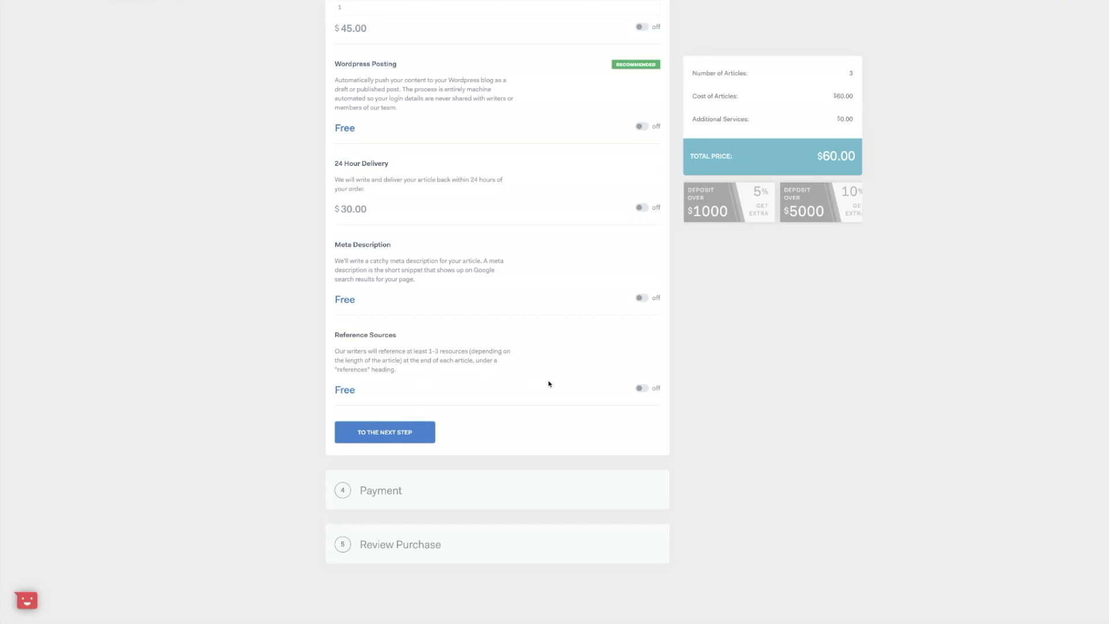
click(644, 390)
click(640, 391)
click(399, 440)
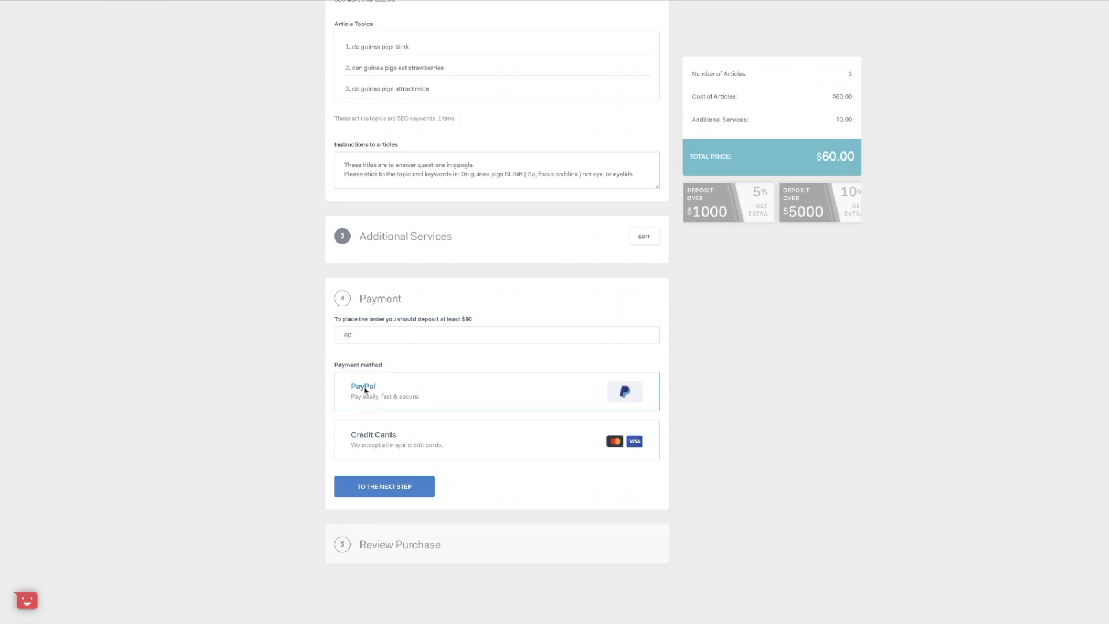
click(398, 494)
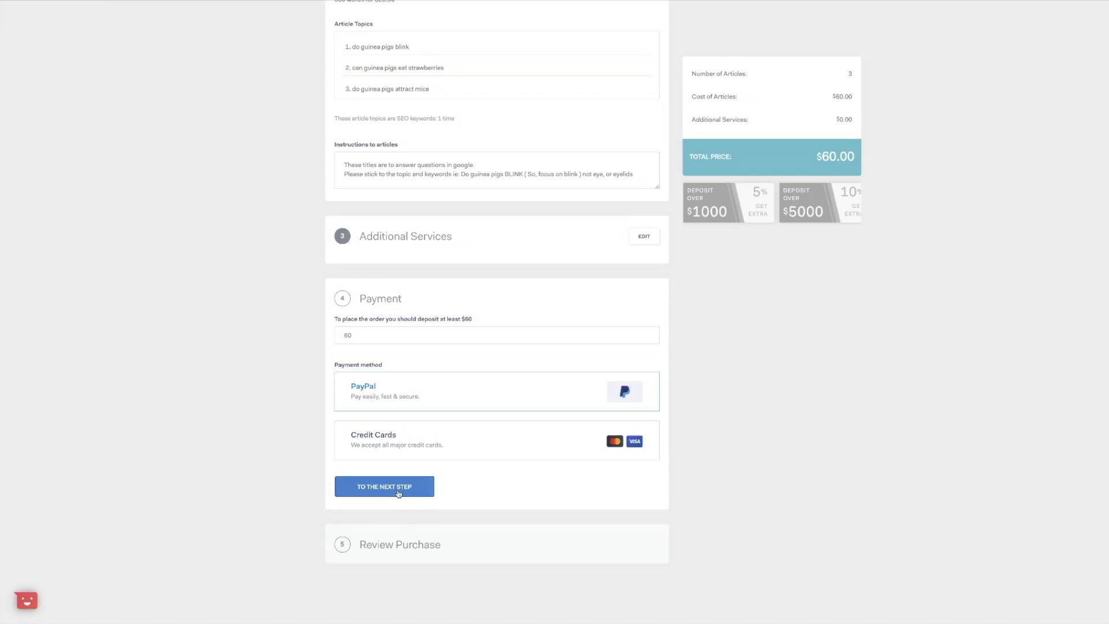